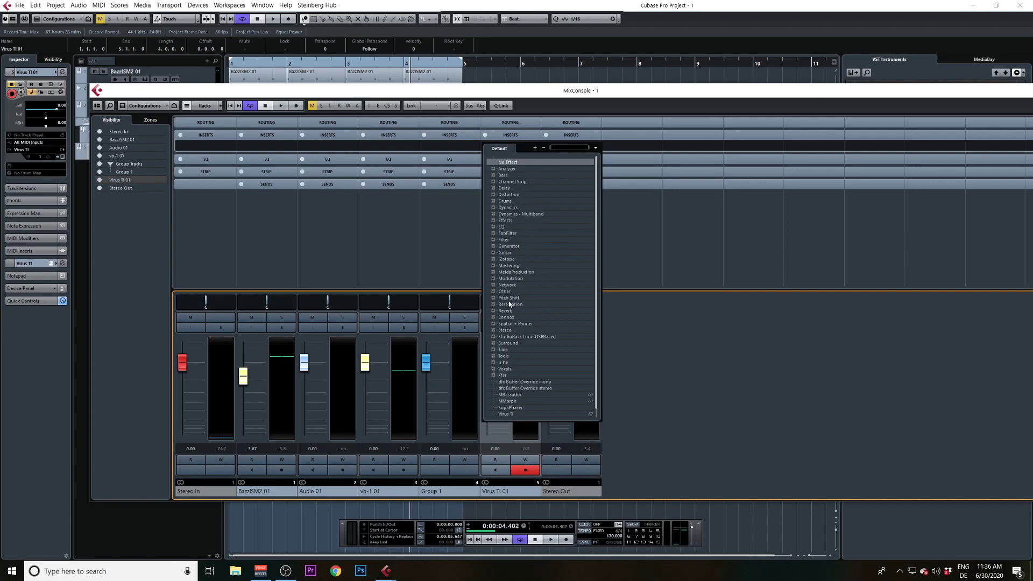
Route the output of the Virus TI 01 channel to Group 1 and return to the project window.
{"action": "left_click", "coordinate": [513, 121]}
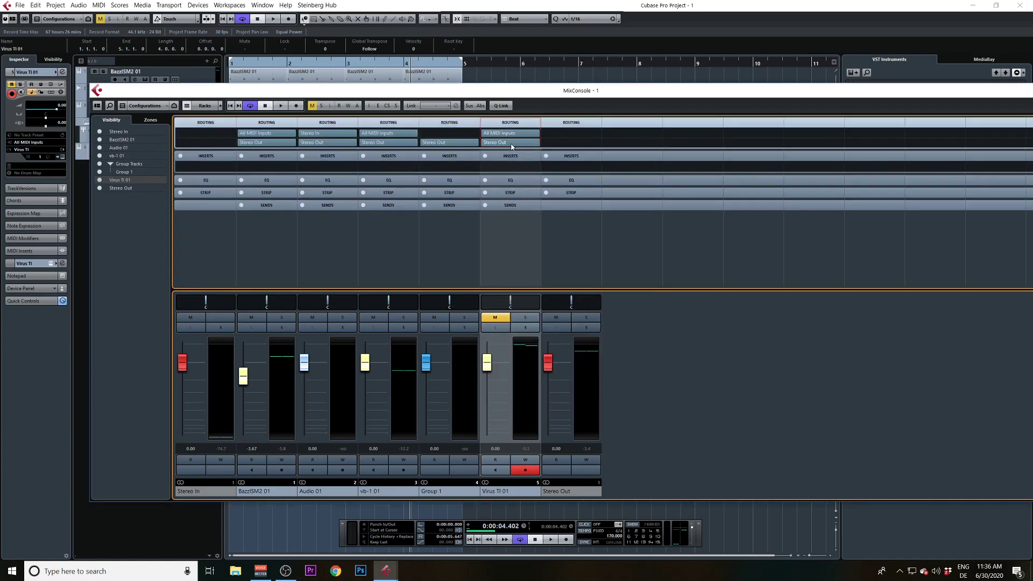
{"action": "left_click", "coordinate": [511, 142]}
{"action": "left_click", "coordinate": [521, 196]}
{"action": "left_click", "coordinate": [558, 77]}
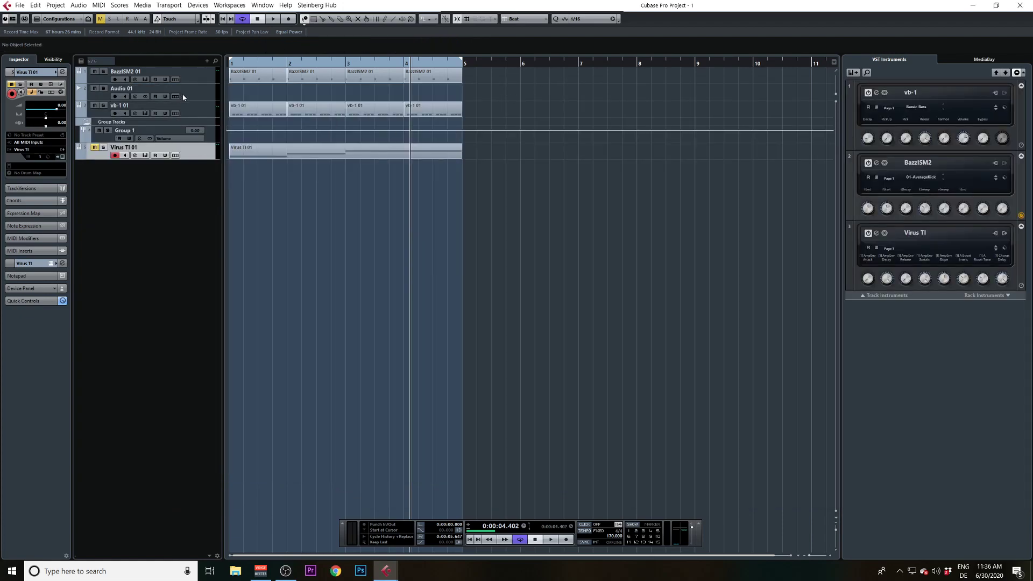
Move the Audio 01 track below Virus TI 01 and rename it REC.
{"action": "left_click", "coordinate": [199, 99]}
{"action": "left_click_drag", "start_coordinate": [201, 156], "coordinate": [201, 157]}
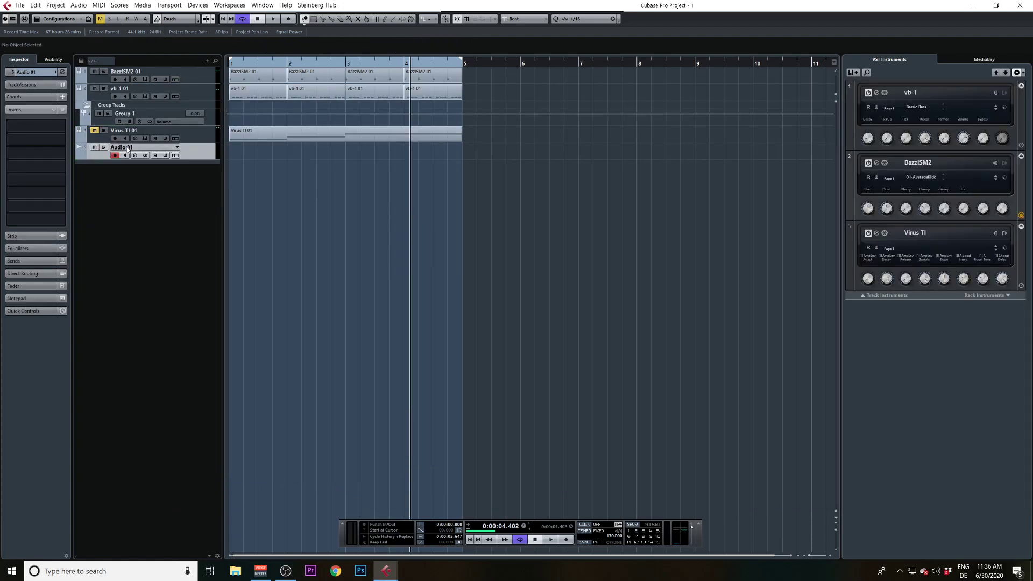
Set the input of the REC track to Group 1.
{"action": "left_click", "coordinate": [27, 71]}
{"action": "left_click", "coordinate": [38, 145]}
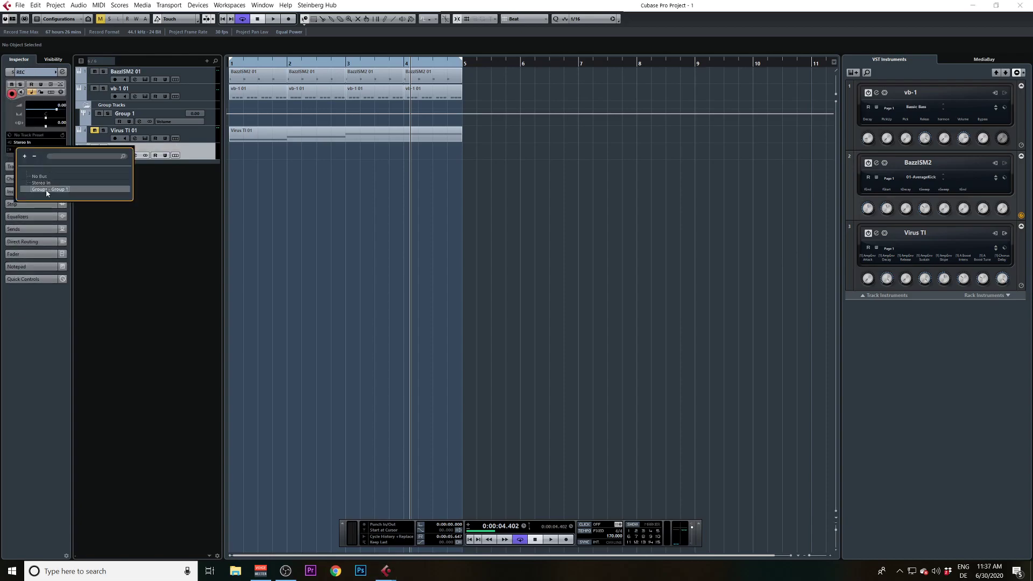
{"action": "left_click", "coordinate": [47, 190]}
Move the Virus TI 01 part to bar 5 during playback and turn on monitoring for that track.
{"action": "key", "text": "space"}
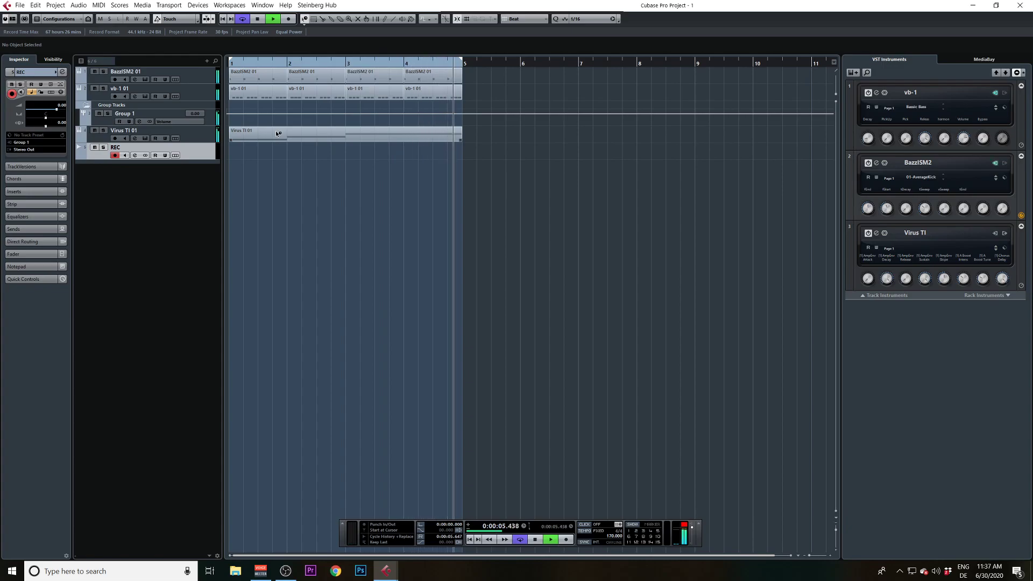
{"action": "left_click_drag", "start_coordinate": [277, 134], "coordinate": [505, 135]}
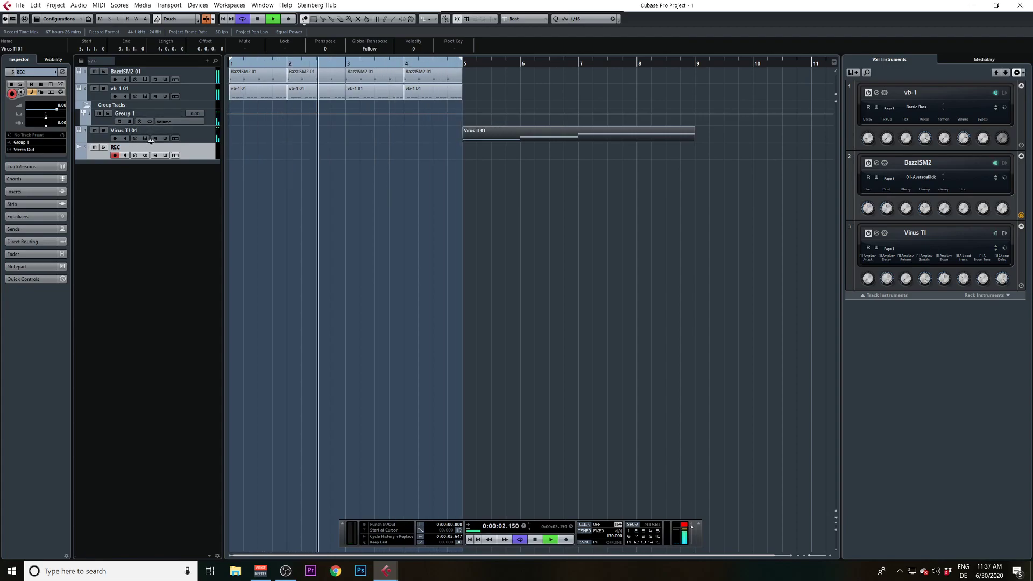
{"action": "left_click", "coordinate": [127, 139]}
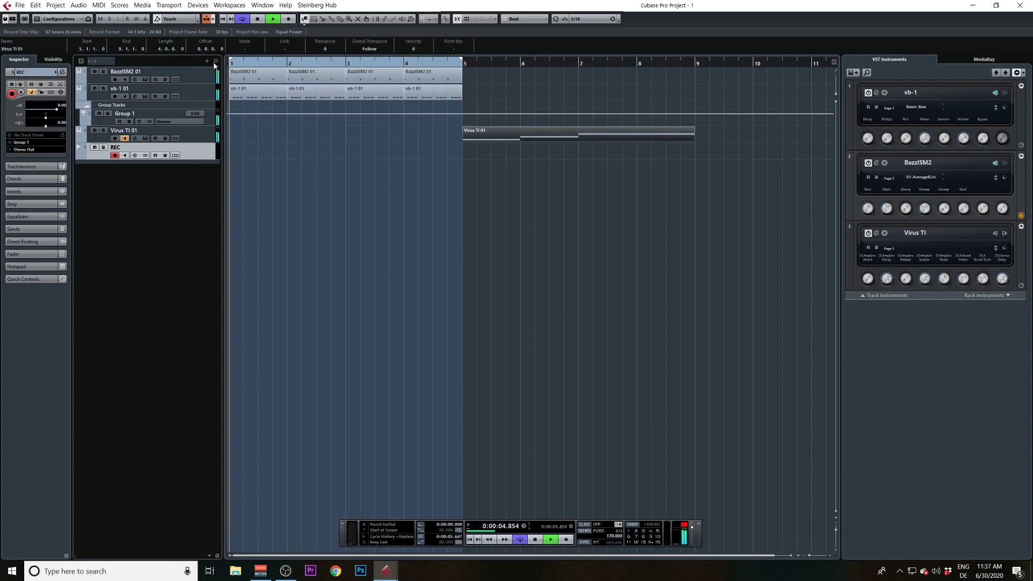
Record the synth's output onto the REC track over the looped bars and stop the transport.
{"action": "left_click", "coordinate": [288, 19]}
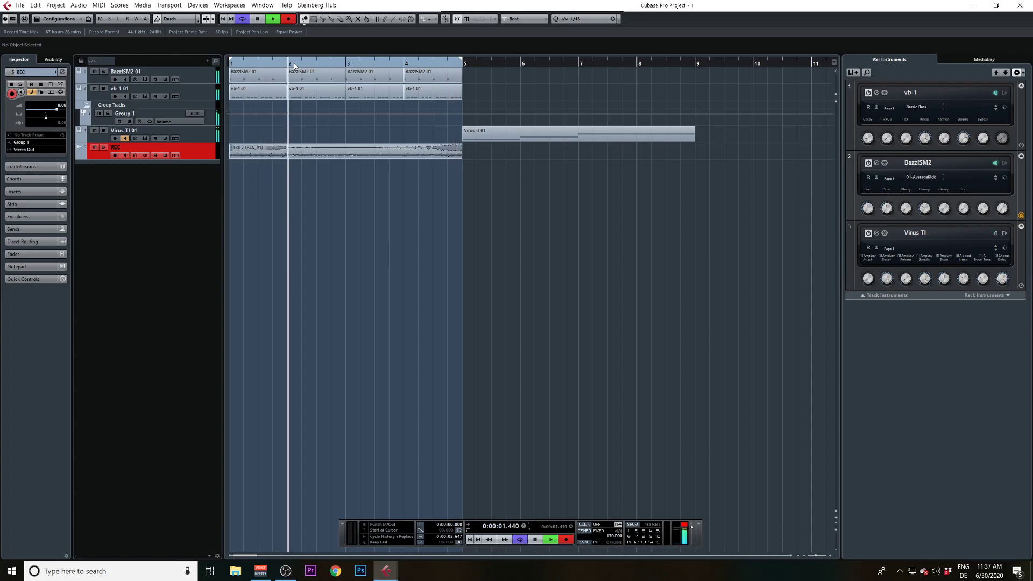
{"action": "key", "text": "space"}
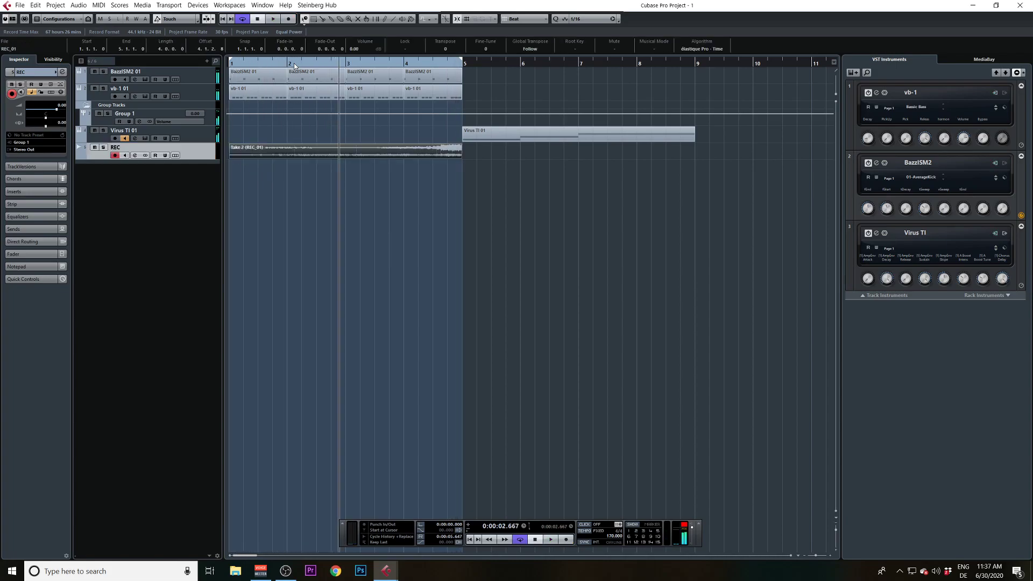
Add a new audio track below REC and move the recorded take onto it.
{"action": "key", "text": "ctrl+t"}
{"action": "key", "text": "Return"}
{"action": "left_click_drag", "start_coordinate": [299, 153], "coordinate": [302, 165]}
{"action": "key", "text": "Delete"}
{"action": "left_click", "coordinate": [301, 153]}
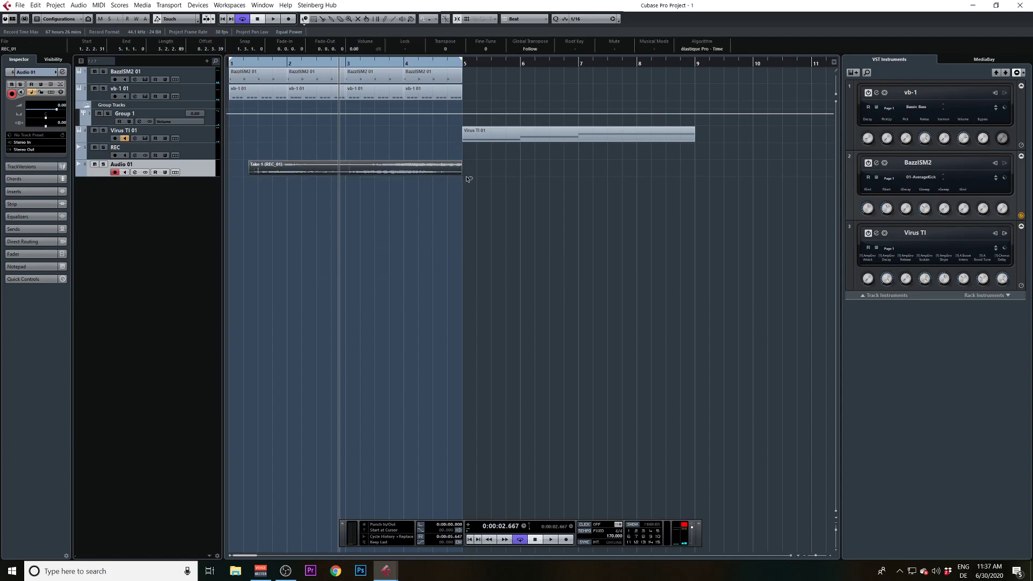
Extend the recorded take on Audio 01 to reveal its full recording and shift it to about bar 5.
{"action": "left_click_drag", "start_coordinate": [507, 175], "coordinate": [814, 168]}
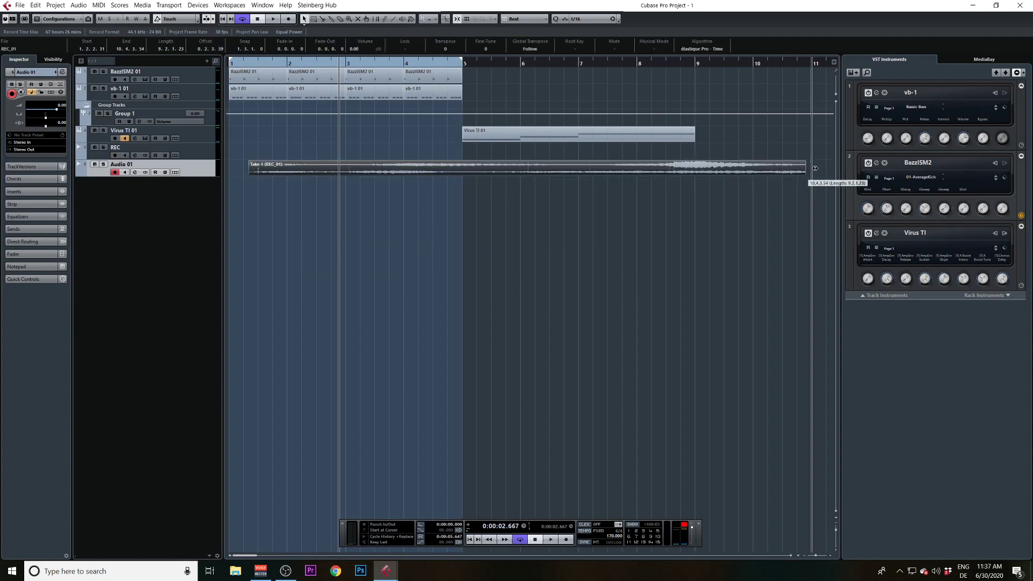
{"action": "left_click_drag", "start_coordinate": [290, 170], "coordinate": [491, 168]}
Load the second-to-last ARP patch of the personal library in the Virus TI plug-in and close its window.
{"action": "left_click", "coordinate": [214, 131]}
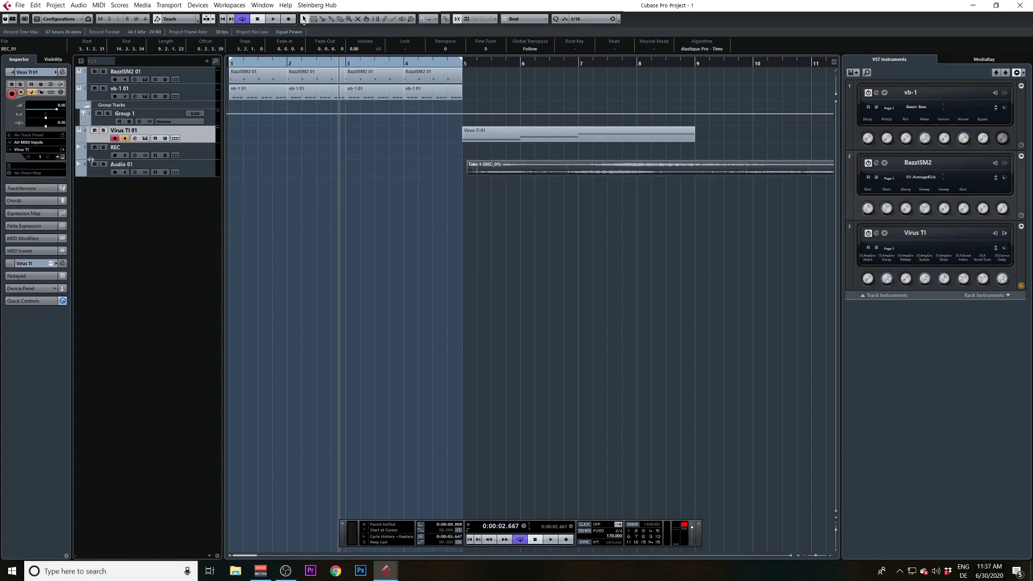
{"action": "left_click", "coordinate": [62, 157]}
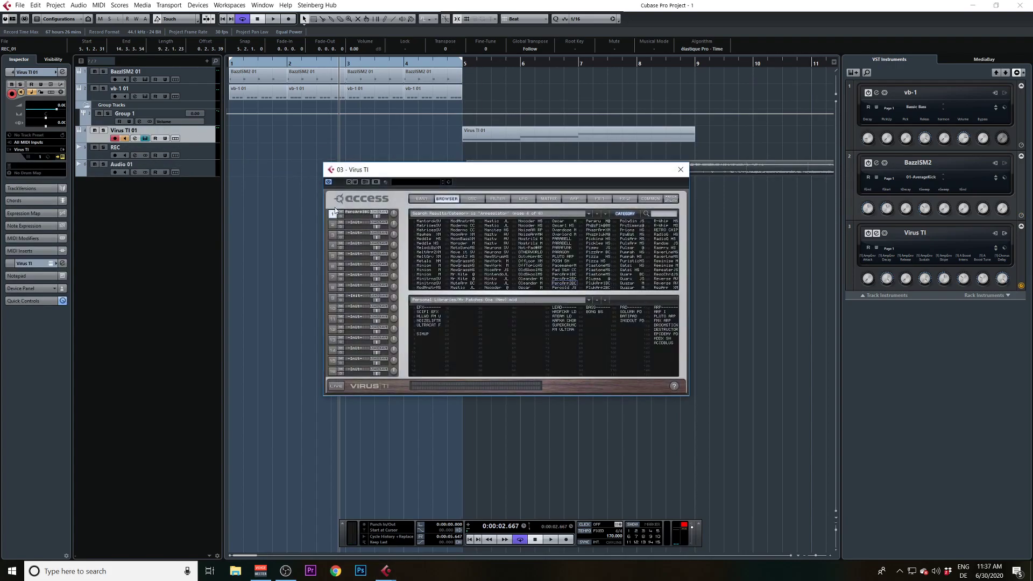
{"action": "left_click", "coordinate": [665, 339]}
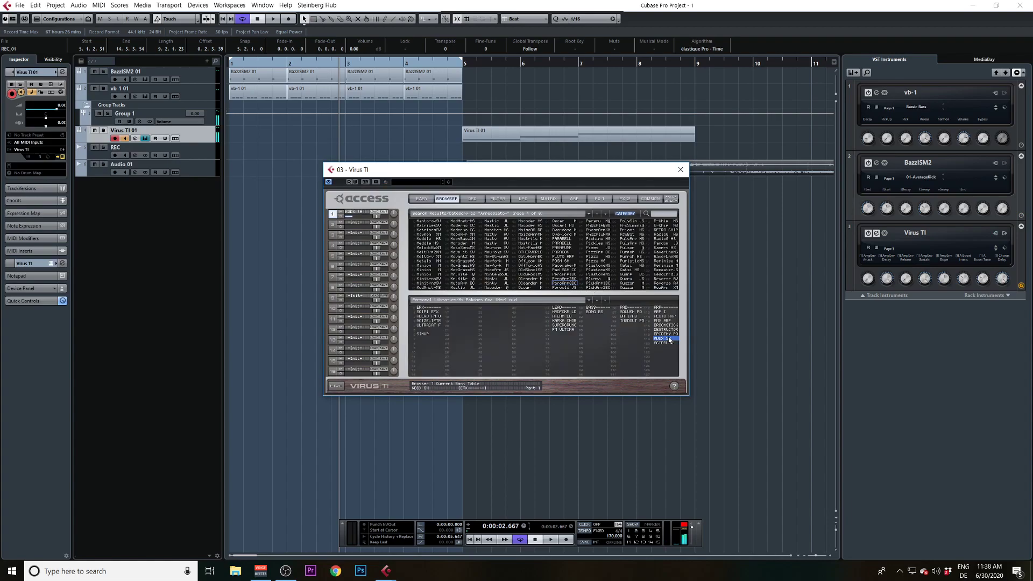
{"action": "left_click", "coordinate": [677, 172]}
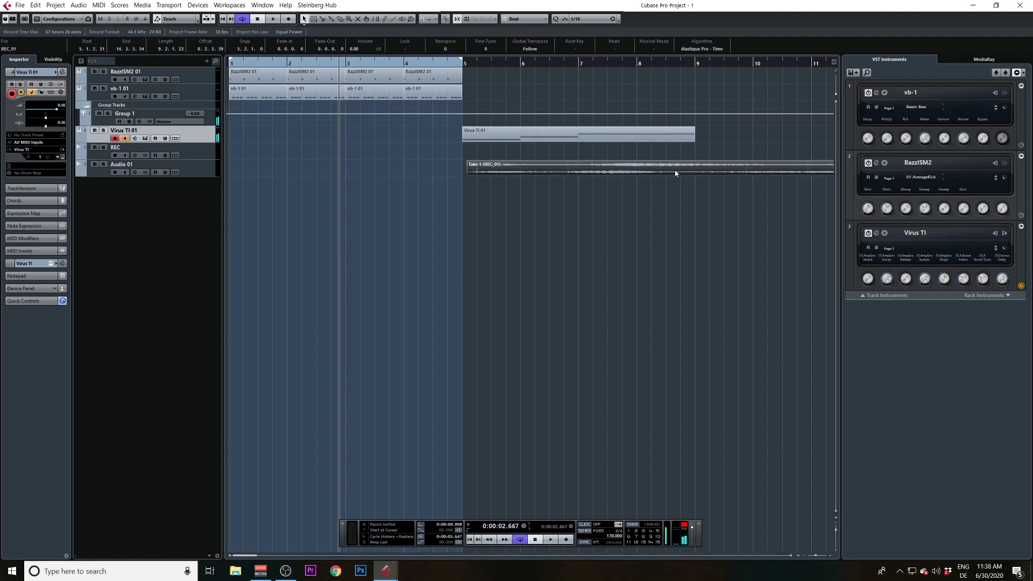
Return the playhead to the project start and enlarge the REC and Virus TI 01 tracks, keeping REC selected for recording.
{"action": "left_click", "coordinate": [179, 149]}
{"action": "left_click", "coordinate": [244, 63]}
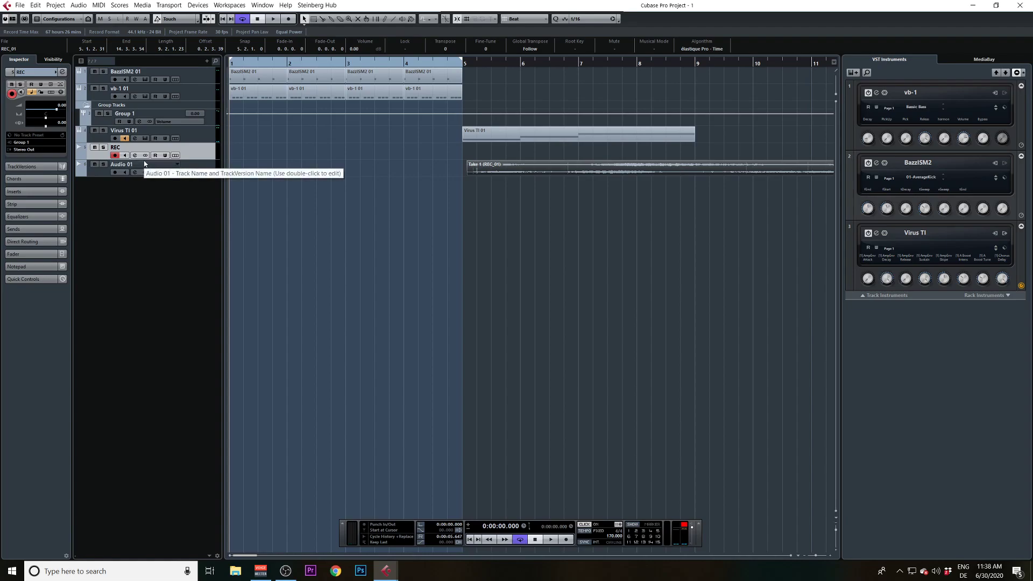
{"action": "left_click_drag", "start_coordinate": [152, 158], "coordinate": [157, 200]}
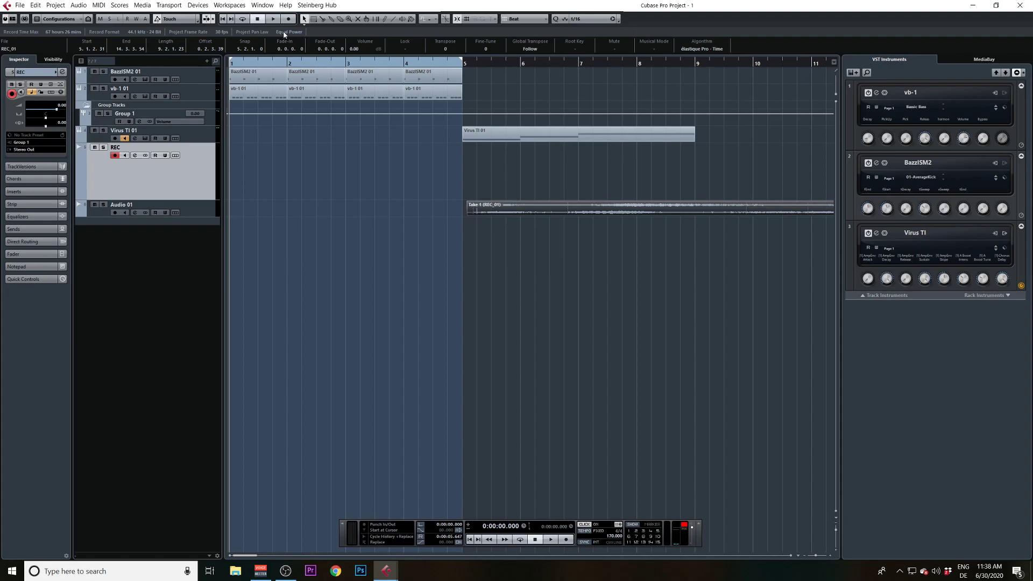
{"action": "left_click_drag", "start_coordinate": [250, 70], "coordinate": [223, 92]}
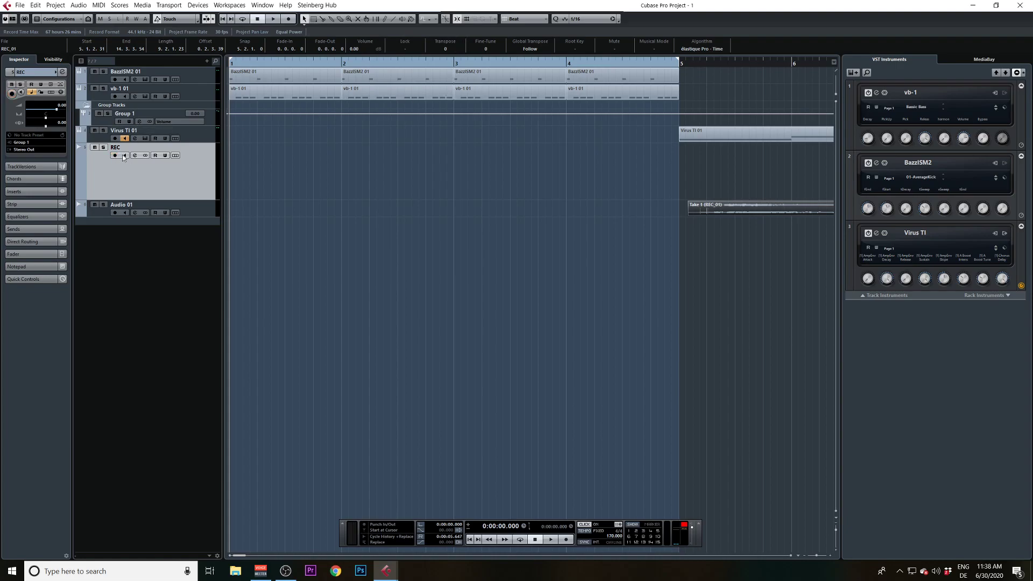
{"action": "left_click", "coordinate": [134, 143]}
{"action": "left_click_drag", "start_coordinate": [135, 149], "coordinate": [132, 167]}
{"action": "left_click", "coordinate": [150, 199]}
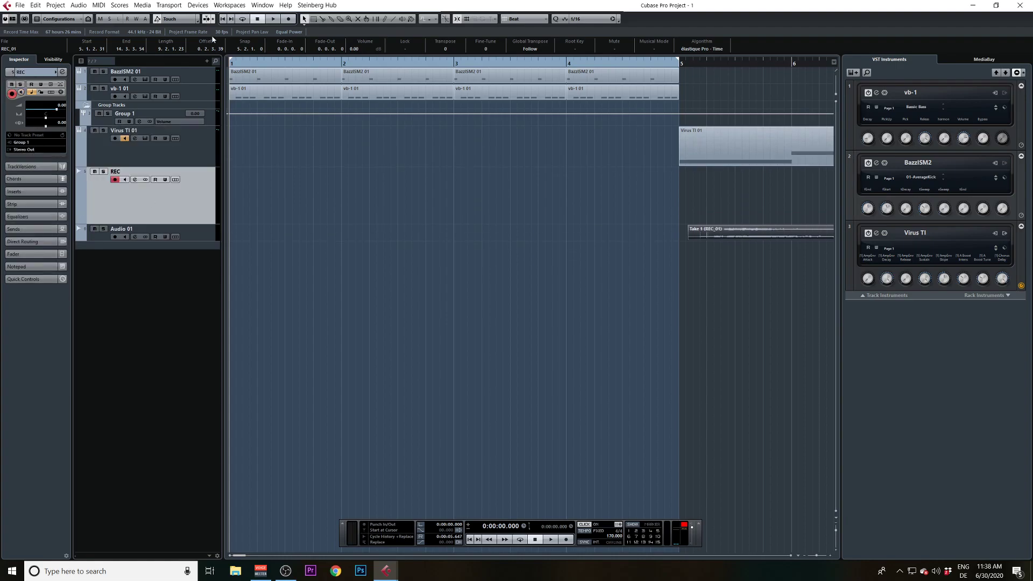
Record a long take on the REC track with cycle off, stop, and return to the project start.
{"action": "left_click", "coordinate": [288, 19]}
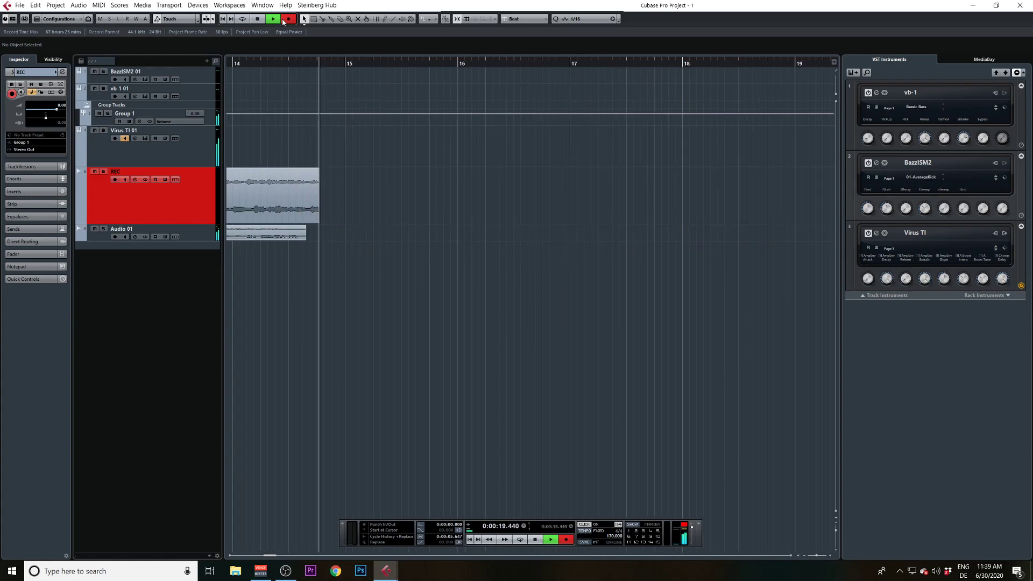
{"action": "left_click", "coordinate": [260, 20]}
{"action": "left_click_drag", "start_coordinate": [294, 63], "coordinate": [127, 56]}
{"action": "left_click_drag", "start_coordinate": [236, 63], "coordinate": [213, 51]}
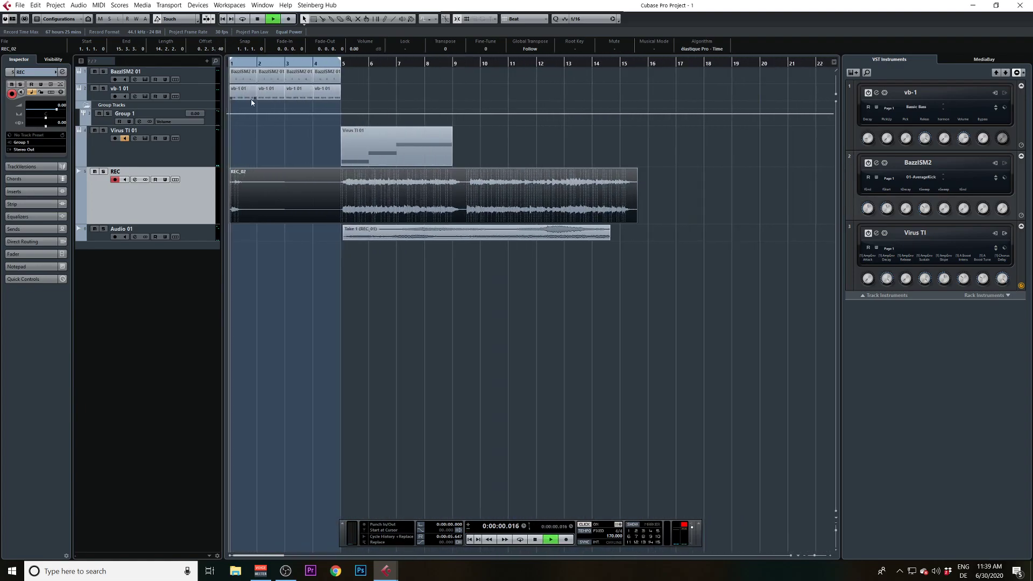
Split the REC_02 recording at bar 5 and move its opening section to bar 17.
{"action": "left_click", "coordinate": [340, 190], "text": "alt"}
{"action": "key", "text": "c"}
{"action": "left_click_drag", "start_coordinate": [299, 195], "coordinate": [706, 188]}
Split REC_02 again at 9.3.1 and move the section that starts at bar 5 to bar 1.
{"action": "left_click", "coordinate": [538, 201]}
{"action": "left_click", "coordinate": [468, 203], "text": "alt"}
{"action": "left_click_drag", "start_coordinate": [474, 197], "coordinate": [476, 196]}
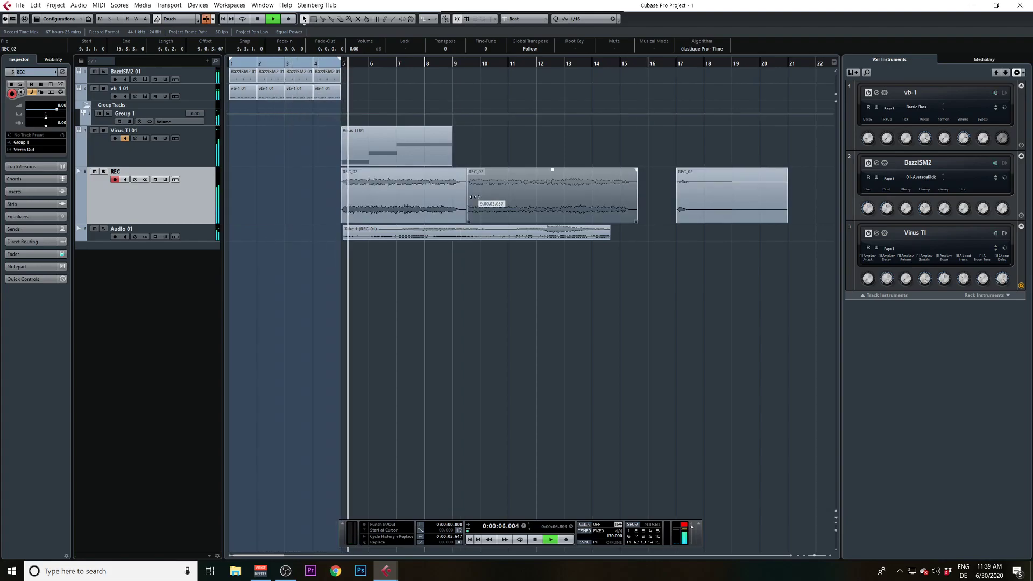
{"action": "left_click_drag", "start_coordinate": [373, 212], "coordinate": [269, 210]}
{"action": "left_click_drag", "start_coordinate": [245, 64], "coordinate": [229, 65]}
Shift the arrangement four bars forward and copy the kick and bass parts so they fill bars 1 to 8.
{"action": "key", "text": "ctrl+a"}
{"action": "left_click_drag", "start_coordinate": [259, 198], "coordinate": [371, 187]}
{"action": "left_click_drag", "start_coordinate": [436, 93], "coordinate": [329, 96]}
{"action": "key", "text": "ctrl+a"}
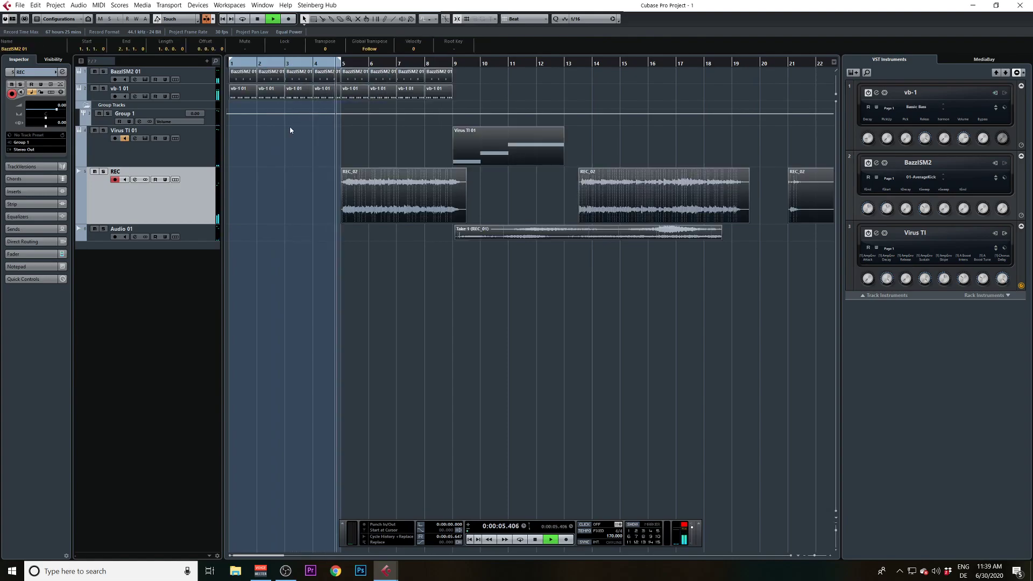
Shift all events eight bars forward and set the locators around bars 9 to 17.
{"action": "left_click_drag", "start_coordinate": [247, 96], "coordinate": [466, 80]}
{"action": "left_click", "coordinate": [450, 64]}
{"action": "left_click", "coordinate": [673, 64], "text": "alt"}
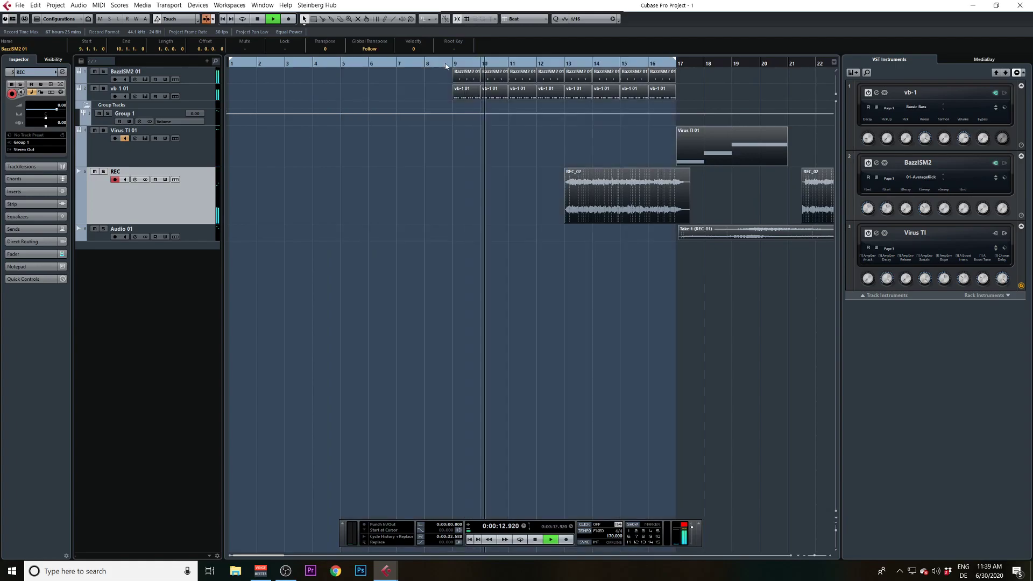
Move the REC_02 section from bar 13 to bar 9 and place a copy of it at bar 13.
{"action": "left_click_drag", "start_coordinate": [554, 206], "coordinate": [441, 205]}
{"action": "left_click_drag", "start_coordinate": [539, 213], "coordinate": [663, 210]}
{"action": "left_click", "coordinate": [542, 215], "text": "alt"}
{"action": "left_click_drag", "start_coordinate": [555, 214], "coordinate": [541, 214]}
Split the second REC_02 section at 16.4.1 and at bar 17.
{"action": "left_click", "coordinate": [633, 214], "text": "alt"}
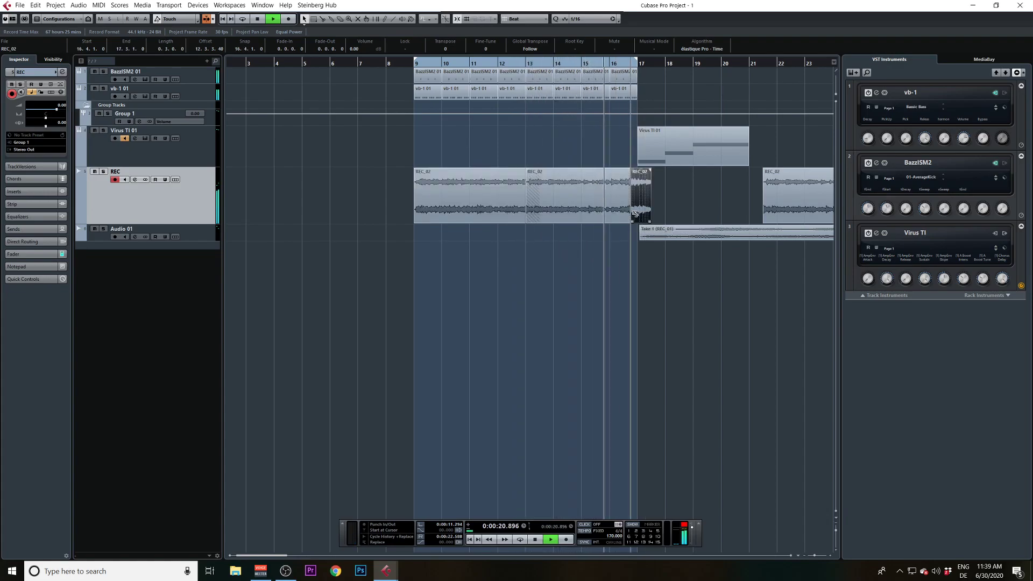
{"action": "left_click", "coordinate": [636, 213], "text": "alt"}
{"action": "left_click", "coordinate": [617, 210]}
Move the leftover half-bar REC_02 fragment to bar 3 and copy it to the start of bars 4 through 8.
{"action": "left_click_drag", "start_coordinate": [645, 185], "coordinate": [278, 209]}
{"action": "left_click_drag", "start_coordinate": [278, 209], "coordinate": [253, 202]}
{"action": "left_click_drag", "start_coordinate": [248, 149], "coordinate": [390, 202]}
{"action": "left_click_drag", "start_coordinate": [400, 201], "coordinate": [398, 202]}
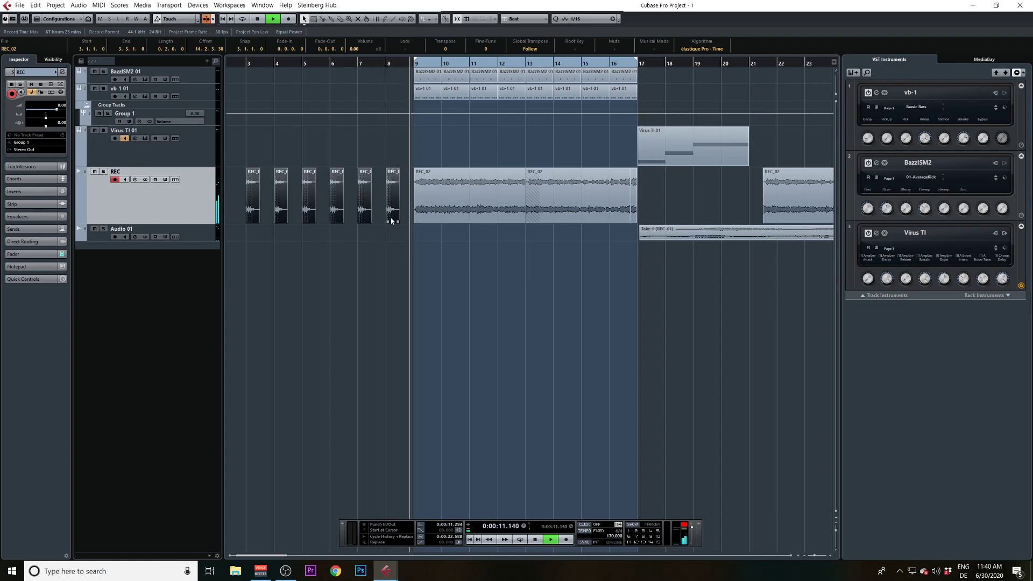
Replace the half-bar fragments in bars 4 to 8 with a one-beat fragment repeated across bar 8.
{"action": "left_click", "coordinate": [392, 215]}
{"action": "left_click_drag", "start_coordinate": [397, 222], "coordinate": [281, 211]}
{"action": "key", "text": "ctrl+d"}
{"action": "key", "text": "ctrl+d"}
{"action": "key", "text": "ctrl+d"}
{"action": "key", "text": "Delete"}
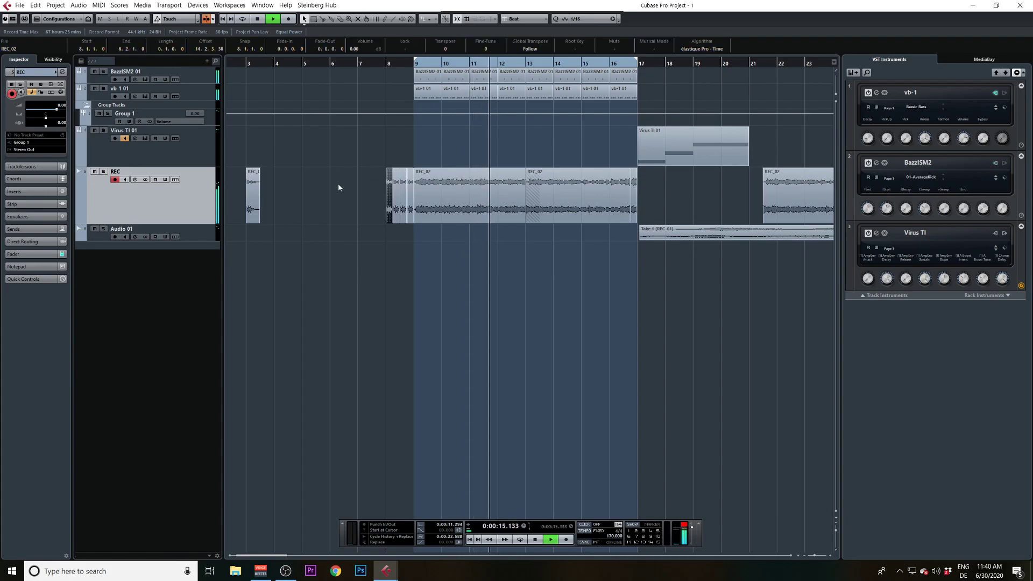
Copy the one-beat REC_02 fragments so they fill bars 5 to 8.
{"action": "left_click_drag", "start_coordinate": [379, 187], "coordinate": [519, 201]}
{"action": "left_click", "coordinate": [519, 200], "text": "shift"}
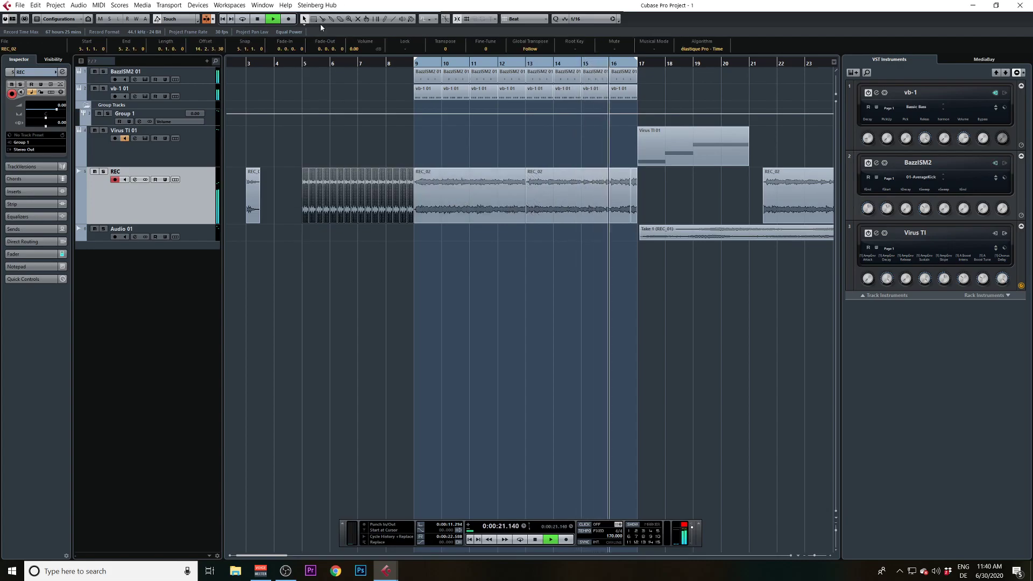
Apply short fades to the selected one-beat fragments and bounce them into a single REC event.
{"action": "key", "text": "Return"}
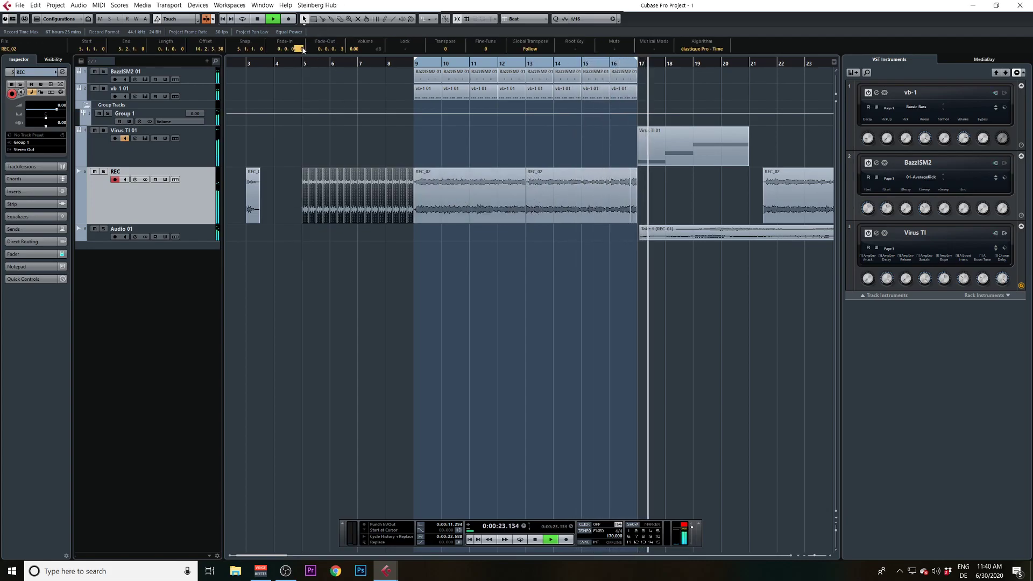
{"action": "key", "text": "b"}
{"action": "key", "text": "Return"}
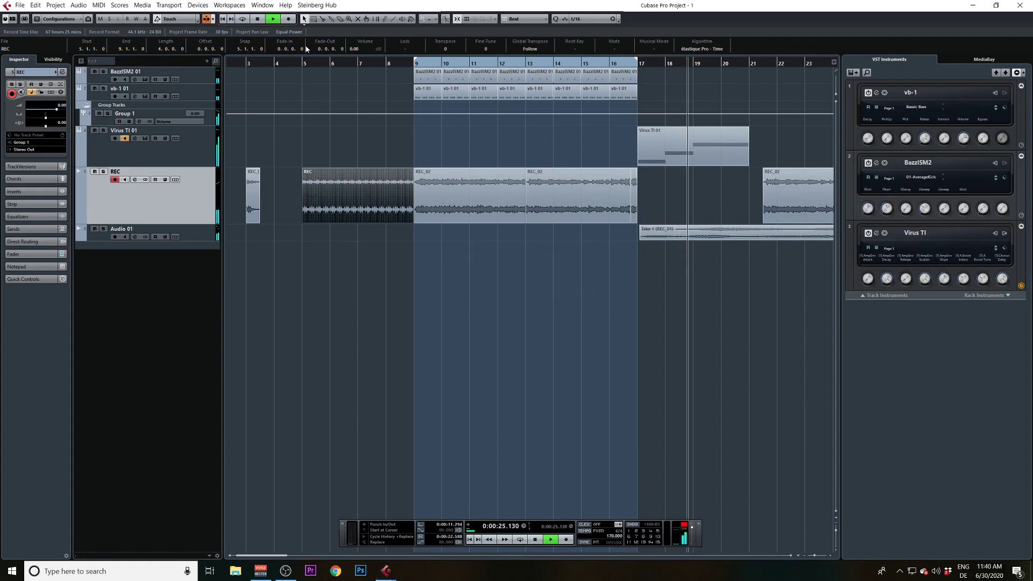
{"action": "key", "text": "shift+p"}
{"action": "key", "text": "Return"}
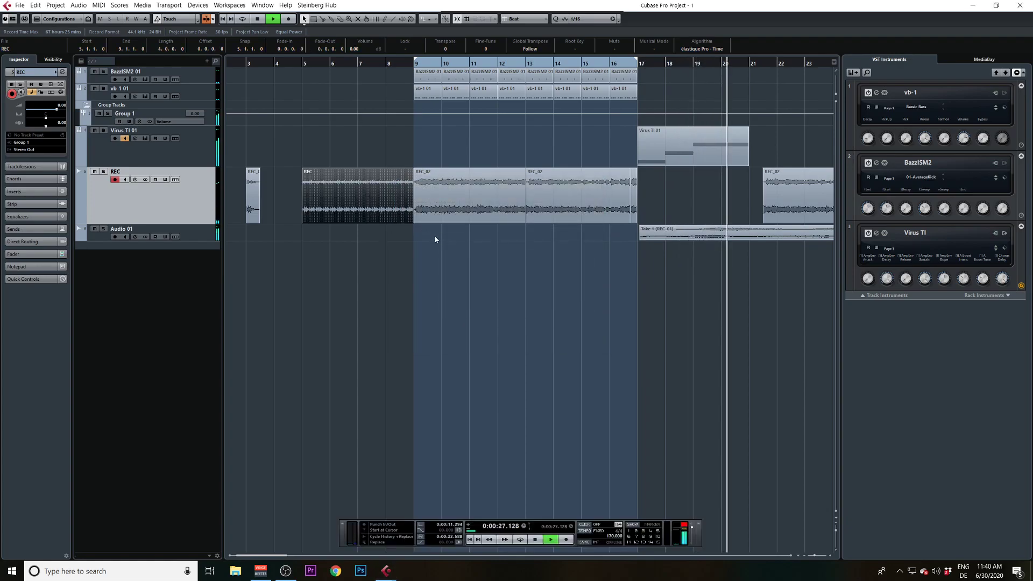
Play back the bounced REC event from bar 5 into the drop at bar 9.
{"action": "left_click", "coordinate": [319, 64]}
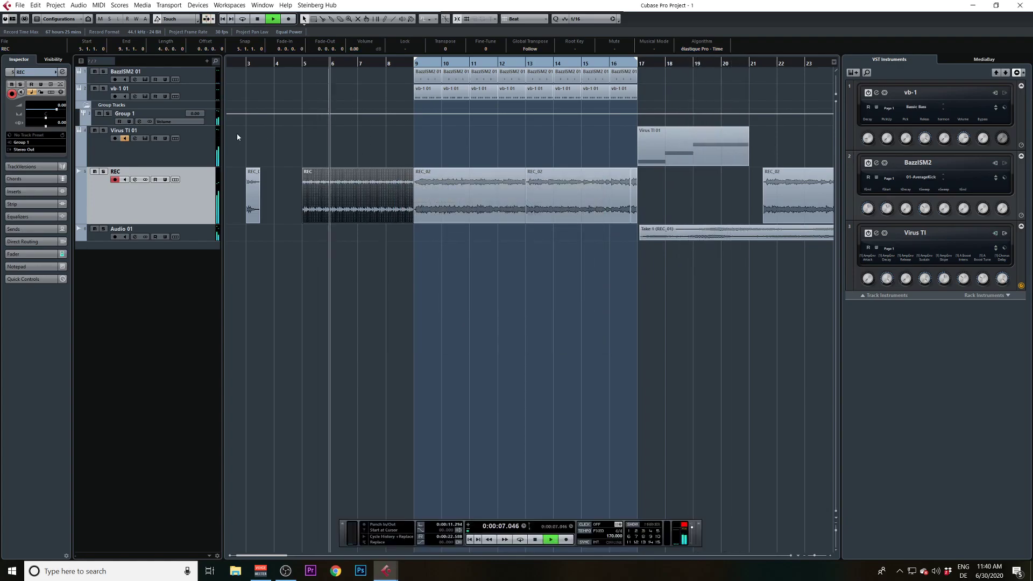
{"action": "scroll", "coordinate": [423, 135], "scroll_direction": "left", "scroll_amount": 2}
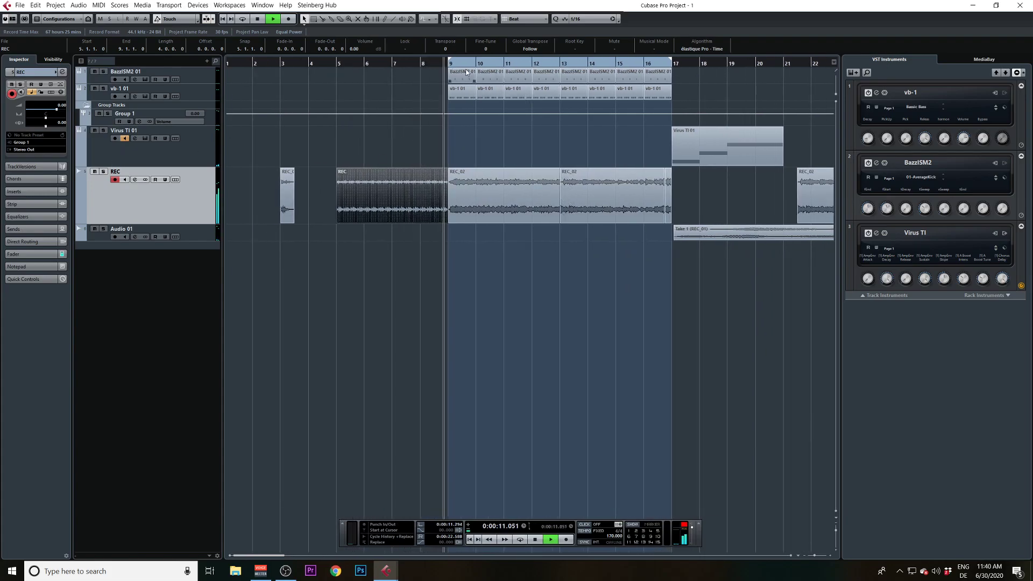
{"action": "scroll", "coordinate": [449, 151], "scroll_direction": "left", "scroll_amount": 1}
{"action": "left_click_drag", "start_coordinate": [424, 207], "coordinate": [418, 204]}
Move the recorded take on Audio 01 back to about bar 14.
{"action": "scroll", "coordinate": [538, 106], "scroll_direction": "right", "scroll_amount": 4}
{"action": "scroll", "coordinate": [452, 141], "scroll_direction": "right", "scroll_amount": 2}
{"action": "left_click_drag", "start_coordinate": [531, 231], "coordinate": [474, 239]}
{"action": "scroll", "coordinate": [565, 135], "scroll_direction": "right", "scroll_amount": 2}
Duplicate the kick and bass parts to fill bars 17 to 24 and set the right locator at bar 25.
{"action": "left_click", "coordinate": [503, 100]}
{"action": "left_click_drag", "start_coordinate": [504, 97], "coordinate": [277, 70]}
{"action": "key", "text": "ctrl+d"}
{"action": "left_click", "coordinate": [715, 62], "text": "alt"}
{"action": "scroll", "coordinate": [696, 92], "scroll_direction": "right", "scroll_amount": 5}
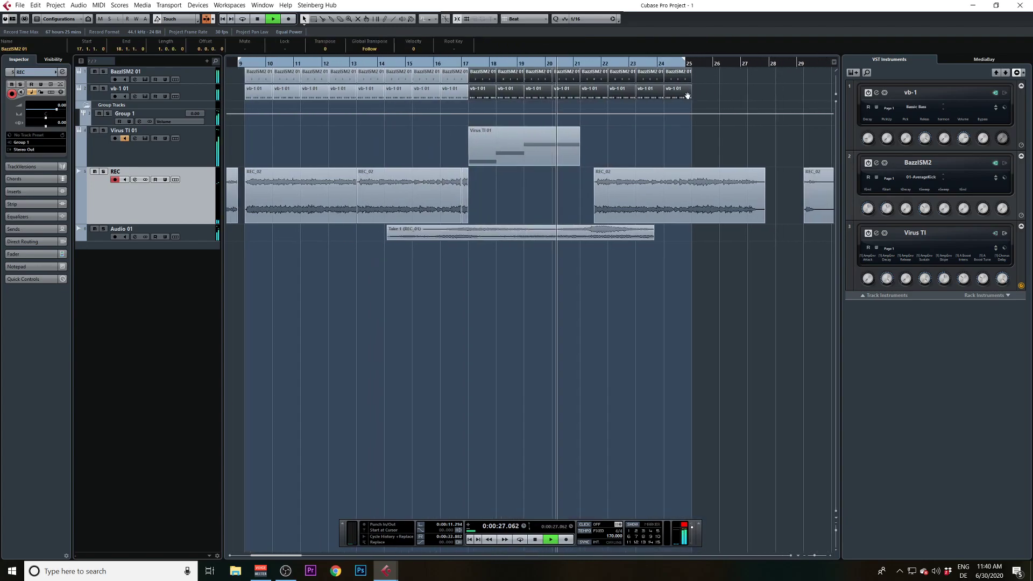
Move the Virus TI 01 part to bar 28 and the longer unused REC_02 section to 26.4.1.
{"action": "left_click_drag", "start_coordinate": [465, 153], "coordinate": [773, 151]}
{"action": "left_click_drag", "start_coordinate": [656, 204], "coordinate": [804, 204]}
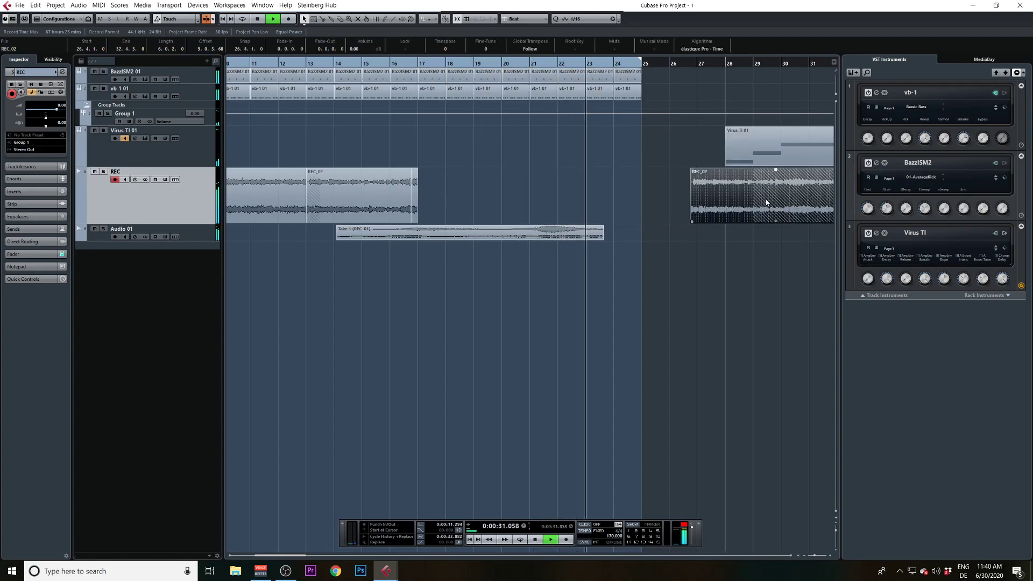
{"action": "scroll", "coordinate": [670, 198], "scroll_direction": "right", "scroll_amount": 4}
{"action": "scroll", "coordinate": [557, 207], "scroll_direction": "left", "scroll_amount": 12}
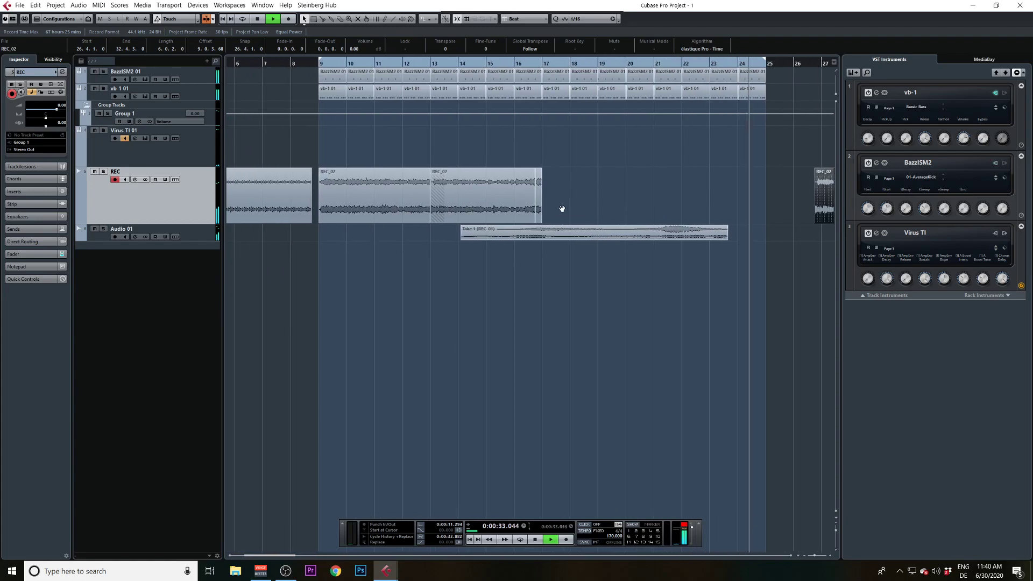
{"action": "left_click_drag", "start_coordinate": [478, 199], "coordinate": [507, 198]}
{"action": "key", "text": "ctrl+z"}
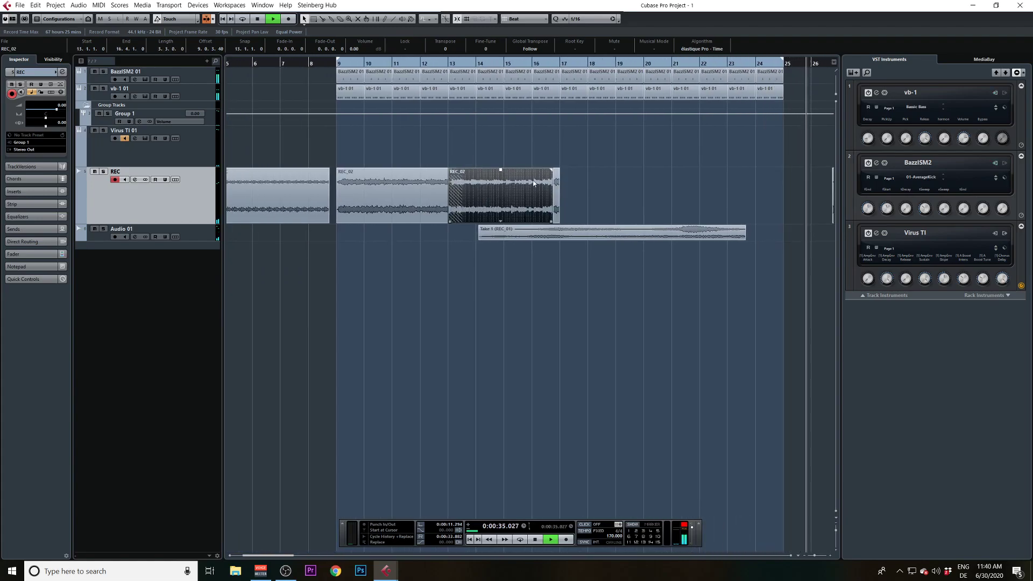
Cut a one-beat slice from the Audio 01 take at bar 17 and move the remainder to about 18.4.
{"action": "left_click", "coordinate": [488, 64]}
{"action": "left_click_drag", "start_coordinate": [489, 78], "coordinate": [487, 92]}
{"action": "scroll", "coordinate": [666, 245], "scroll_direction": "right", "scroll_amount": 5}
{"action": "left_click_drag", "start_coordinate": [654, 232], "coordinate": [796, 233]}
{"action": "left_click", "coordinate": [645, 235]}
Duplicate the one-beat slice on Audio 01 repeatedly to fill from bar 17 up to 18.4.
{"action": "key", "text": "ctrl+d"}
{"action": "key", "text": "ctrl+d"}
{"action": "key", "text": "ctrl+d"}
{"action": "key", "text": "ctrl+d"}
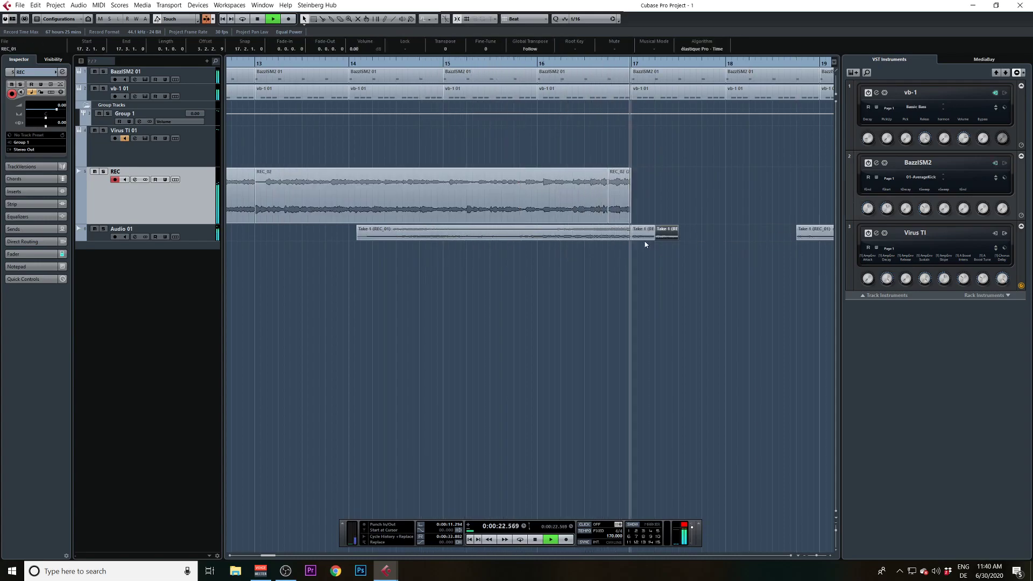
{"action": "scroll", "coordinate": [776, 221], "scroll_direction": "right", "scroll_amount": 3}
{"action": "key", "text": "ctrl+d"}
{"action": "key", "text": "ctrl+d"}
Move the remainder of the Audio 01 take to bar 19 and play the arrangement from about bar 12.
{"action": "left_click_drag", "start_coordinate": [628, 215], "coordinate": [489, 234]}
{"action": "left_click_drag", "start_coordinate": [489, 234], "coordinate": [334, 253]}
{"action": "left_click", "coordinate": [477, 65]}
{"action": "scroll", "coordinate": [660, 219], "scroll_direction": "right", "scroll_amount": 3}
{"action": "left_click_drag", "start_coordinate": [560, 234], "coordinate": [576, 233]}
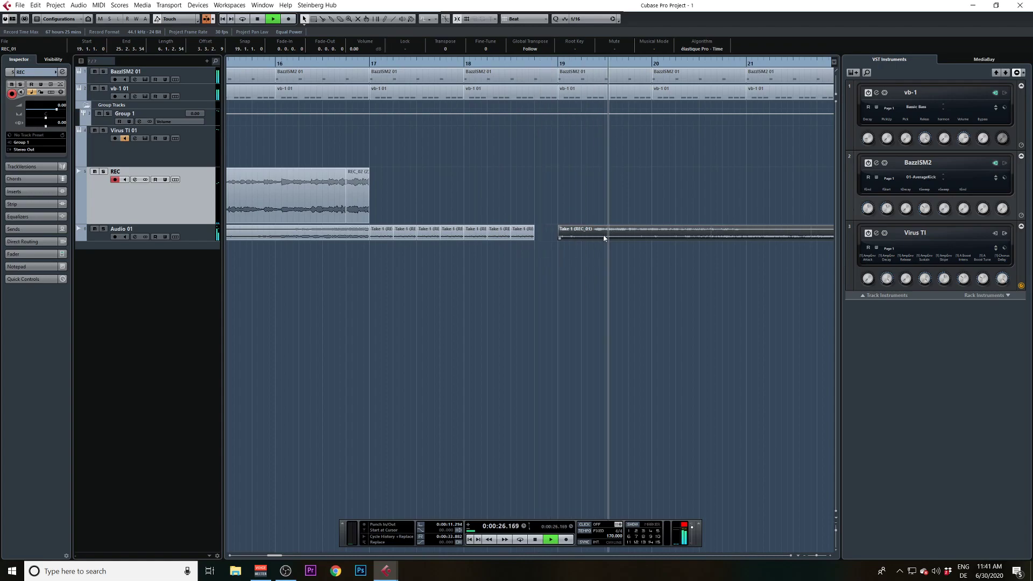
{"action": "scroll", "coordinate": [609, 242], "scroll_direction": "right", "scroll_amount": 5}
{"action": "left_click_drag", "start_coordinate": [543, 63], "coordinate": [358, 74]}
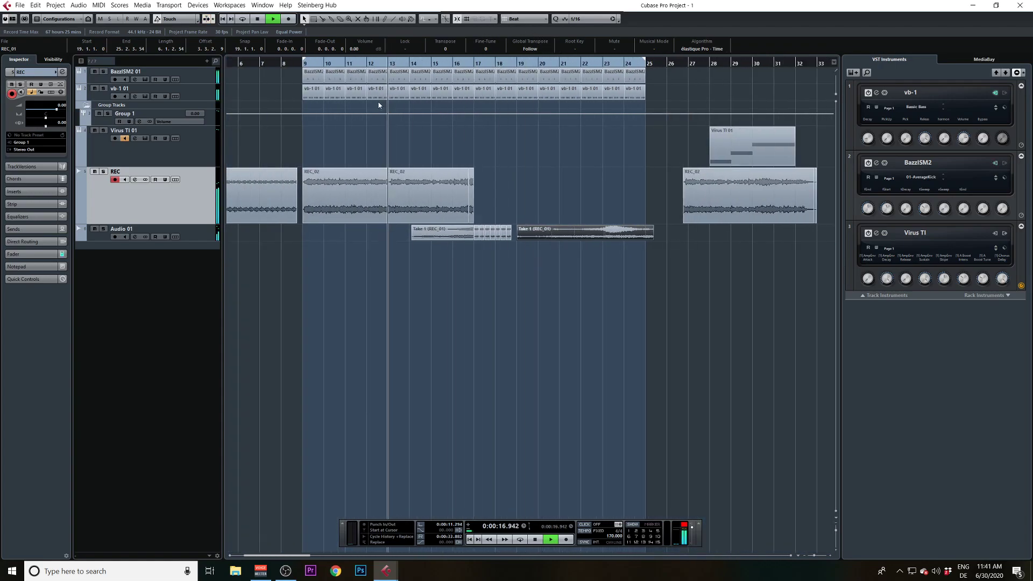
Cut a half-bar slice from the unused REC_02 section and place copies at 17.3, 18.3, 19.3 and 20.3 on the REC track.
{"action": "left_click", "coordinate": [398, 192]}
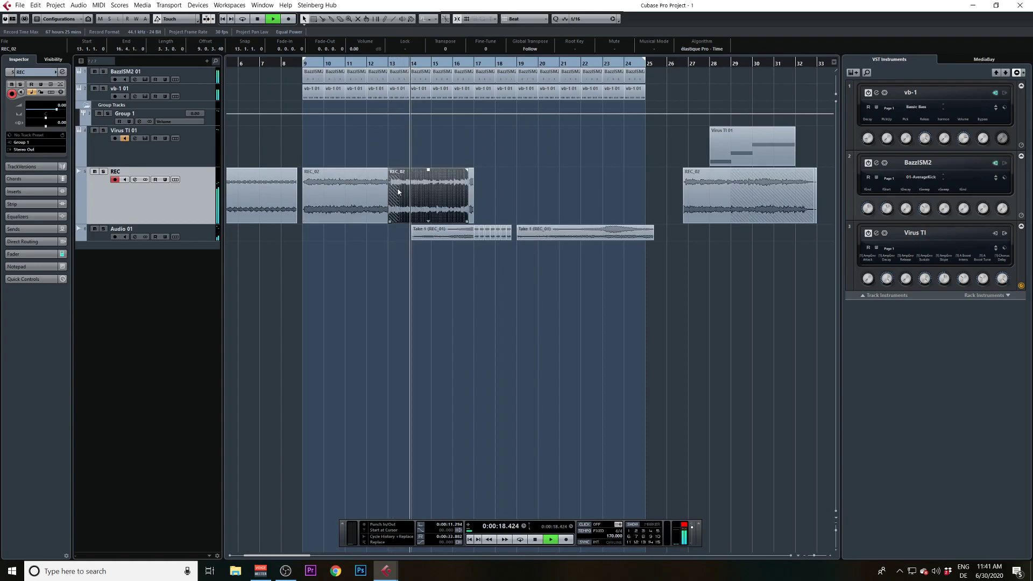
{"action": "left_click", "coordinate": [370, 193]}
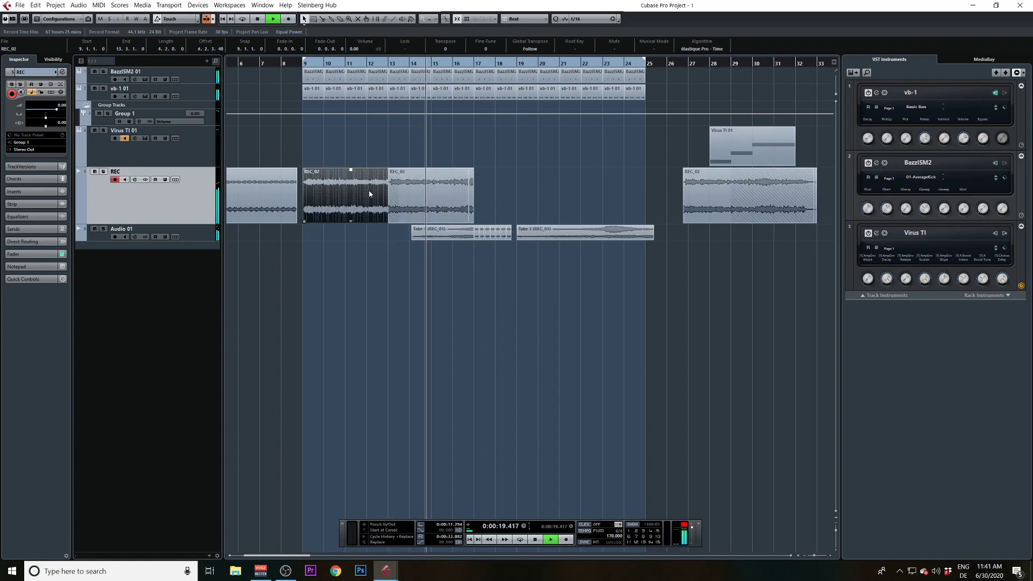
{"action": "left_click", "coordinate": [695, 197]}
{"action": "left_click_drag", "start_coordinate": [696, 196], "coordinate": [537, 204]}
{"action": "left_click_drag", "start_coordinate": [538, 204], "coordinate": [554, 211]}
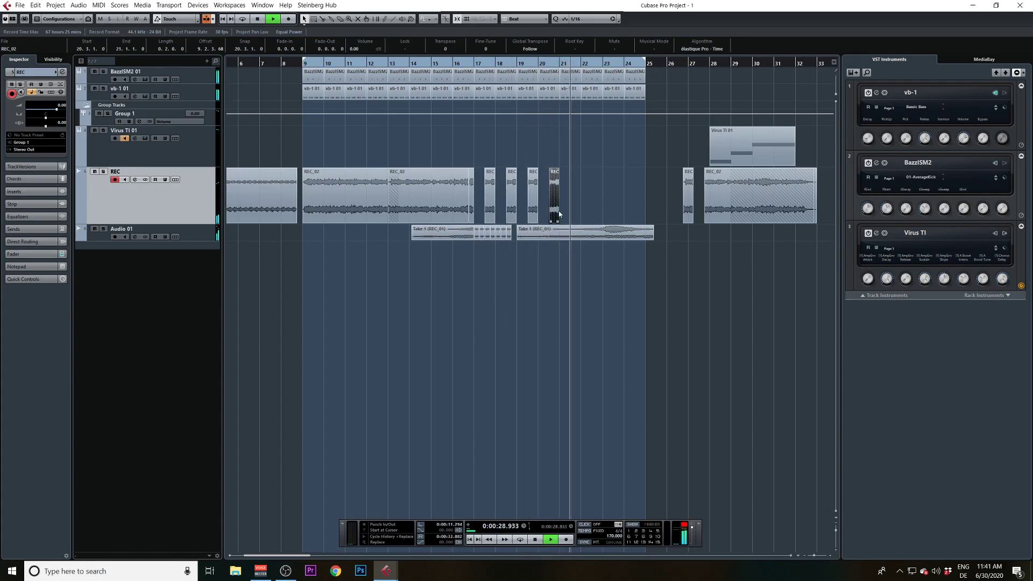
{"action": "left_click", "coordinate": [759, 196]}
{"action": "left_click", "coordinate": [671, 172]}
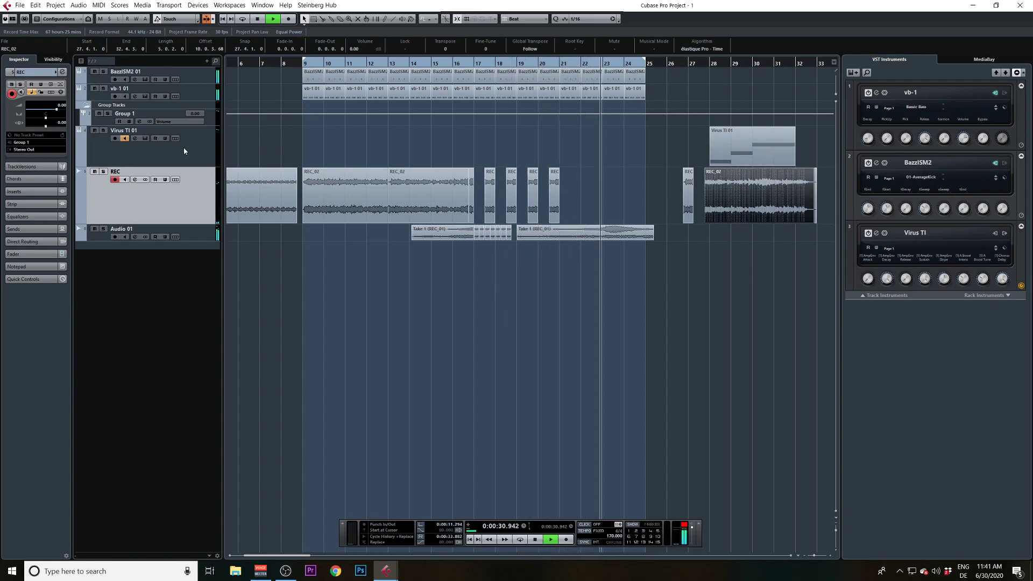
Load the last patch in the ARP column of the Virus TI's My Patches Goa (New) library and play from about bar 7.
{"action": "left_click", "coordinate": [183, 146]}
{"action": "left_click", "coordinate": [62, 157]}
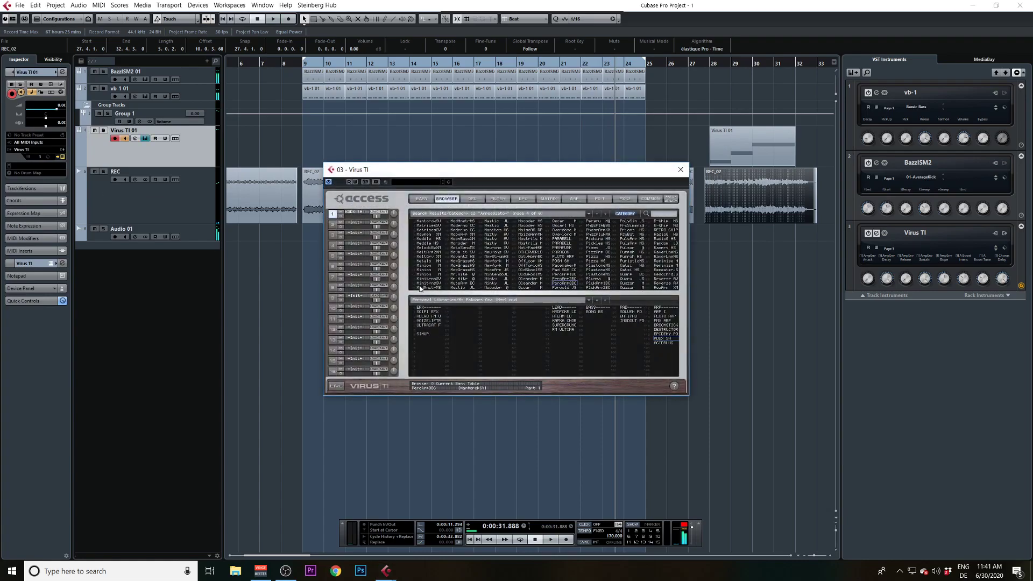
{"action": "left_click", "coordinate": [667, 335]}
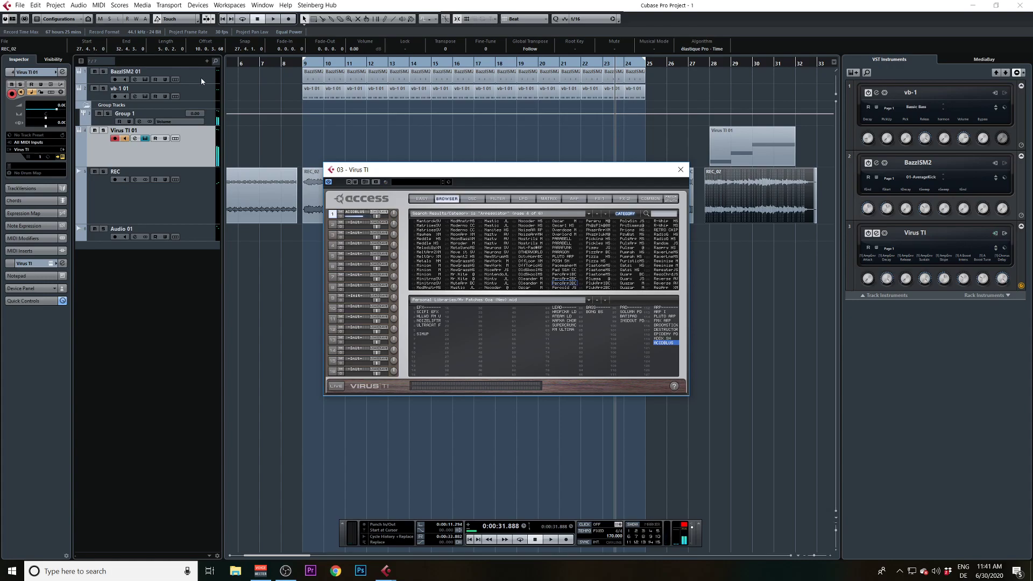
{"action": "left_click", "coordinate": [272, 21]}
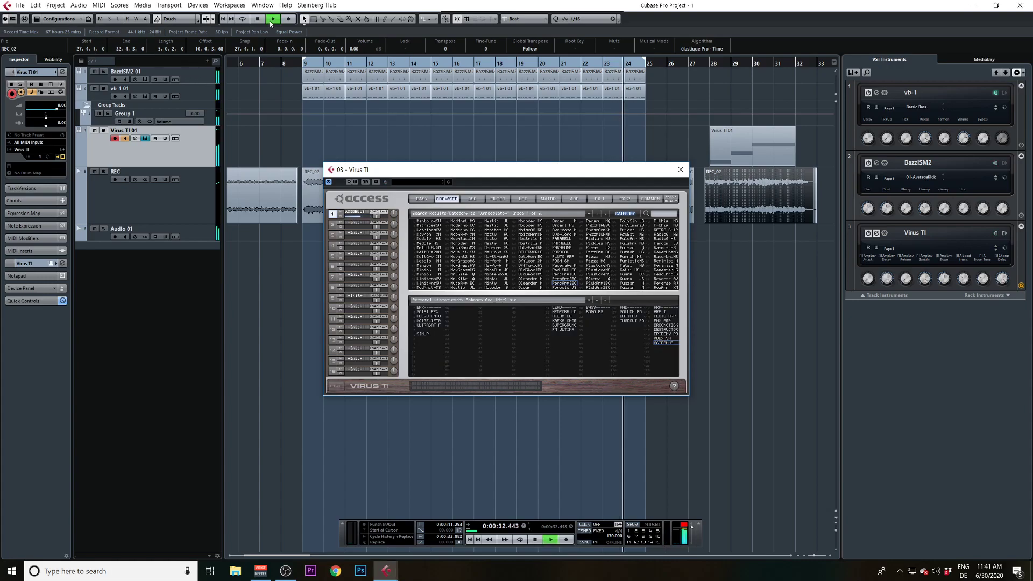
{"action": "left_click_drag", "start_coordinate": [293, 63], "coordinate": [261, 64]}
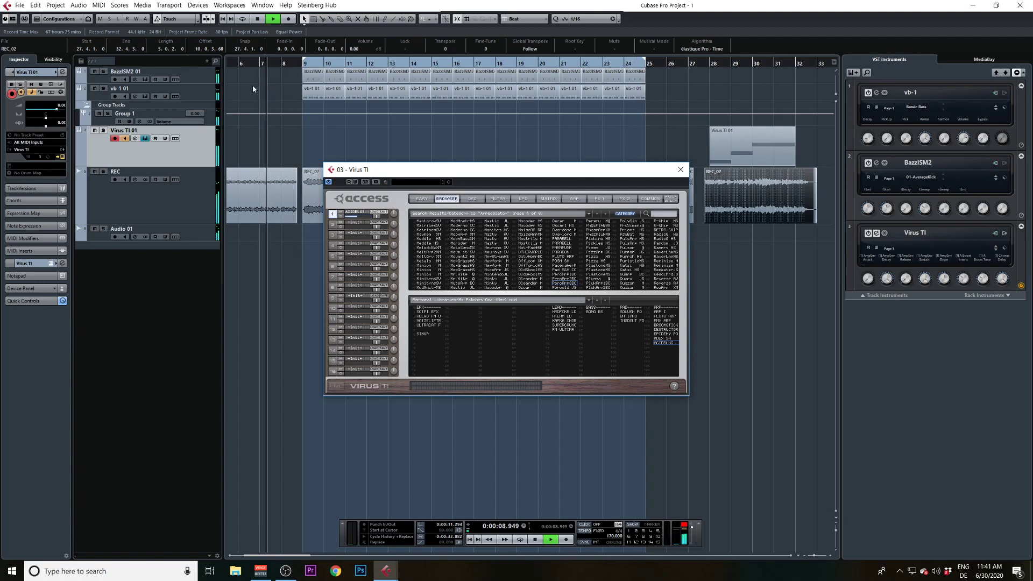
Add an audio track below REC and move the REC events between bars 3 and 21 onto it.
{"action": "left_click", "coordinate": [184, 214]}
{"action": "double_click", "coordinate": [190, 259]}
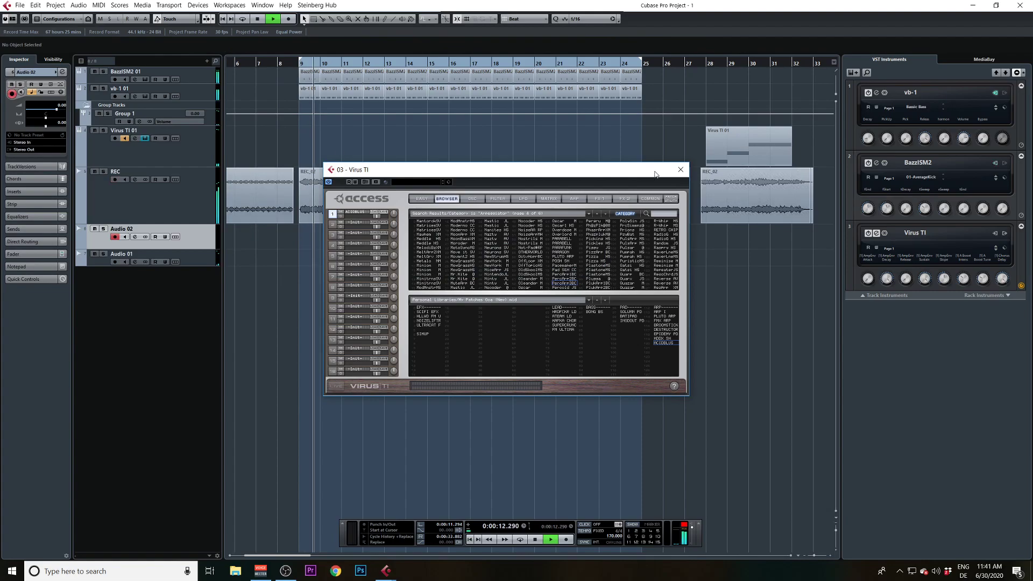
{"action": "left_click_drag", "start_coordinate": [622, 170], "coordinate": [642, 300]}
{"action": "scroll", "coordinate": [538, 189], "scroll_direction": "left", "scroll_amount": 3}
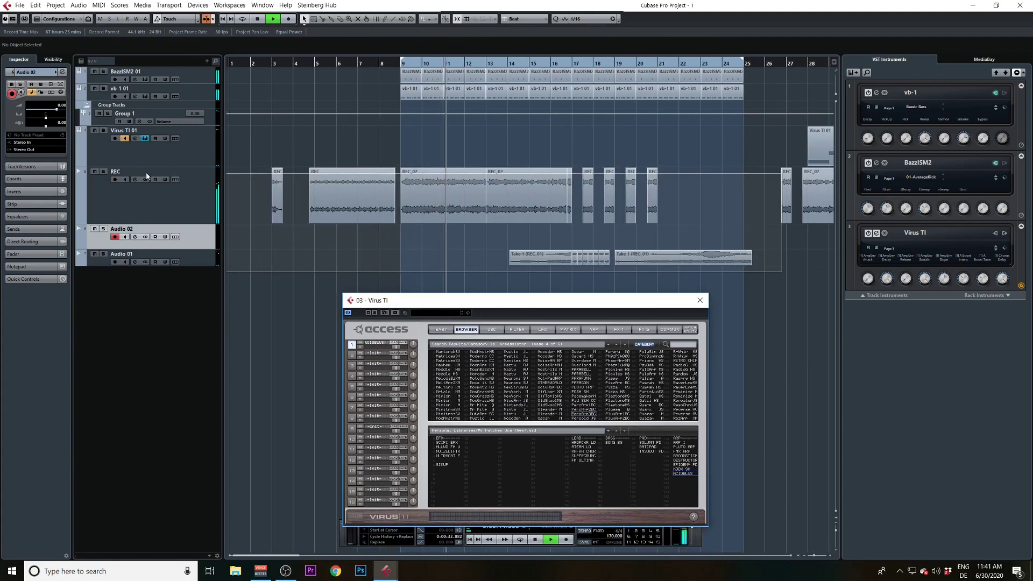
{"action": "left_click", "coordinate": [421, 175]}
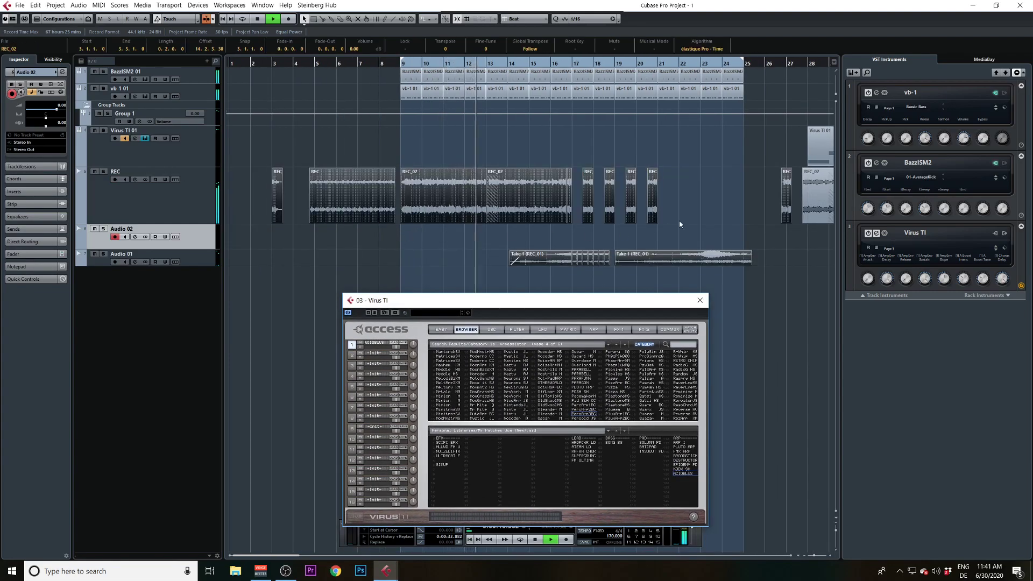
{"action": "left_click_drag", "start_coordinate": [347, 196], "coordinate": [350, 234]}
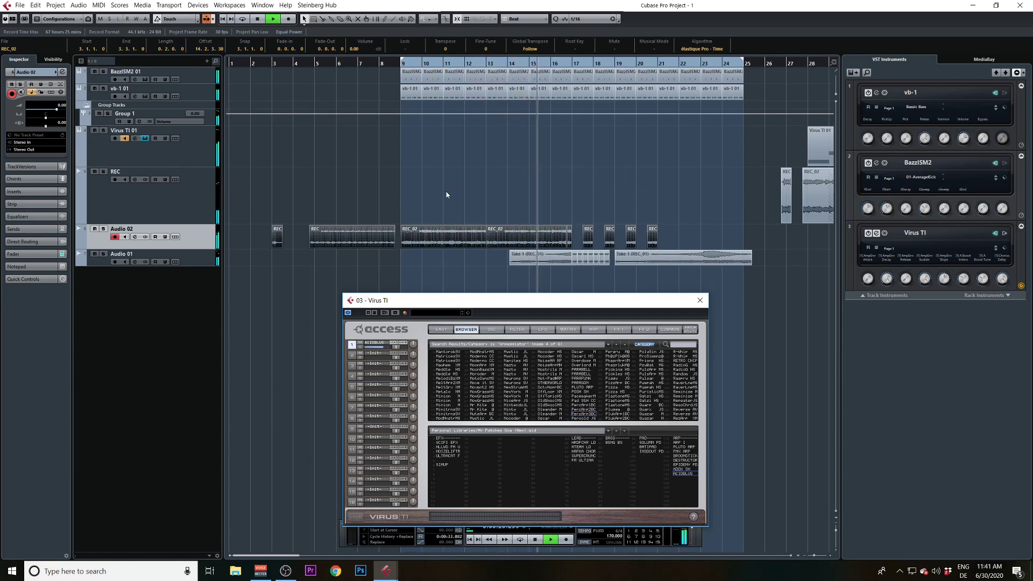
Record the Virus TI onto the REC track from bar 7 to about bar 26 and move the take to a new audio track.
{"action": "left_click", "coordinate": [119, 212]}
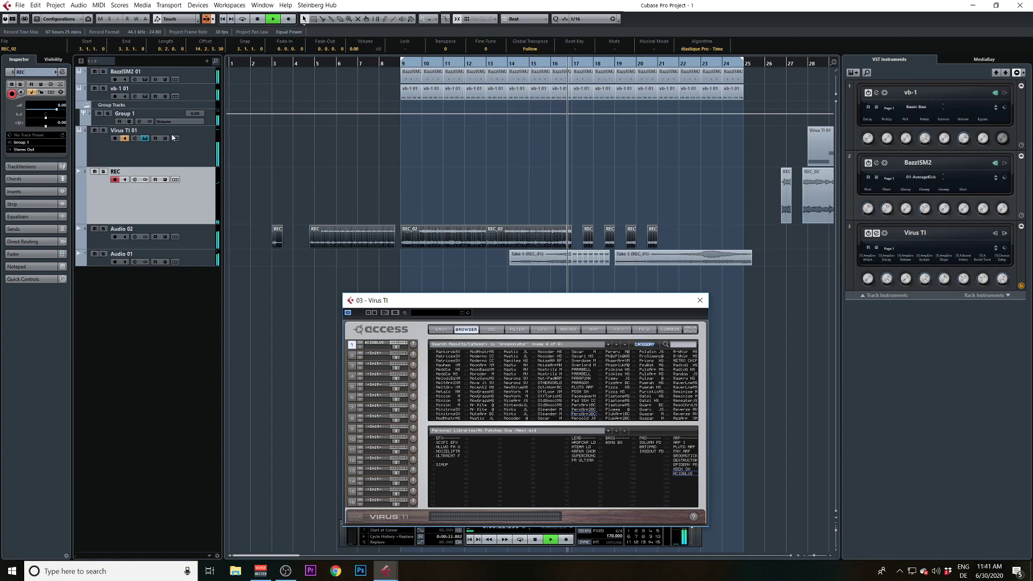
{"action": "left_click_drag", "start_coordinate": [272, 65], "coordinate": [347, 64]}
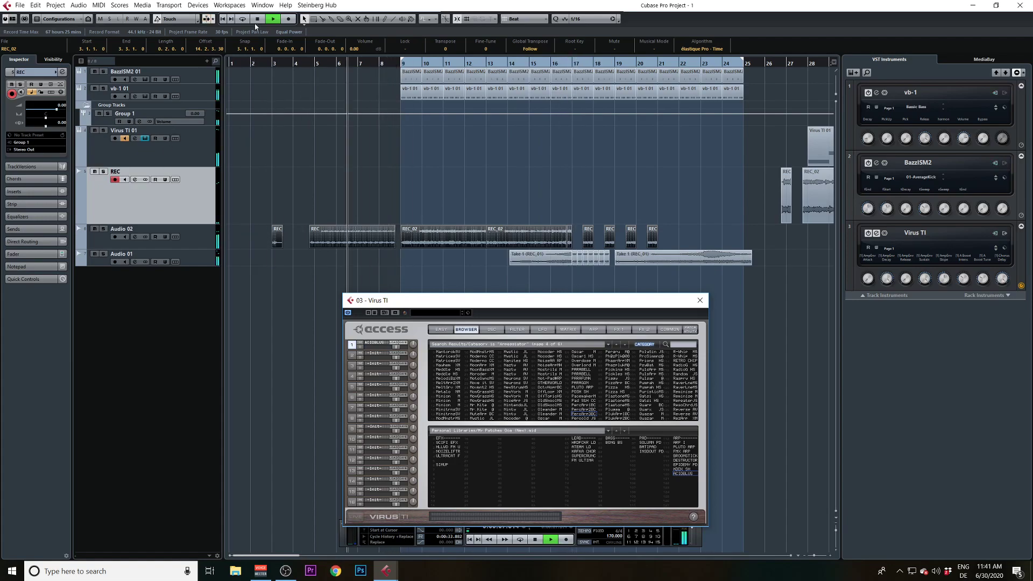
{"action": "left_click", "coordinate": [289, 19]}
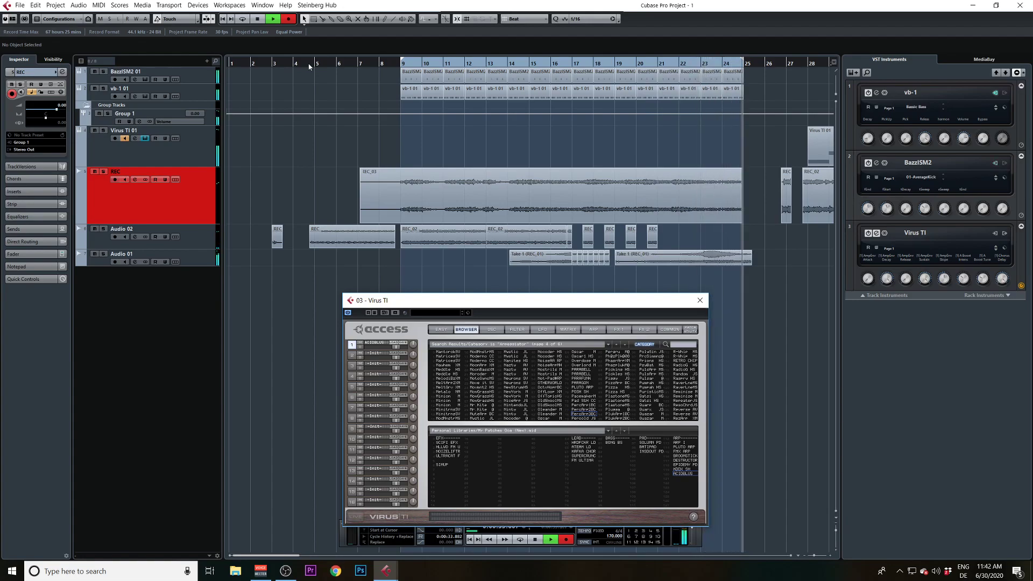
{"action": "key", "text": "space"}
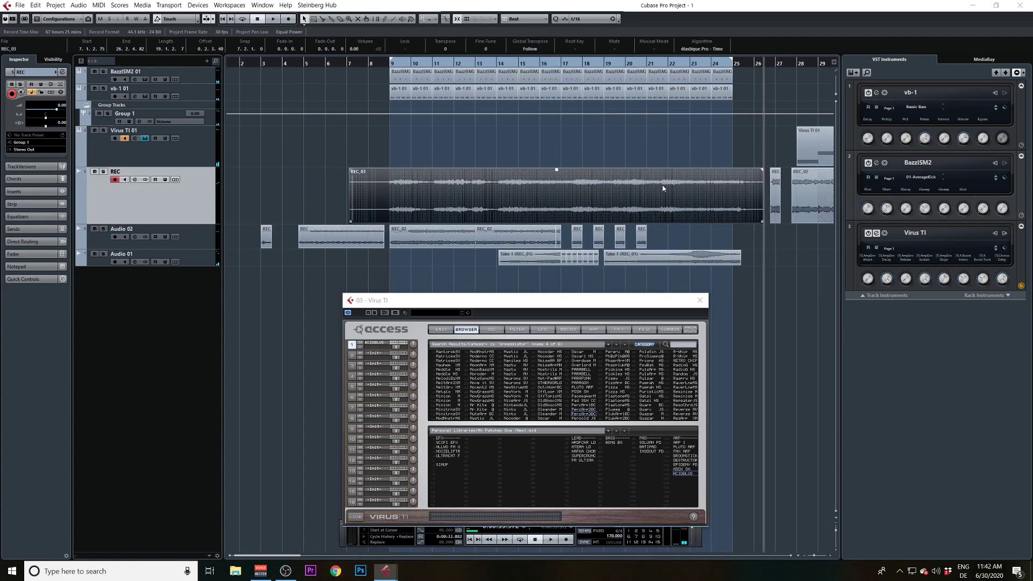
{"action": "key", "text": "Return"}
{"action": "left_click_drag", "start_coordinate": [393, 214], "coordinate": [395, 230]}
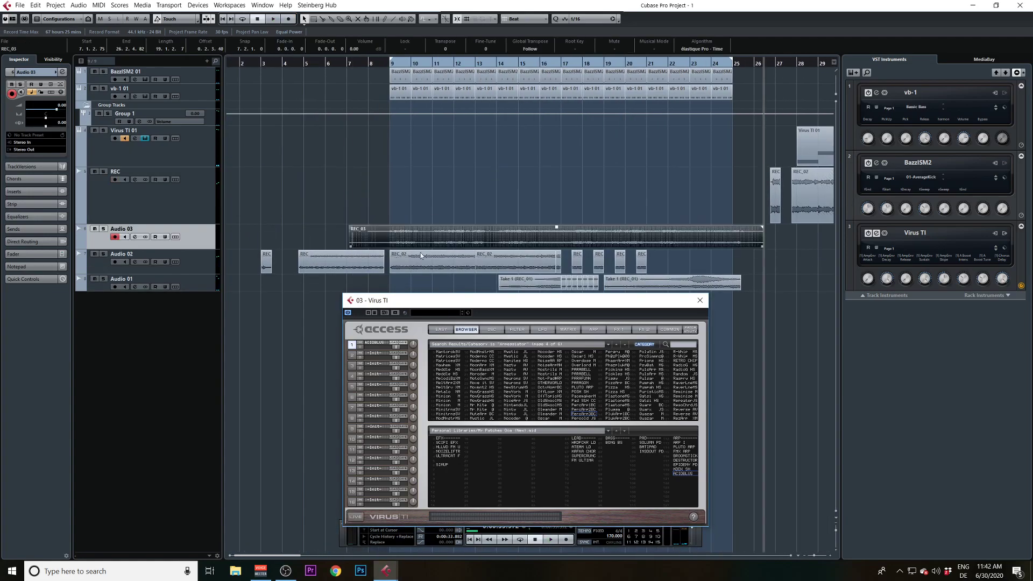
Open the Onimusha FX Preset Library in the Virus TI browser, audition PARADIGMA and load the TENVELOPE patch.
{"action": "left_click", "coordinate": [608, 430]}
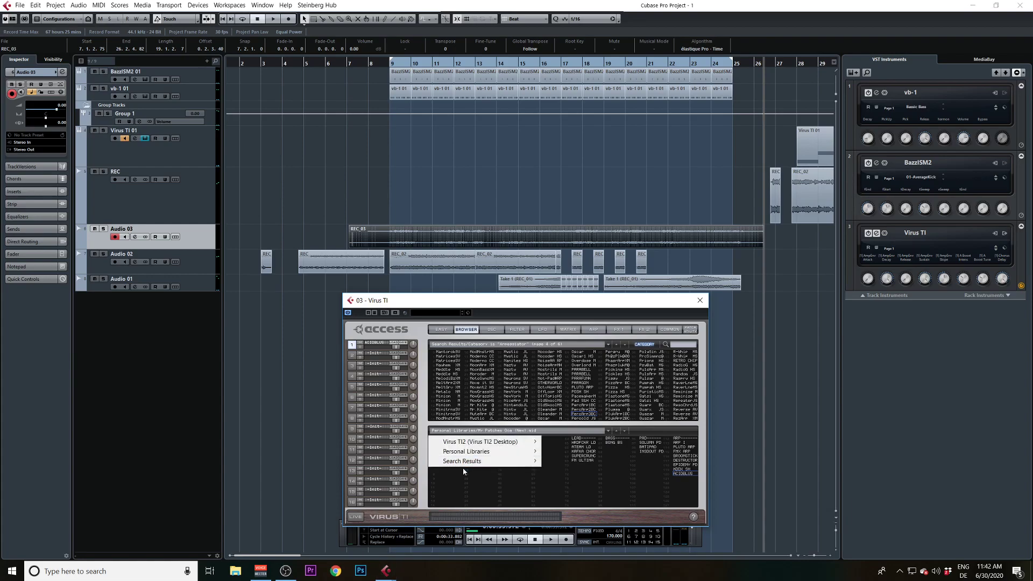
{"action": "mouse_move", "coordinate": [461, 452]}
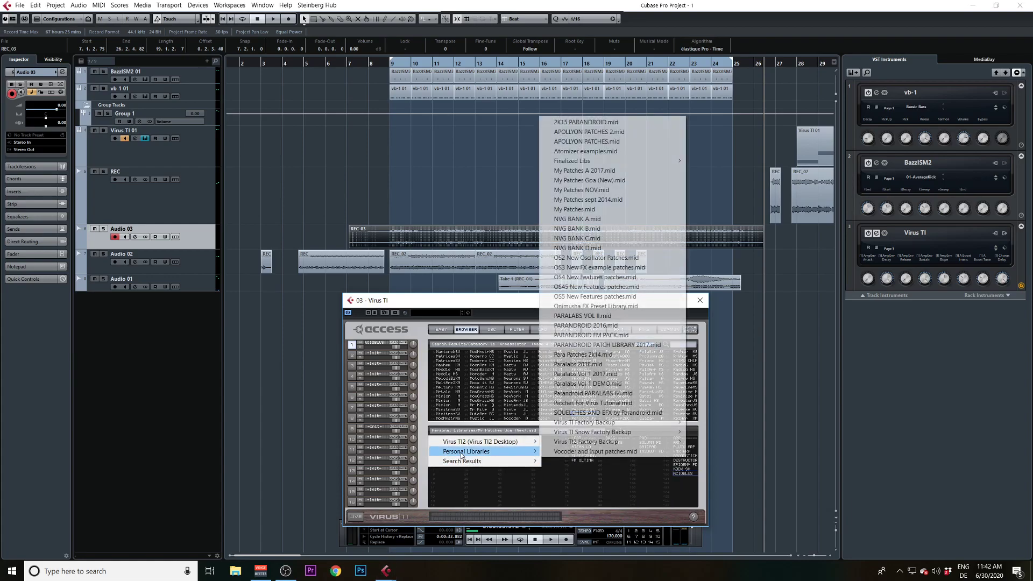
{"action": "left_click", "coordinate": [622, 318]}
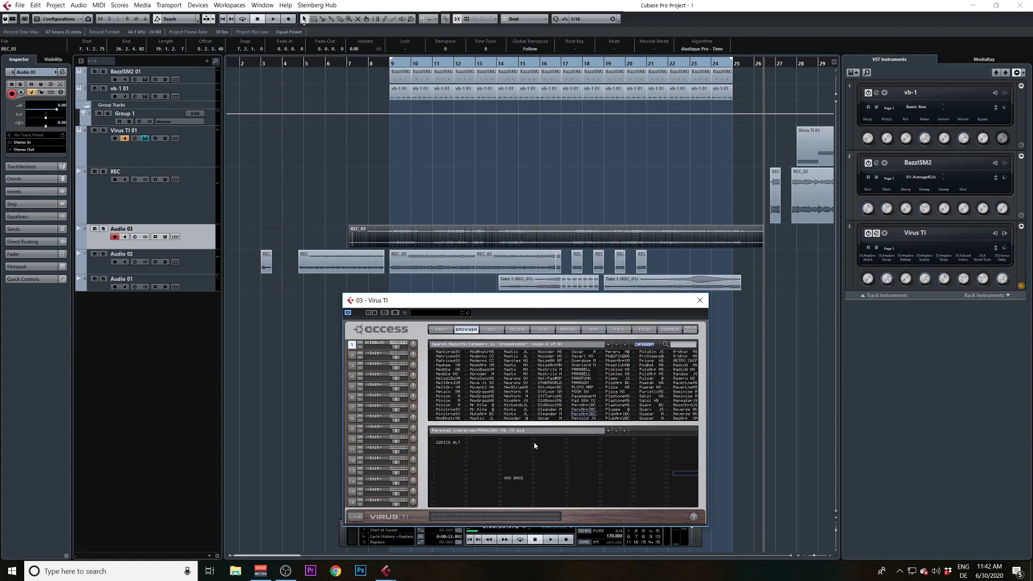
{"action": "left_click", "coordinate": [618, 431]}
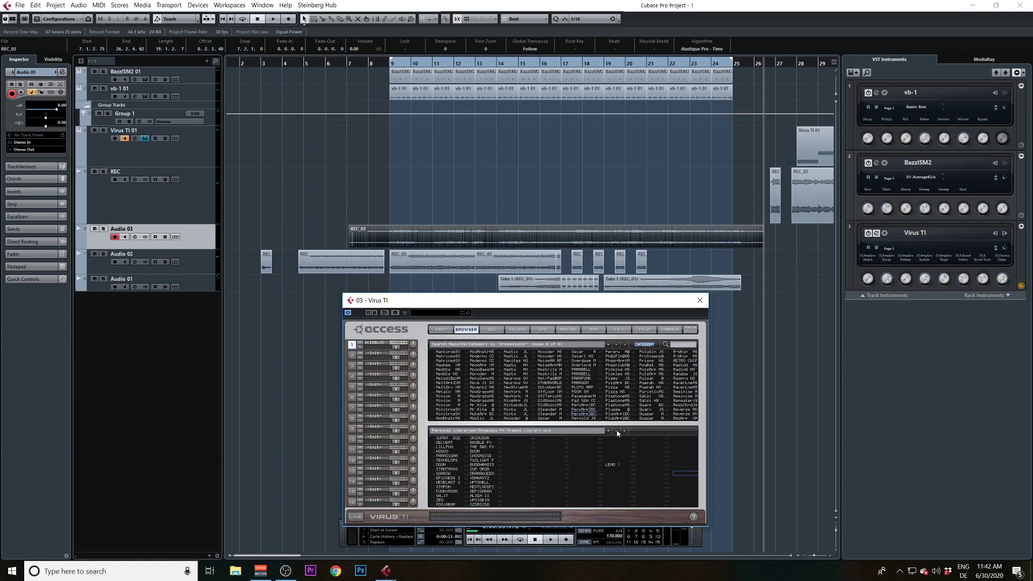
{"action": "left_click", "coordinate": [448, 457]}
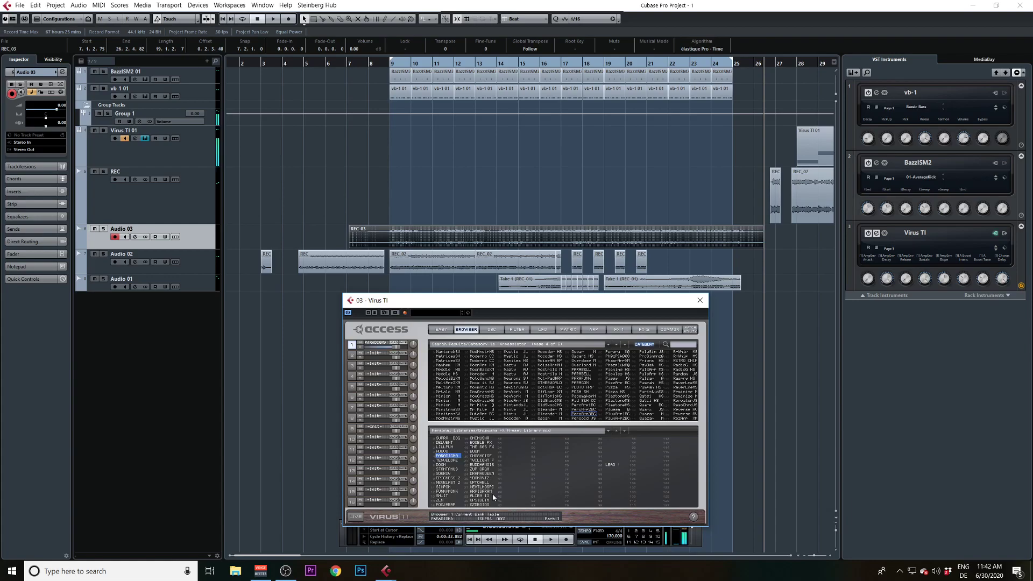
{"action": "left_click", "coordinate": [714, 243]}
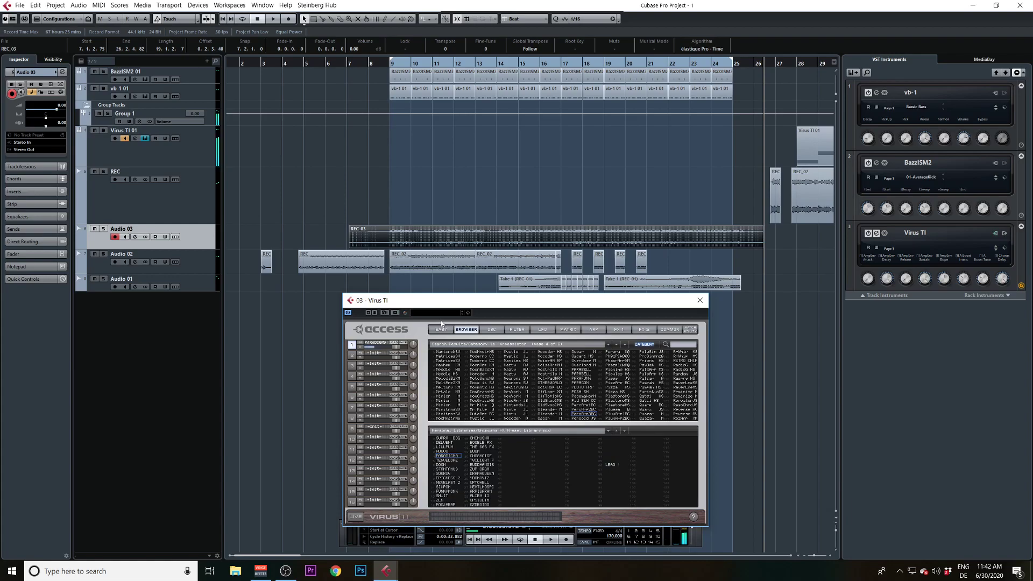
{"action": "left_click", "coordinate": [444, 461]}
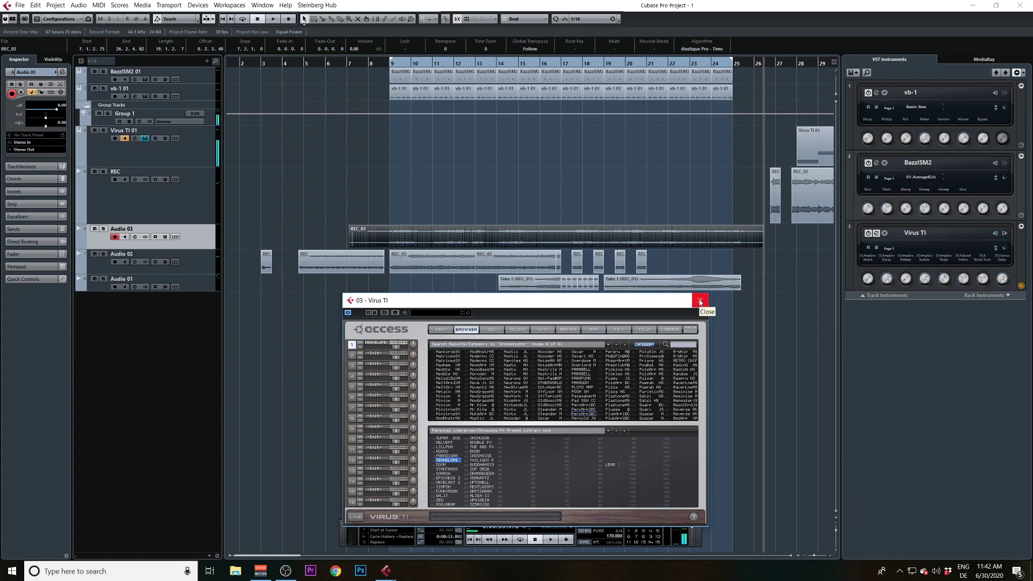
Record the TENVELOPE patch onto the REC track from bar 7 to about 25.4.
{"action": "left_click", "coordinate": [476, 202]}
{"action": "left_click", "coordinate": [190, 214]}
{"action": "left_click", "coordinate": [363, 65]}
{"action": "left_click", "coordinate": [289, 19]}
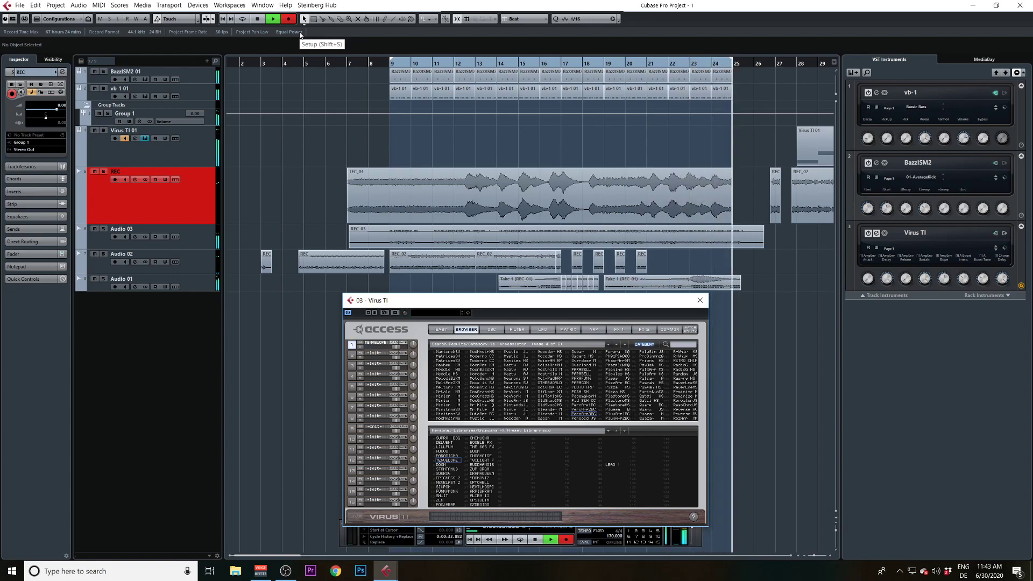
{"action": "key", "text": "space"}
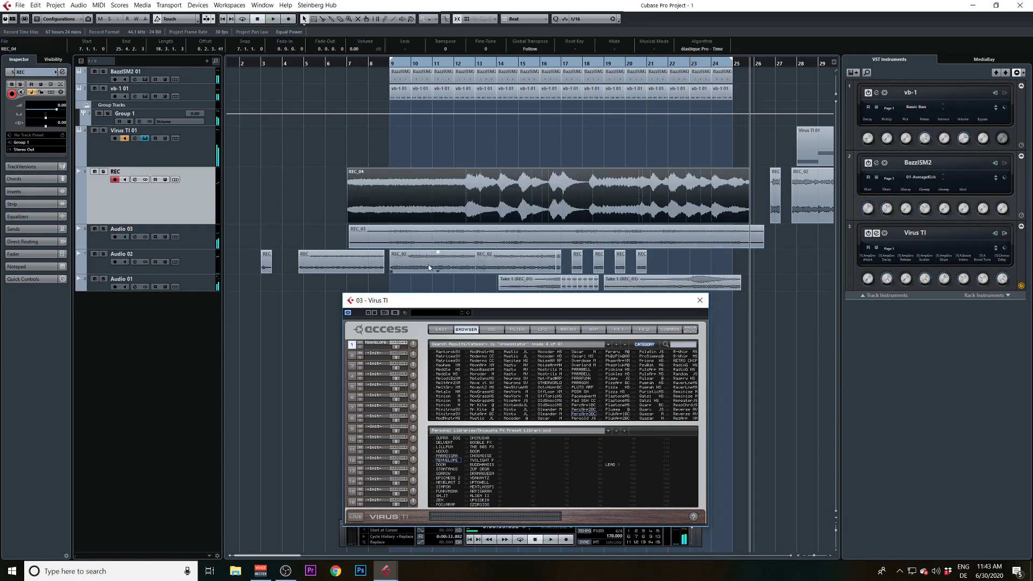
Split the REC_04 take at 12.3, move its front part to bar 1 and play it back.
{"action": "left_click", "coordinate": [466, 197], "text": "alt"}
{"action": "left_click_drag", "start_coordinate": [419, 195], "coordinate": [535, 219]}
{"action": "left_click", "coordinate": [232, 66]}
{"action": "key", "text": "space"}
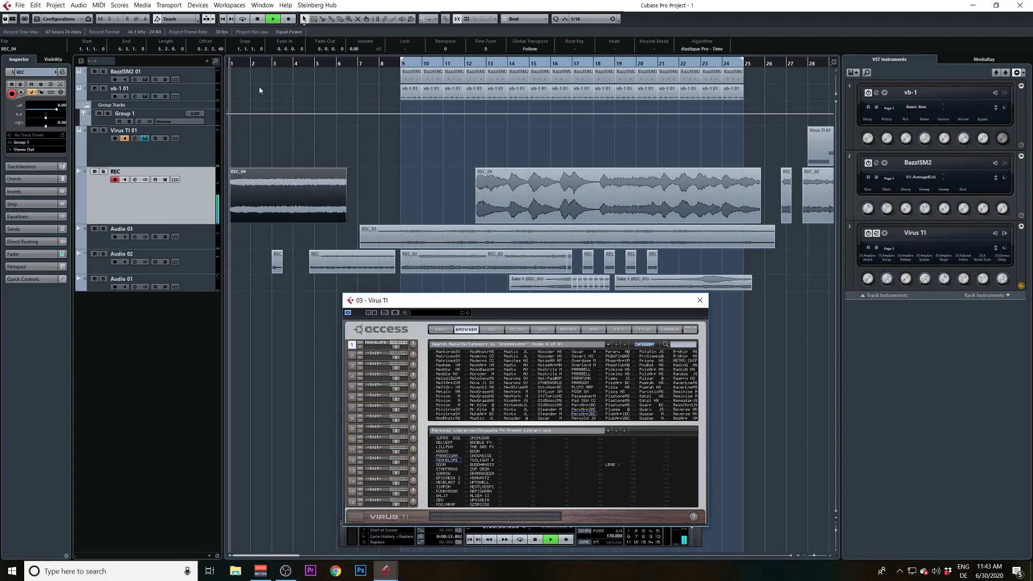
Move the front part of REC_04 to 3.3.1 so it ends at bar 9, and bounce it with a fade-in.
{"action": "mouse_move", "coordinate": [347, 219]}
{"action": "left_mouse_down"}
{"action": "mouse_move", "coordinate": [449, 226]}
{"action": "mouse_move", "coordinate": [346, 220]}
{"action": "left_mouse_up"}
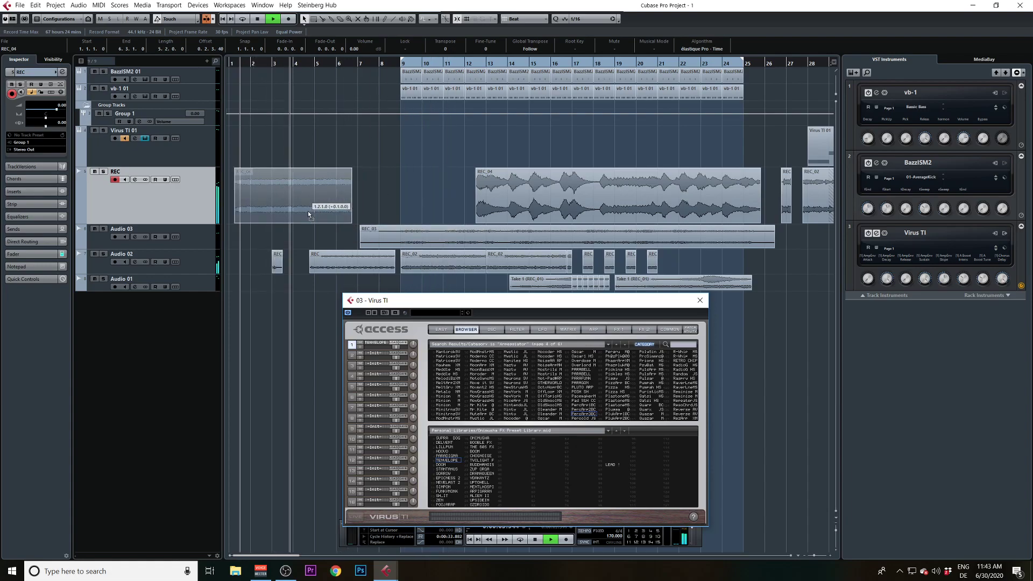
{"action": "left_click_drag", "start_coordinate": [231, 171], "coordinate": [381, 205]}
{"action": "key", "text": "Return"}
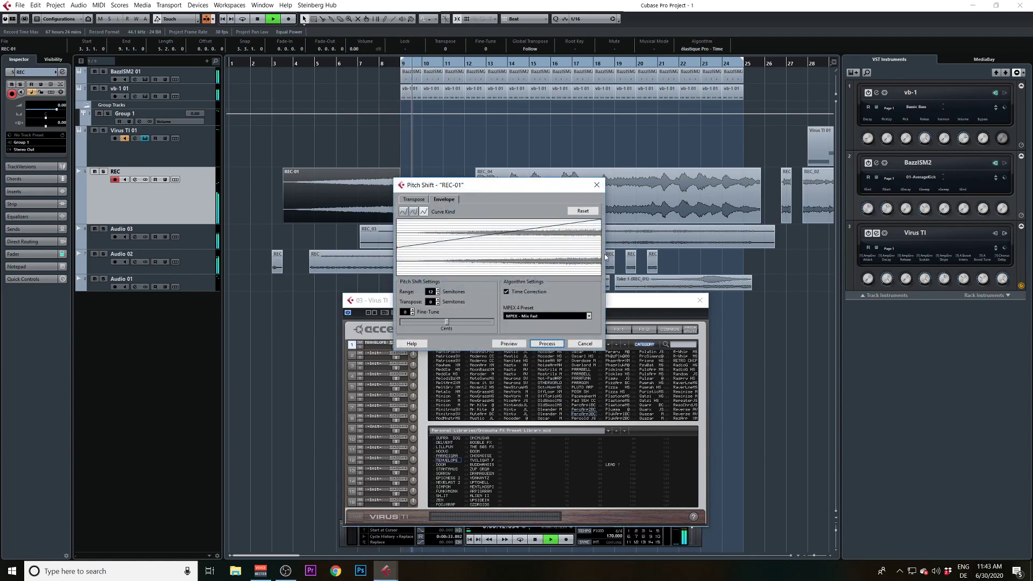
Process REC-01's pitch-shift envelope with the MPEX - Poly Musical preset and play back from about bar 6.
{"action": "left_click", "coordinate": [531, 318]}
{"action": "left_click", "coordinate": [617, 374]}
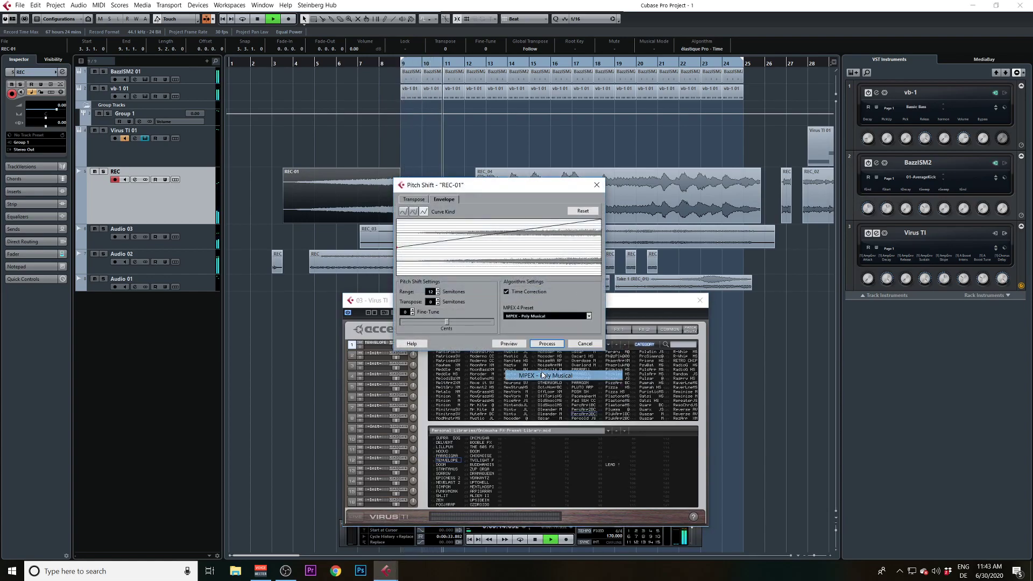
{"action": "key", "text": "Return"}
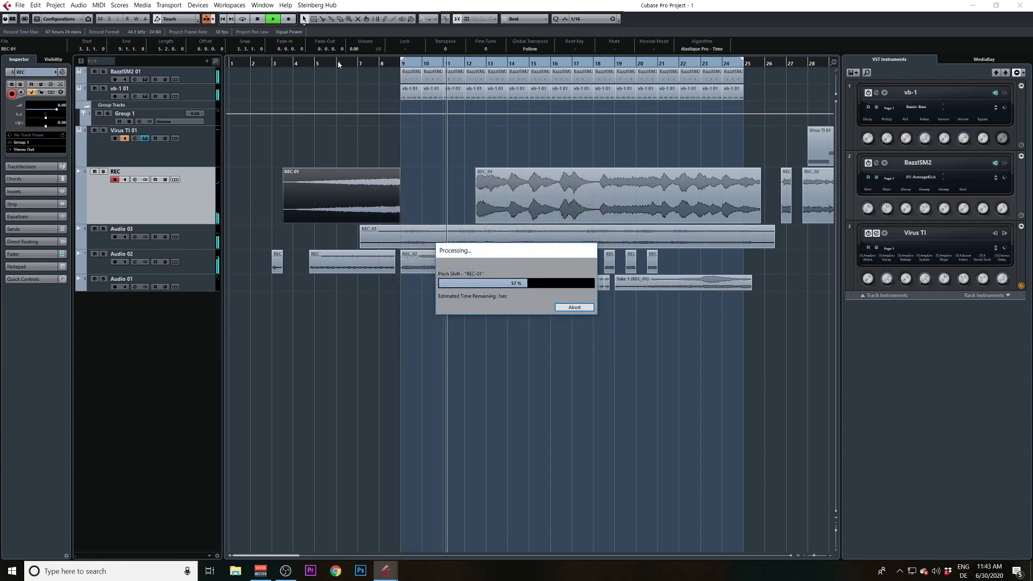
{"action": "left_click", "coordinate": [338, 64]}
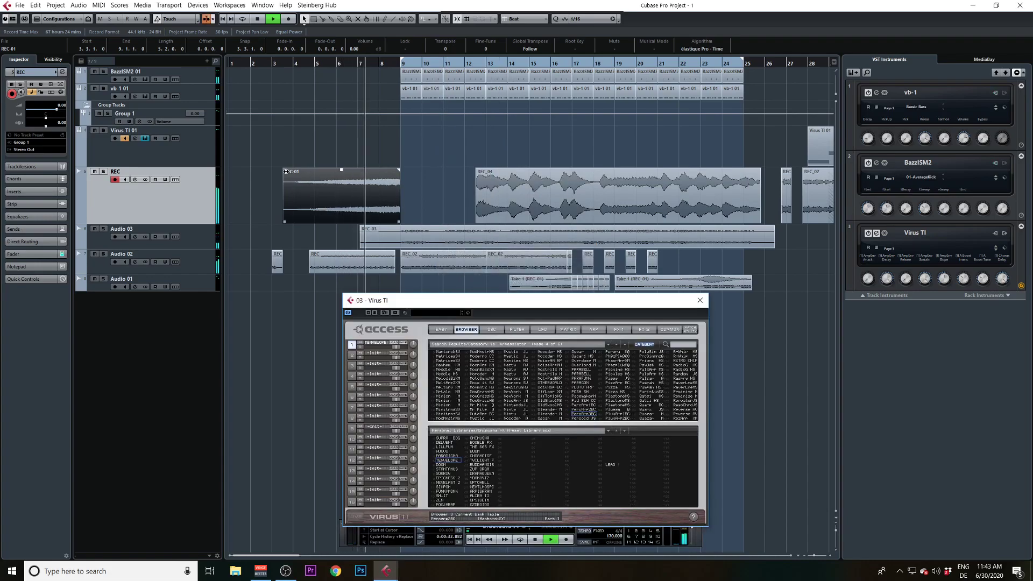
Add a fade-in about 1.5 bars long to REC-01, and move REC_04 to 10.3.1 with its volume set to -4.00.
{"action": "left_click_drag", "start_coordinate": [285, 171], "coordinate": [317, 190]}
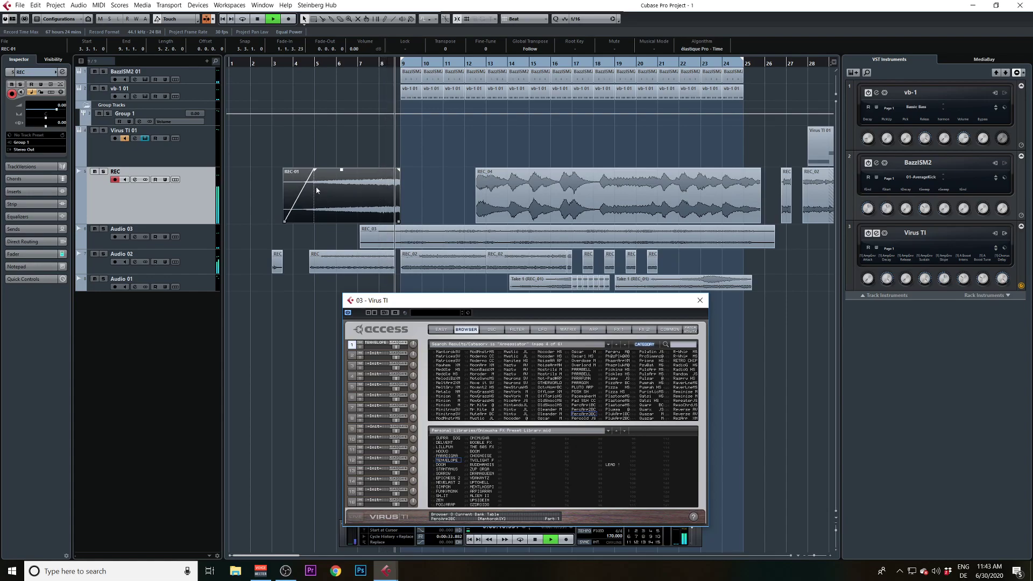
{"action": "left_click_drag", "start_coordinate": [506, 201], "coordinate": [464, 201]}
{"action": "left_click_drag", "start_coordinate": [353, 50], "coordinate": [354, 58]}
Add another audio track and move REC-01 and REC_04 from the REC track onto it.
{"action": "key", "text": "t"}
{"action": "key", "text": "Return"}
{"action": "left_click_drag", "start_coordinate": [346, 152], "coordinate": [447, 192]}
{"action": "left_click_drag", "start_coordinate": [478, 199], "coordinate": [473, 237]}
{"action": "left_click", "coordinate": [470, 247]}
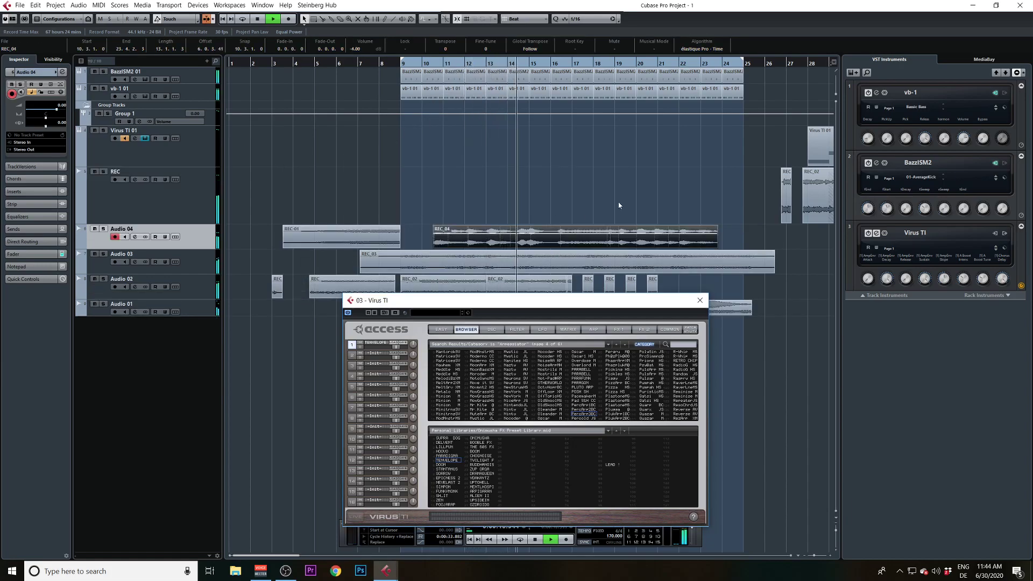
Move the Audio 01 takes out to about bar 27 and the four short REC slices on Audio 02 to about bar 30.
{"action": "scroll", "coordinate": [556, 132], "scroll_direction": "right", "scroll_amount": 3}
{"action": "scroll", "coordinate": [549, 277], "scroll_direction": "right", "scroll_amount": 2}
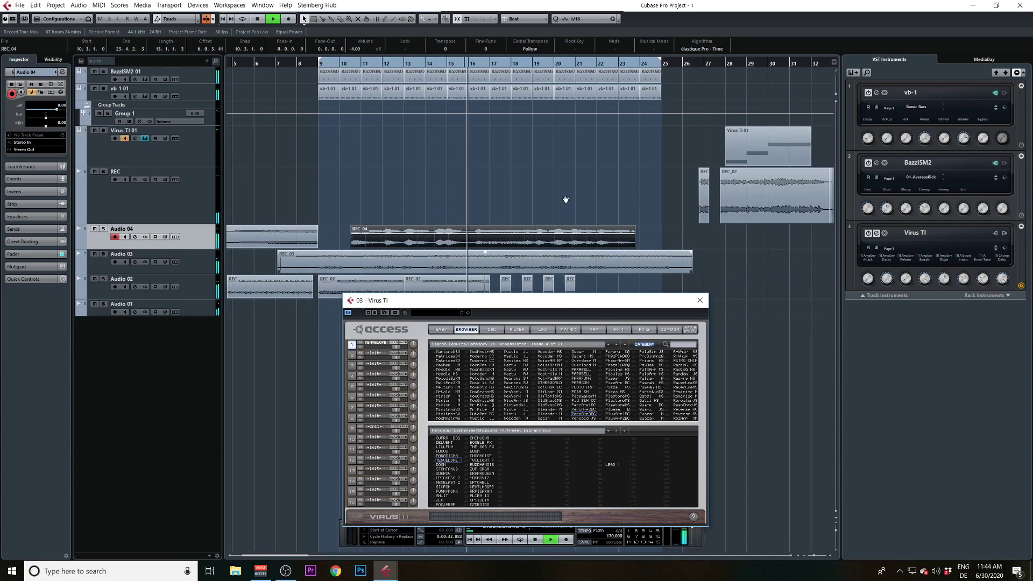
{"action": "left_click_drag", "start_coordinate": [626, 304], "coordinate": [640, 401]}
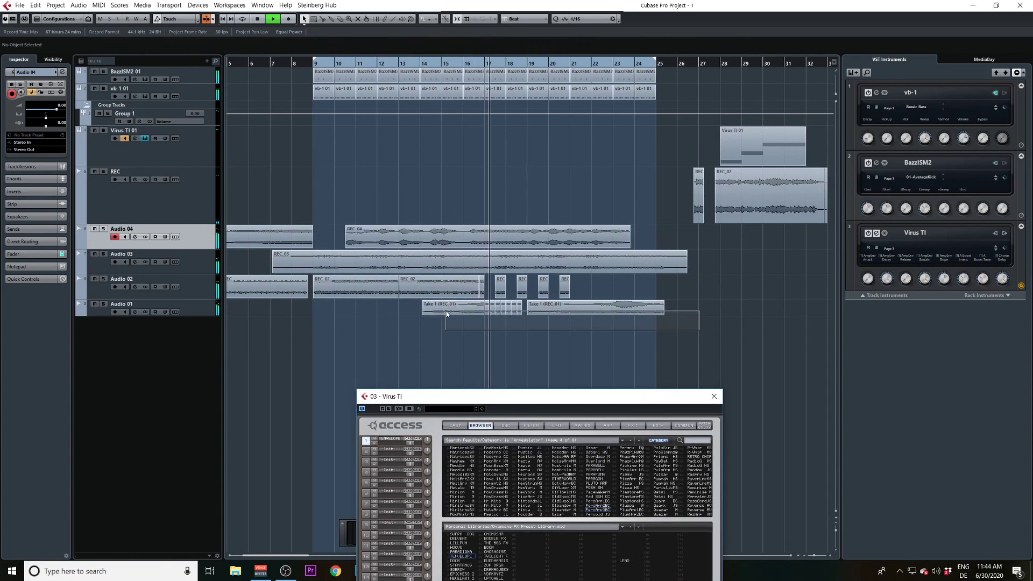
{"action": "left_click_drag", "start_coordinate": [450, 309], "coordinate": [731, 314]}
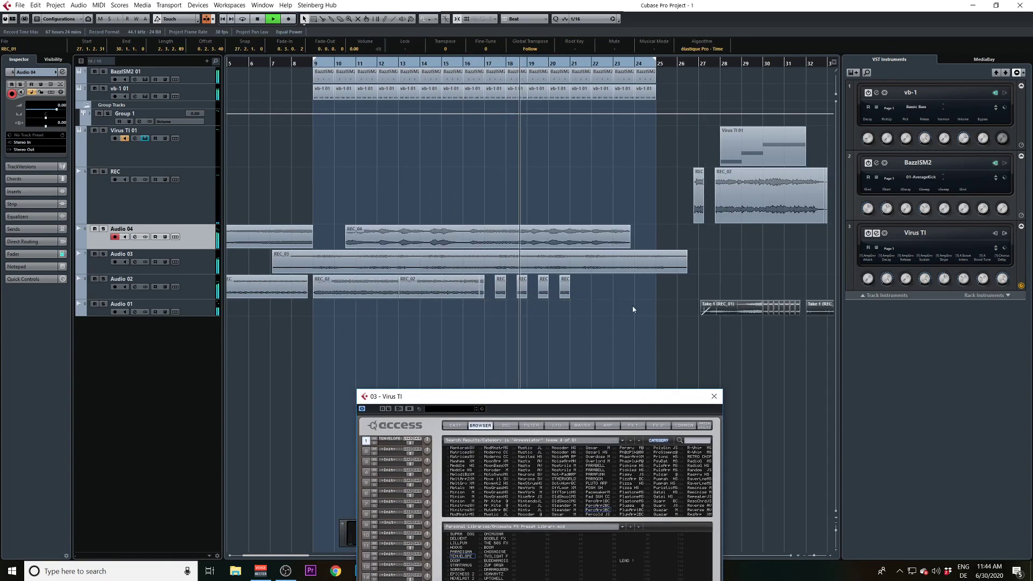
{"action": "left_click_drag", "start_coordinate": [616, 302], "coordinate": [771, 284]}
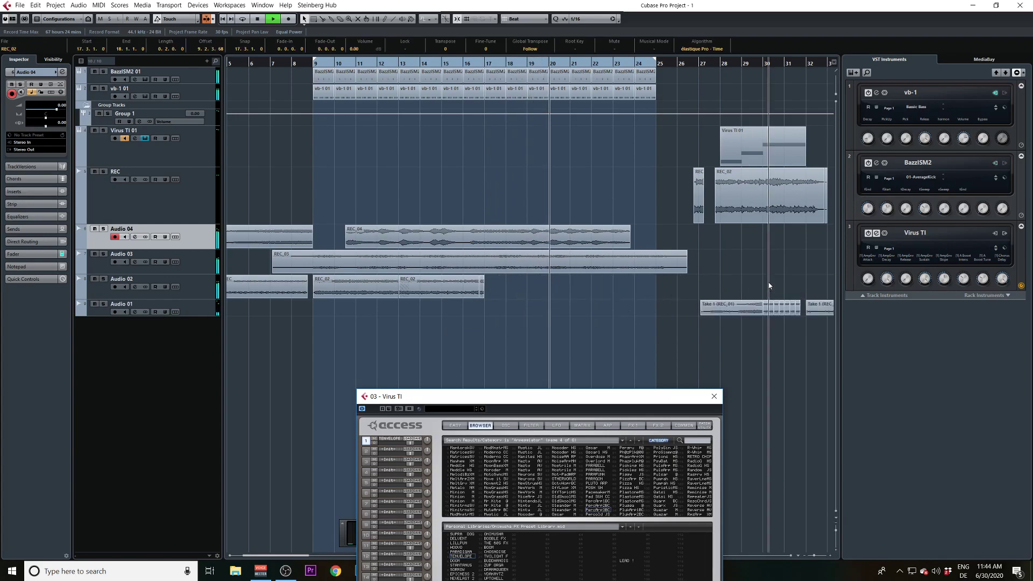
Move REC_04 to 11.4.1 and shift REC_03 on Audio 03 out of the section to about bar 29.
{"action": "left_click_drag", "start_coordinate": [492, 237], "coordinate": [520, 240]}
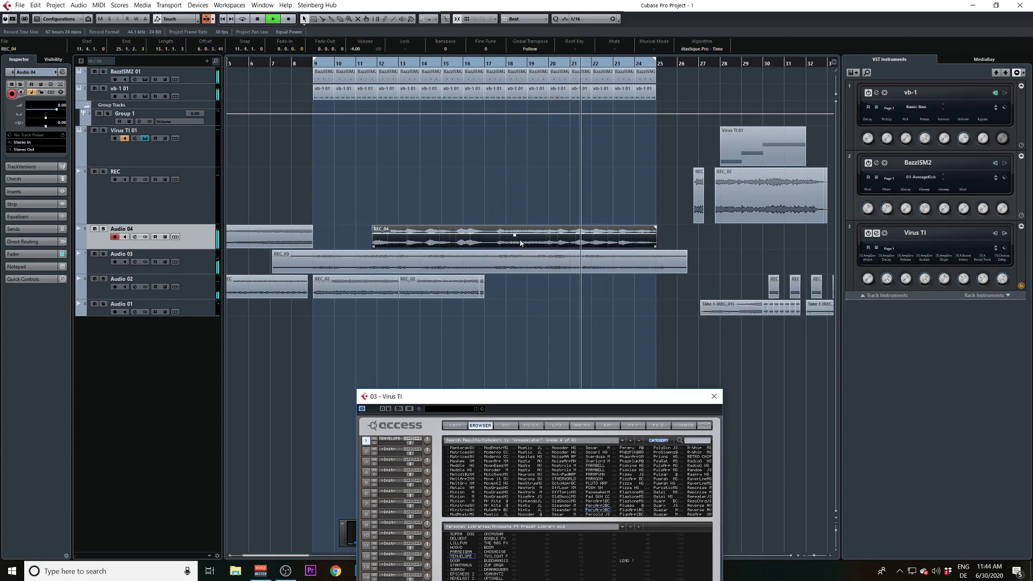
{"action": "left_click", "coordinate": [330, 272]}
{"action": "left_click_drag", "start_coordinate": [330, 272], "coordinate": [804, 263]}
{"action": "left_click", "coordinate": [654, 244]}
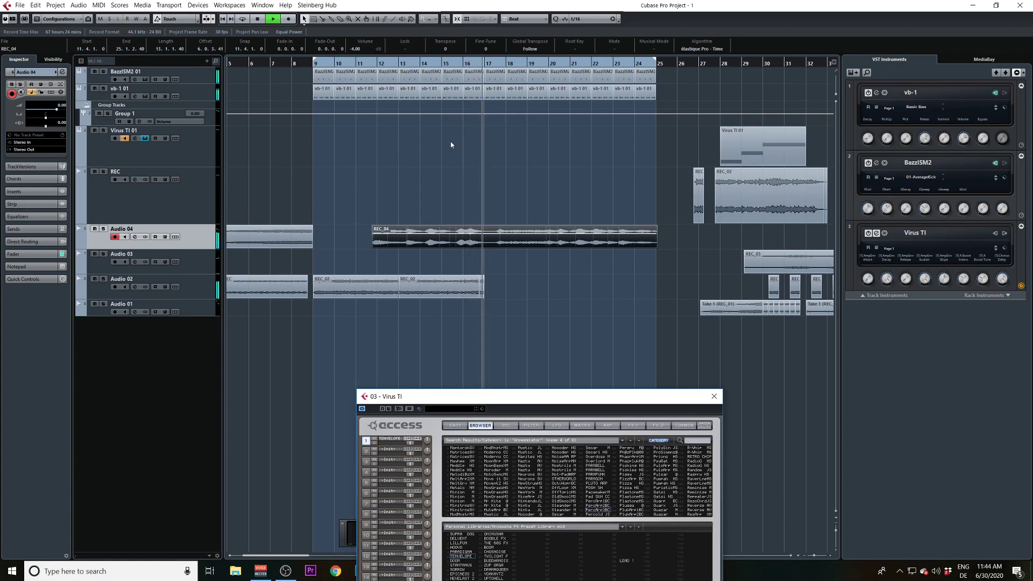
{"action": "key", "text": "q"}
{"action": "key", "text": "Return"}
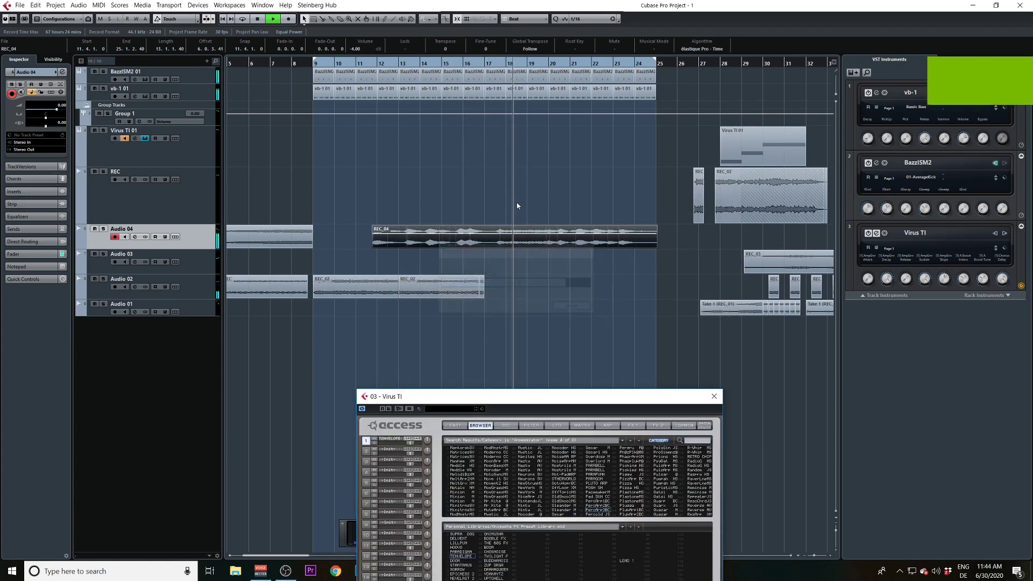
{"action": "left_click", "coordinate": [579, 303]}
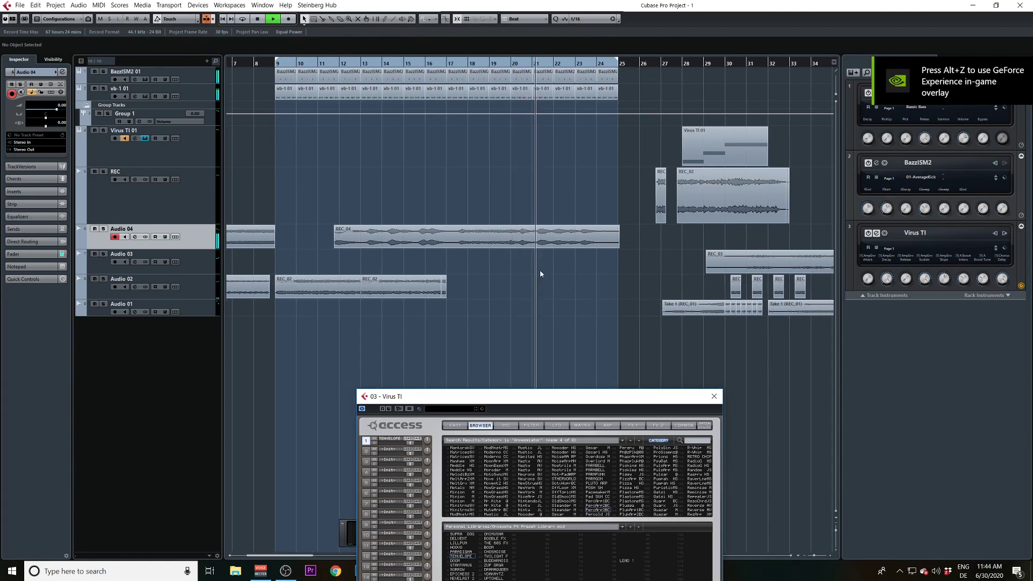
Shorten the cycle range so it ends at bar 17.
{"action": "left_click", "coordinate": [513, 243]}
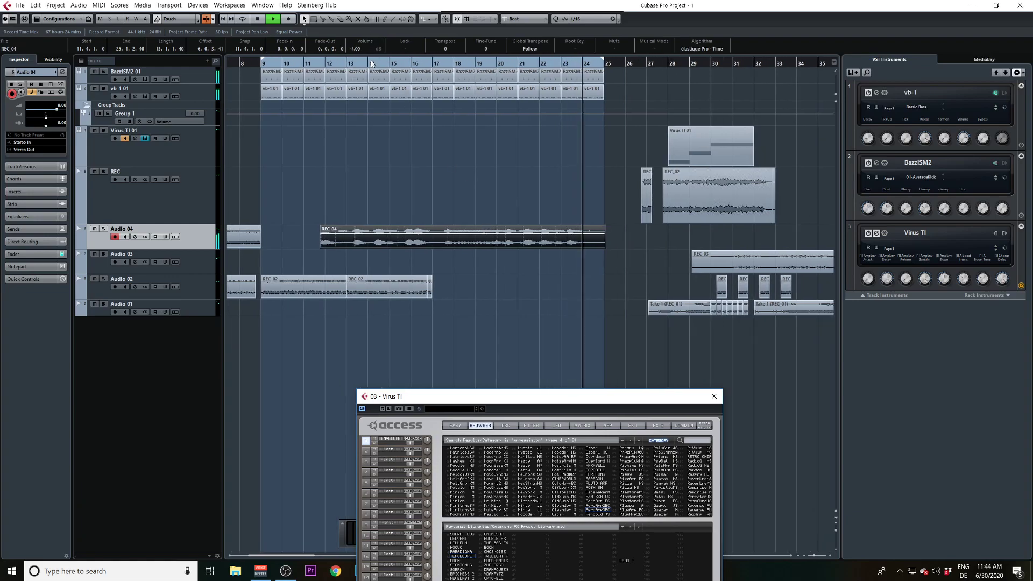
{"action": "key", "text": "h"}
{"action": "left_click_drag", "start_coordinate": [374, 147], "coordinate": [504, 107]}
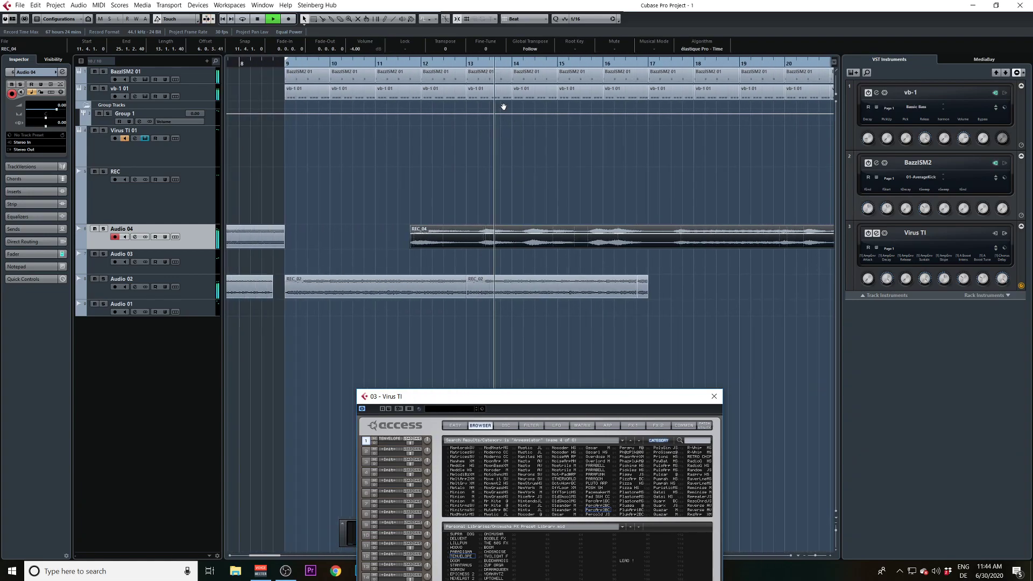
{"action": "left_click", "coordinate": [649, 62], "text": "alt"}
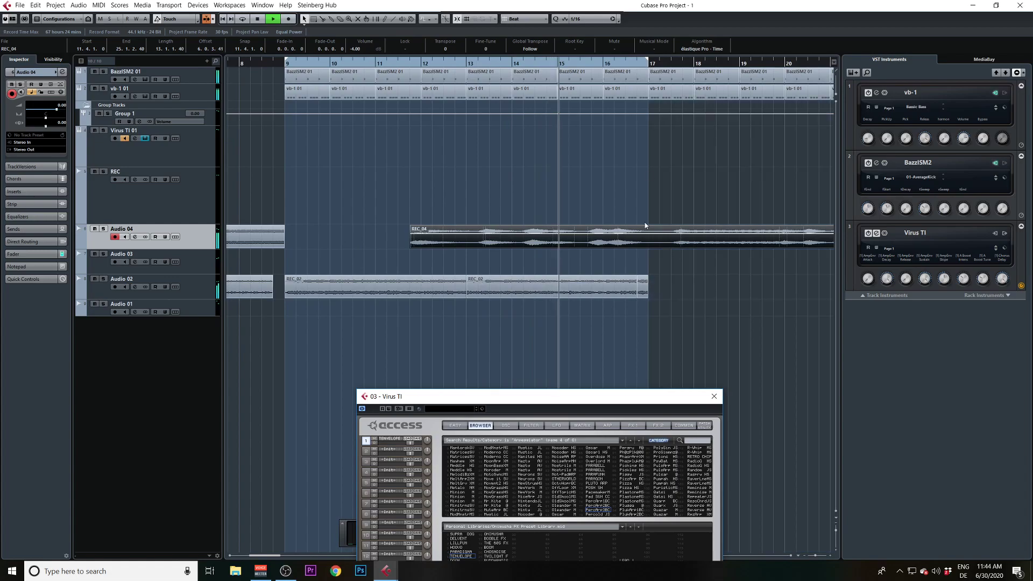
Split REC_04 at 16.1.1, 16.2.1 and 16.3.1, shift the remainder to 16.4.1 and fill the gap by duplicating the 16.2.1 slice.
{"action": "left_click", "coordinate": [613, 242], "text": "alt"}
{"action": "left_click", "coordinate": [626, 242], "text": "alt"}
{"action": "left_click_drag", "start_coordinate": [636, 242], "coordinate": [647, 242]}
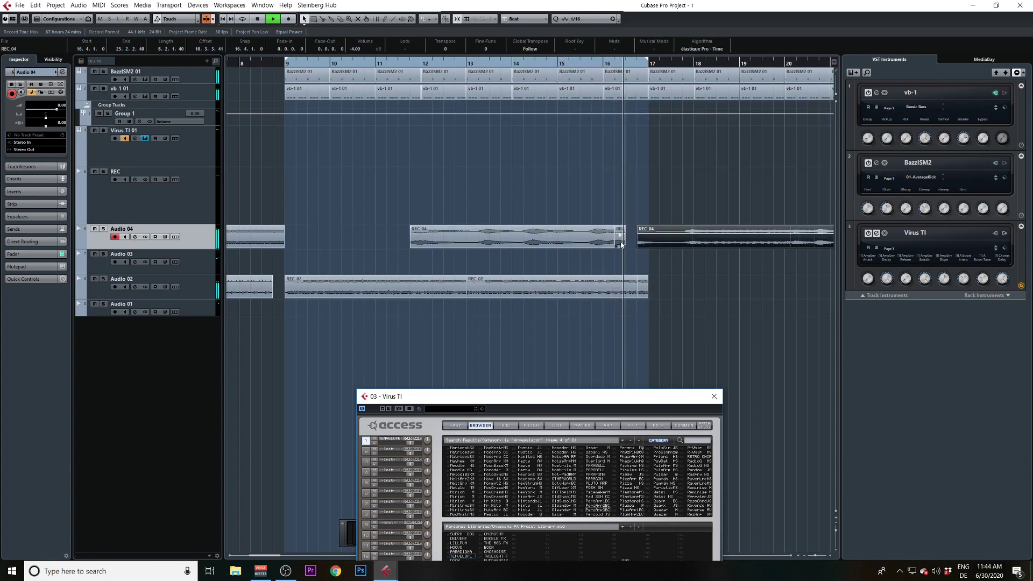
{"action": "left_click", "coordinate": [621, 244]}
{"action": "key", "text": "ctrl+d"}
{"action": "left_click", "coordinate": [609, 242]}
{"action": "left_click", "coordinate": [604, 240], "text": "alt"}
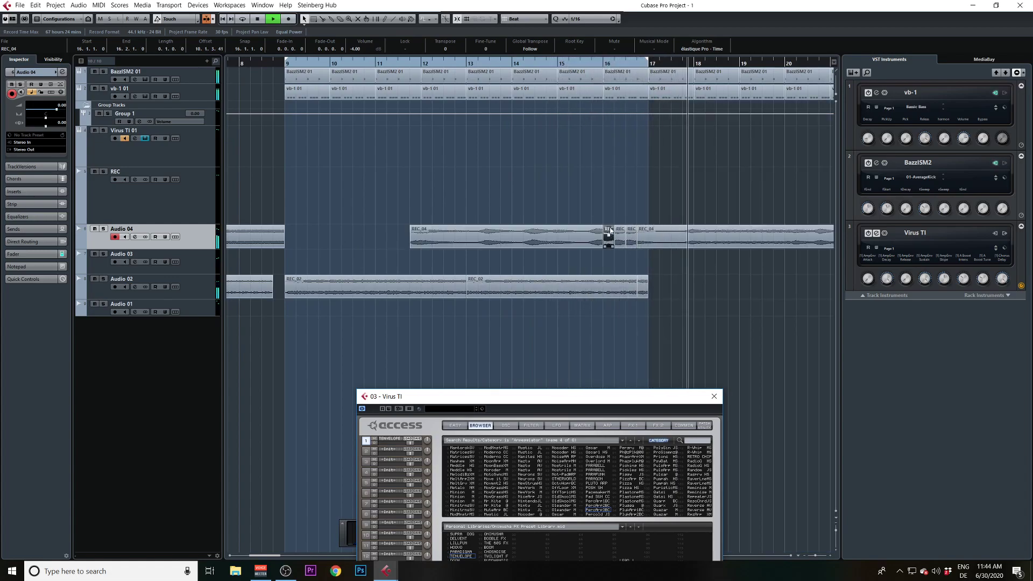
With the grid type set to Use Quantize, move REC_04's front slice to 11.3.1 and duplicate a half-beat slice cut at 12.1.1.
{"action": "left_click", "coordinate": [525, 18]}
{"action": "left_click", "coordinate": [531, 51]}
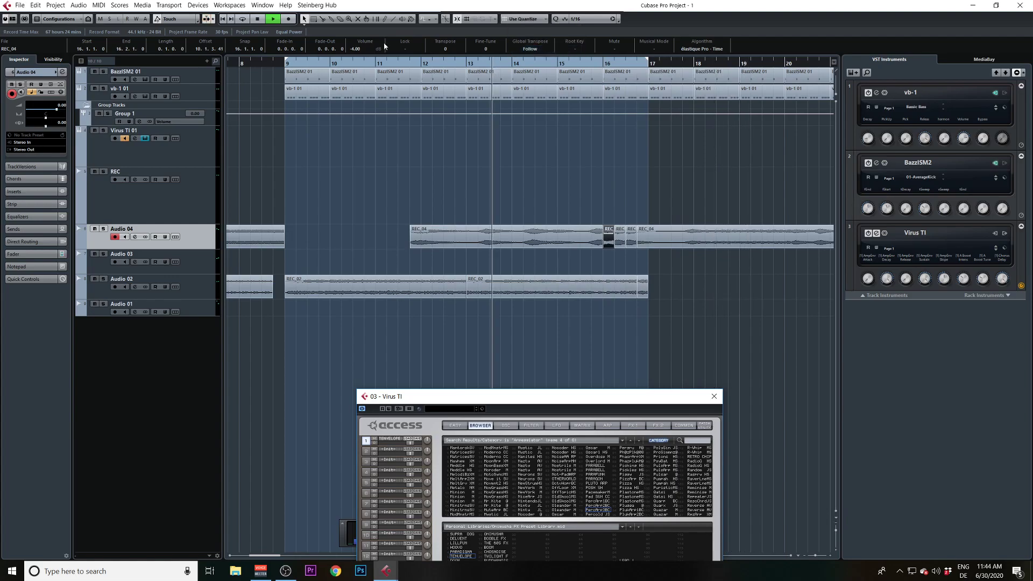
{"action": "left_click", "coordinate": [437, 238]}
{"action": "left_click", "coordinate": [422, 243], "text": "alt"}
{"action": "left_click_drag", "start_coordinate": [416, 247], "coordinate": [442, 247]}
{"action": "left_click", "coordinate": [428, 244], "text": "alt"}
{"action": "left_click", "coordinate": [425, 244]}
{"action": "key", "text": "ctrl+d"}
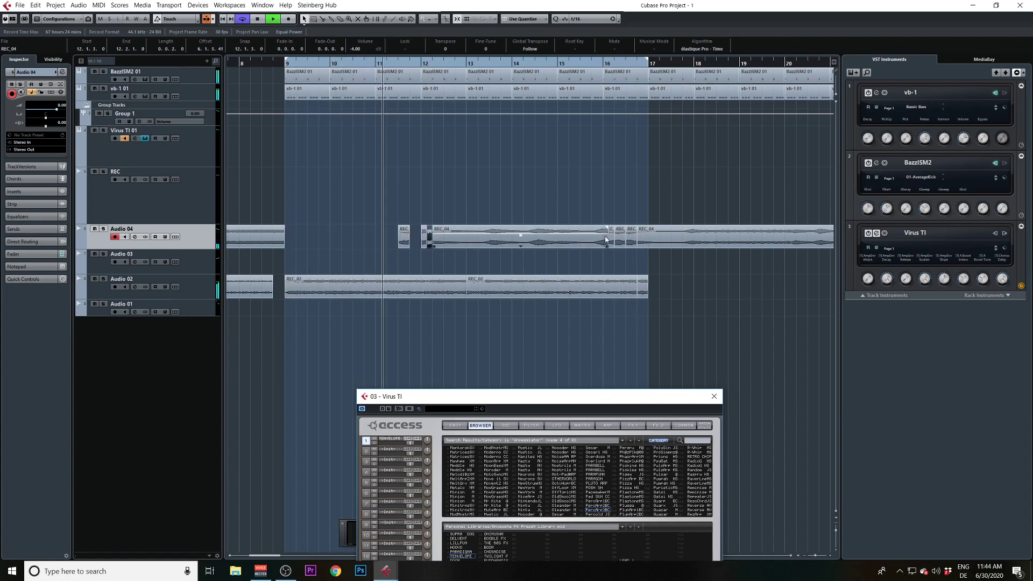
Copy a half-beat slice of REC_04 from 16.1.1 to 11.2.1 and cut a one-beat gap from 13.1.1 to 13.2.1.
{"action": "left_click", "coordinate": [605, 241], "text": "alt"}
{"action": "left_click_drag", "start_coordinate": [606, 242], "coordinate": [392, 247]}
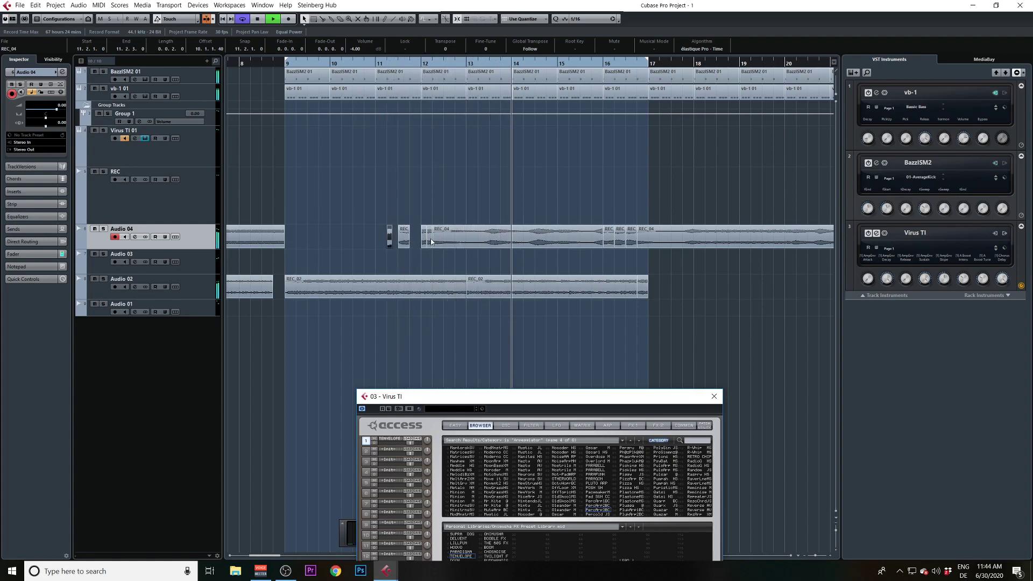
{"action": "left_click", "coordinate": [460, 243]}
{"action": "left_click_drag", "start_coordinate": [469, 246], "coordinate": [480, 238]}
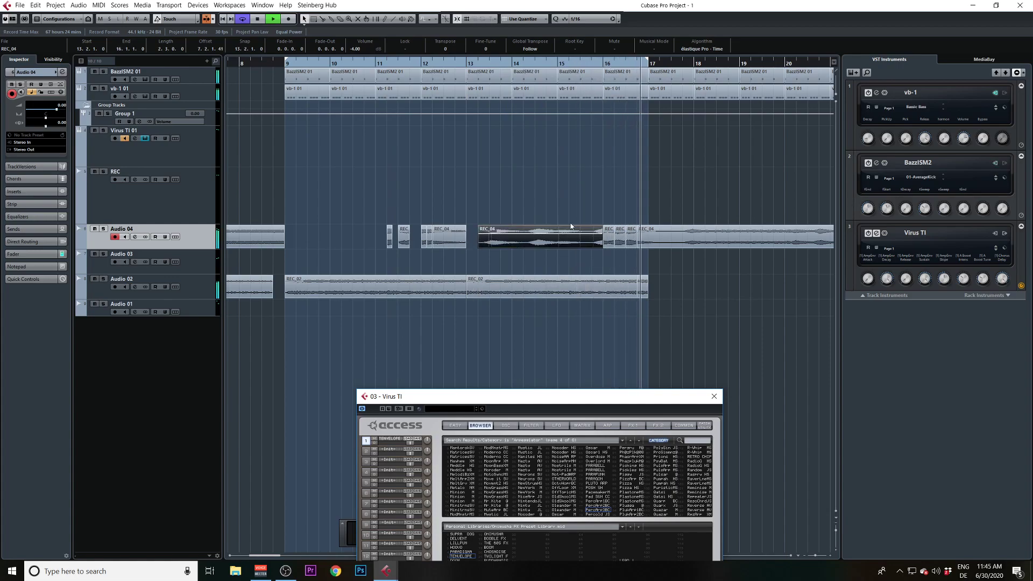
Fill 16.2.1 to 16.4.1 with duplicated short REC_04 slices and delete the part between 16.4.1 and 17.1.1.
{"action": "left_click", "coordinate": [619, 242]}
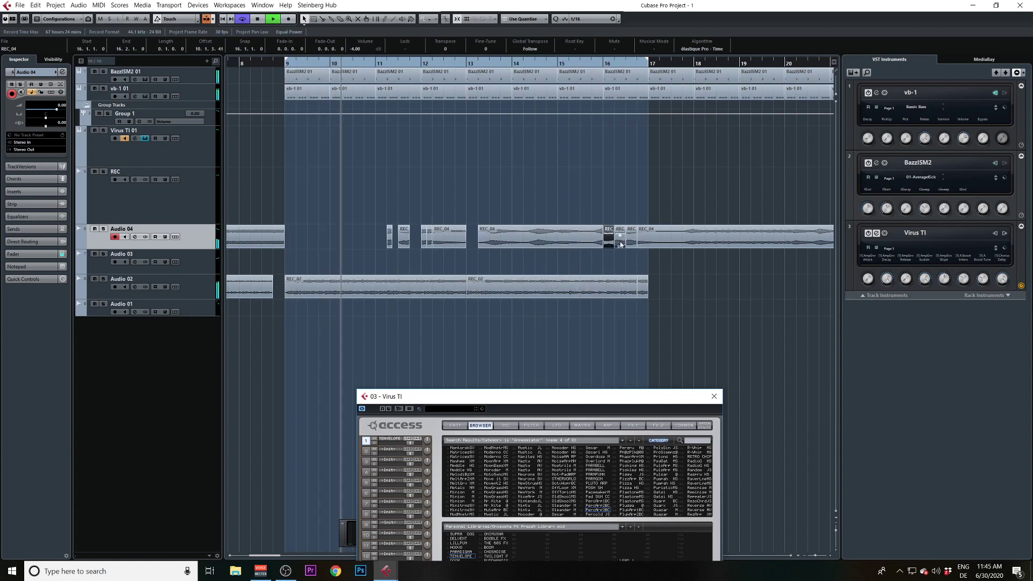
{"action": "mouse_move", "coordinate": [618, 242]}
{"action": "left_mouse_down"}
{"action": "mouse_move", "coordinate": [632, 251]}
{"action": "mouse_move", "coordinate": [611, 242]}
{"action": "mouse_move", "coordinate": [619, 229]}
{"action": "left_mouse_up"}
{"action": "key", "text": "ctrl+d"}
{"action": "key", "text": "ctrl+d"}
{"action": "key", "text": "ctrl+d"}
{"action": "left_click", "coordinate": [642, 238]}
{"action": "key", "text": "Delete"}
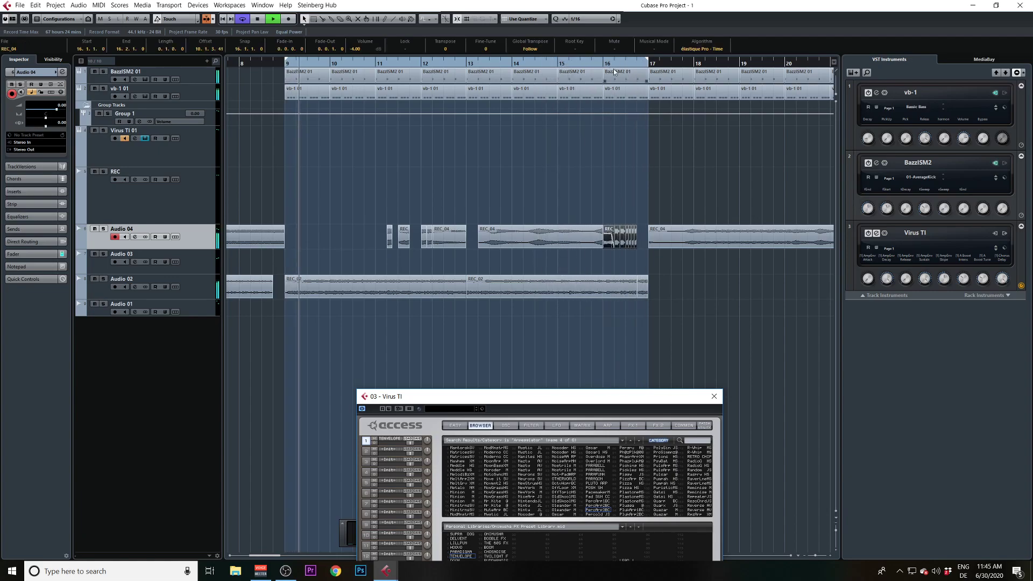
Split REC_02 on Audio 02 at 12.2.1 and 12.3.1, delete the rest up to bar 13 and duplicate the 12.2.1 slice once.
{"action": "left_click_drag", "start_coordinate": [614, 65], "coordinate": [607, 70]}
{"action": "left_click_drag", "start_coordinate": [276, 62], "coordinate": [310, 64]}
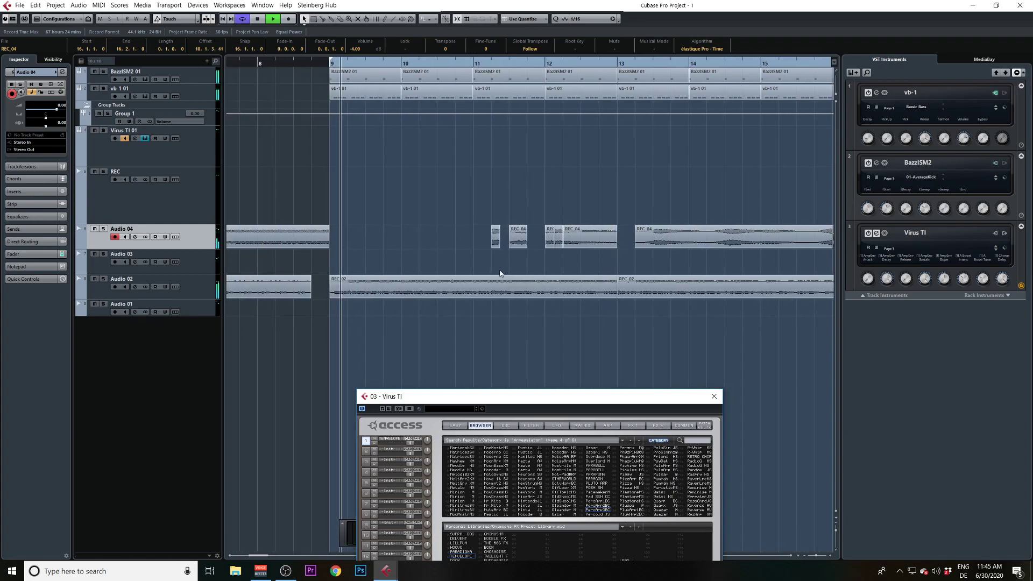
{"action": "left_click", "coordinate": [565, 293], "text": "alt"}
{"action": "left_click", "coordinate": [581, 293], "text": "alt"}
{"action": "left_click", "coordinate": [591, 293]}
{"action": "key", "text": "Delete"}
{"action": "left_click", "coordinate": [574, 293]}
{"action": "key", "text": "ctrl+d"}
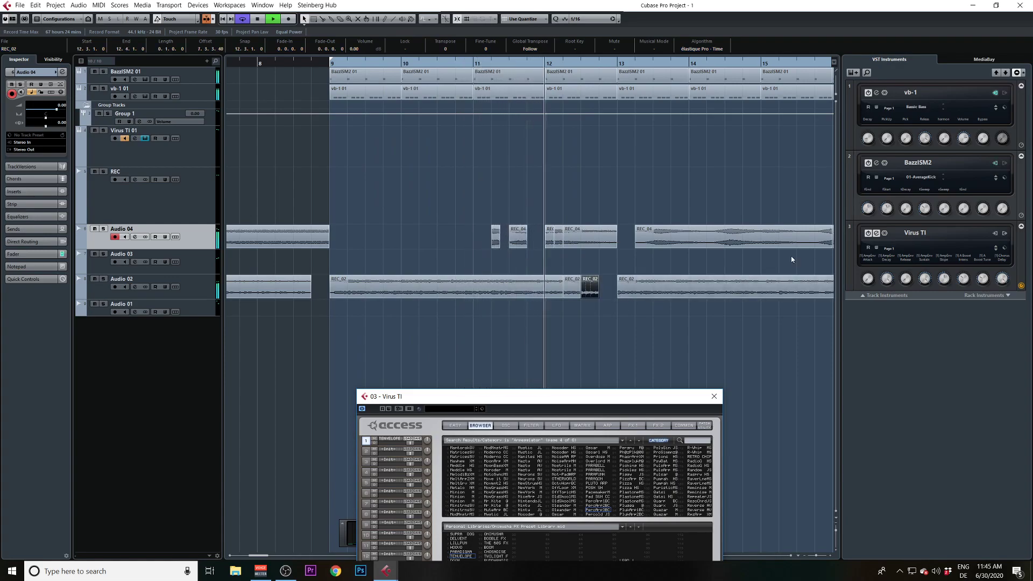
Split REC_02 at 14.4.1, 14.4.3 and 15.1.1, and replace the 14.4.3 slice with a duplicate of the one before it.
{"action": "scroll", "coordinate": [753, 260], "scroll_direction": "right", "scroll_amount": 3}
{"action": "left_click", "coordinate": [573, 291]}
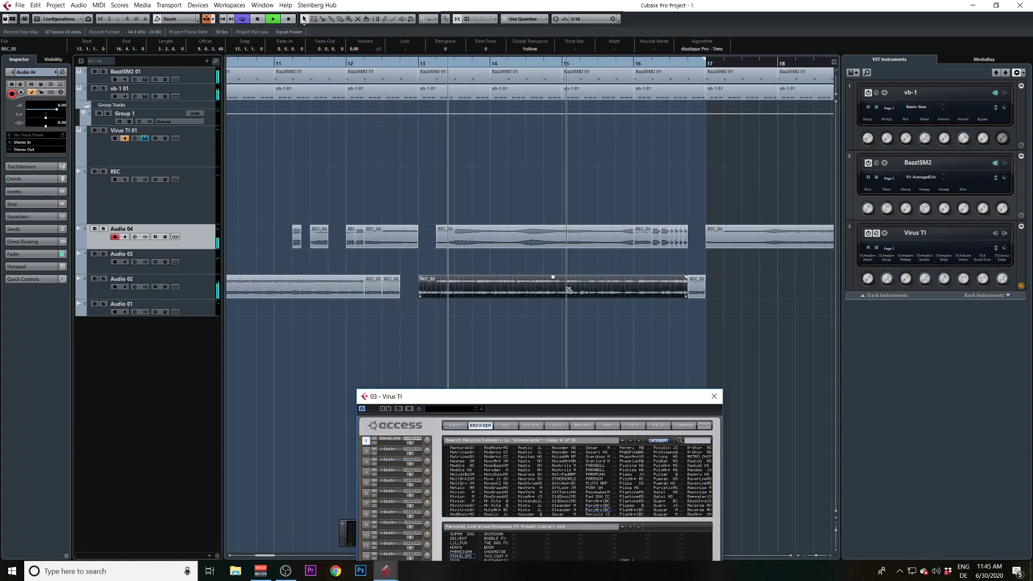
{"action": "left_click", "coordinate": [563, 291], "text": "alt"}
{"action": "left_click", "coordinate": [545, 292], "text": "alt"}
{"action": "left_click", "coordinate": [555, 293], "text": "alt"}
{"action": "key", "text": "Delete"}
{"action": "left_click", "coordinate": [549, 291]}
{"action": "key", "text": "ctrl+d"}
Chop REC_02 on Audio 02 into short slices between 16.2.1 and 16.4.1, and split it at 15.4.1 and 16.1.1.
{"action": "scroll", "coordinate": [705, 290], "scroll_direction": "right", "scroll_amount": 2}
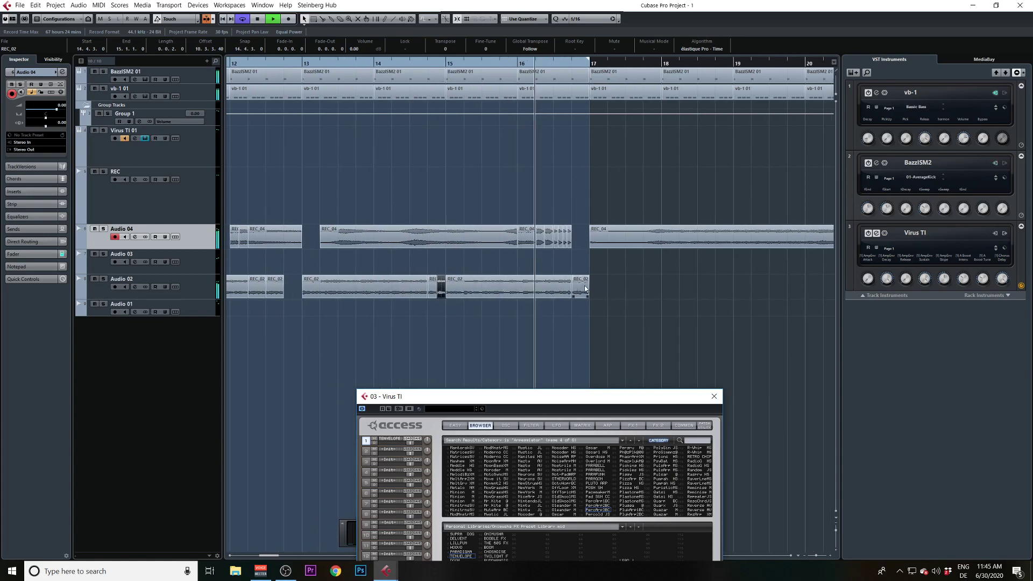
{"action": "left_click", "coordinate": [558, 294]}
{"action": "left_click", "coordinate": [559, 291], "text": "alt"}
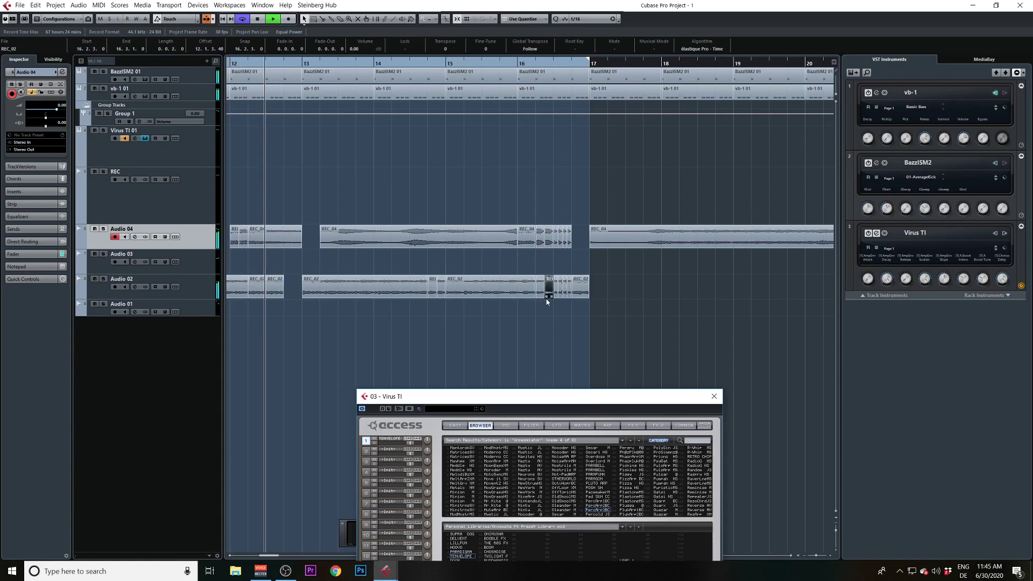
{"action": "left_click", "coordinate": [522, 292]}
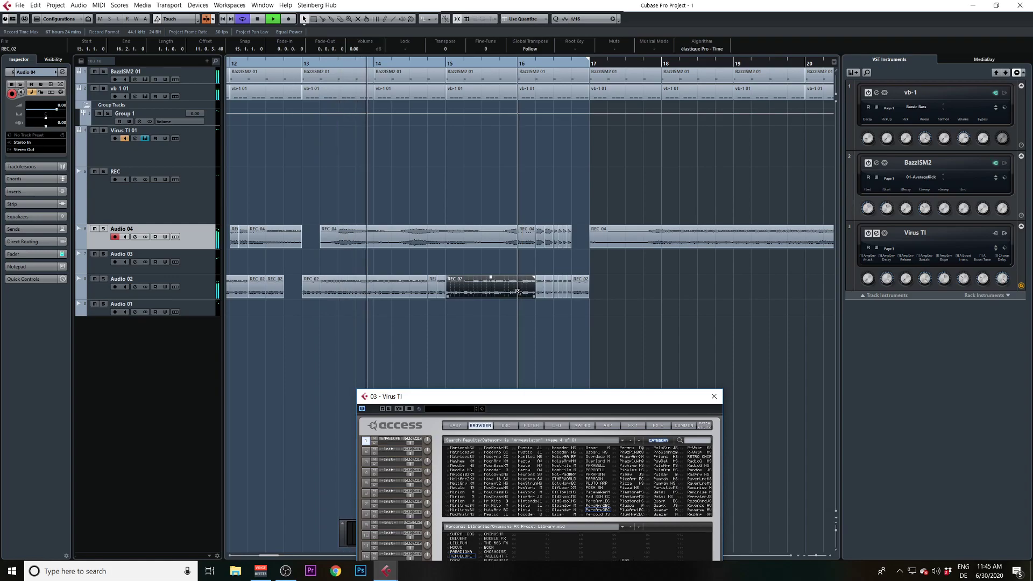
{"action": "left_click", "coordinate": [520, 292], "text": "alt"}
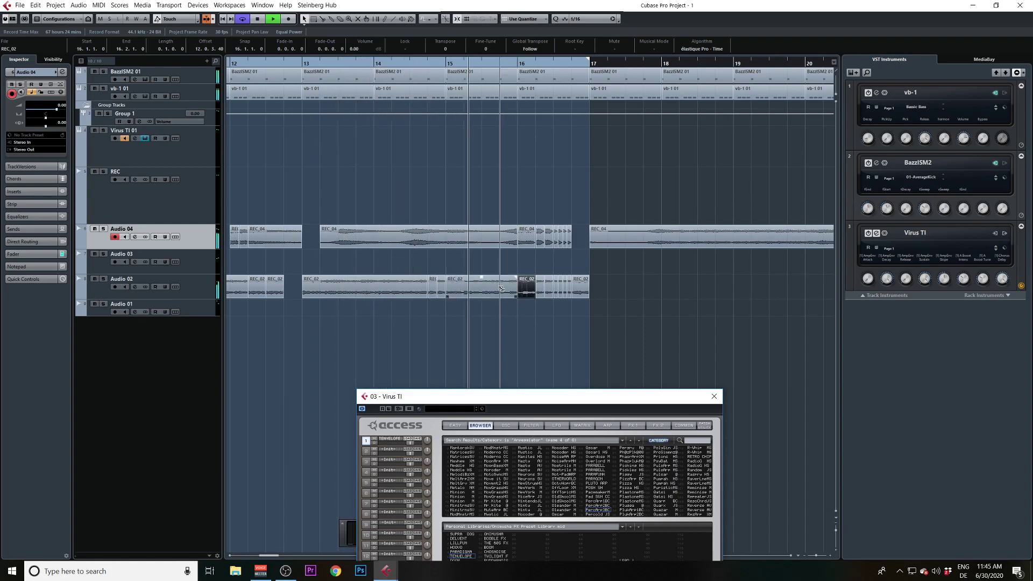
{"action": "left_click", "coordinate": [507, 294], "text": "alt"}
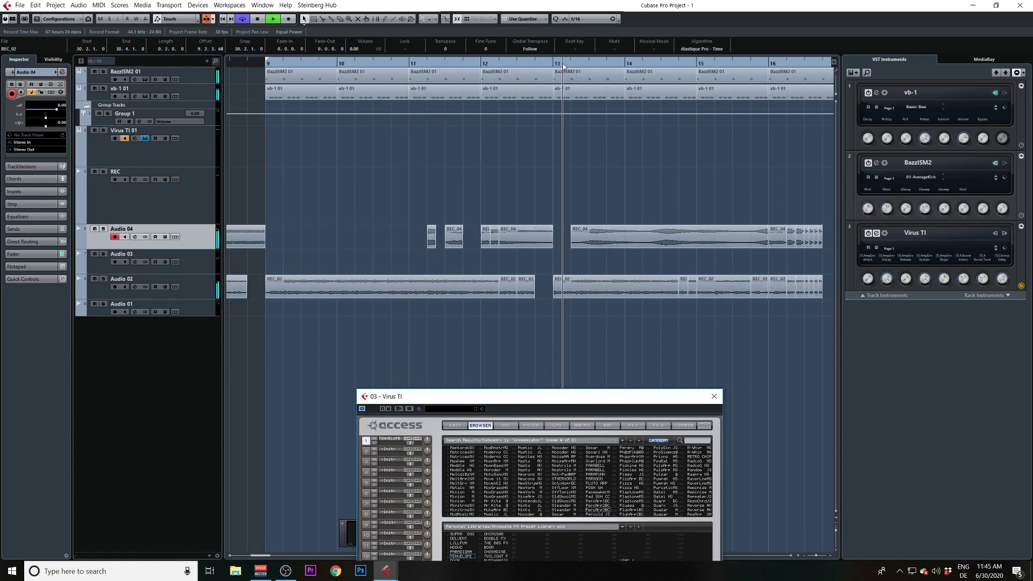
Move the short REC slice on the REC track to 10.2.1 and delete it.
{"action": "key", "text": "g"}
{"action": "key", "text": "g"}
{"action": "key", "text": "g"}
{"action": "key", "text": "g"}
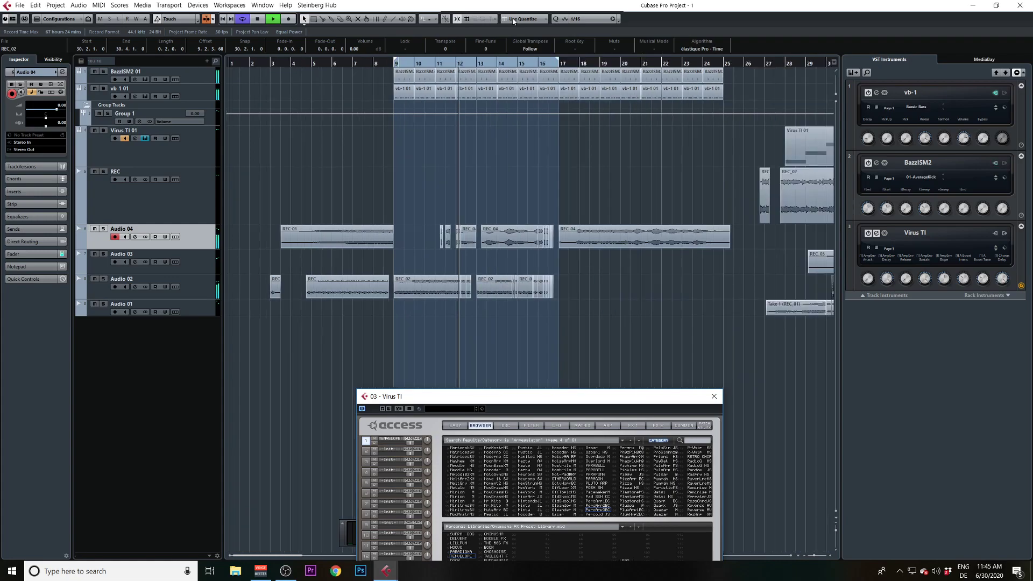
{"action": "key", "text": "h"}
{"action": "left_click_drag", "start_coordinate": [692, 194], "coordinate": [339, 206]}
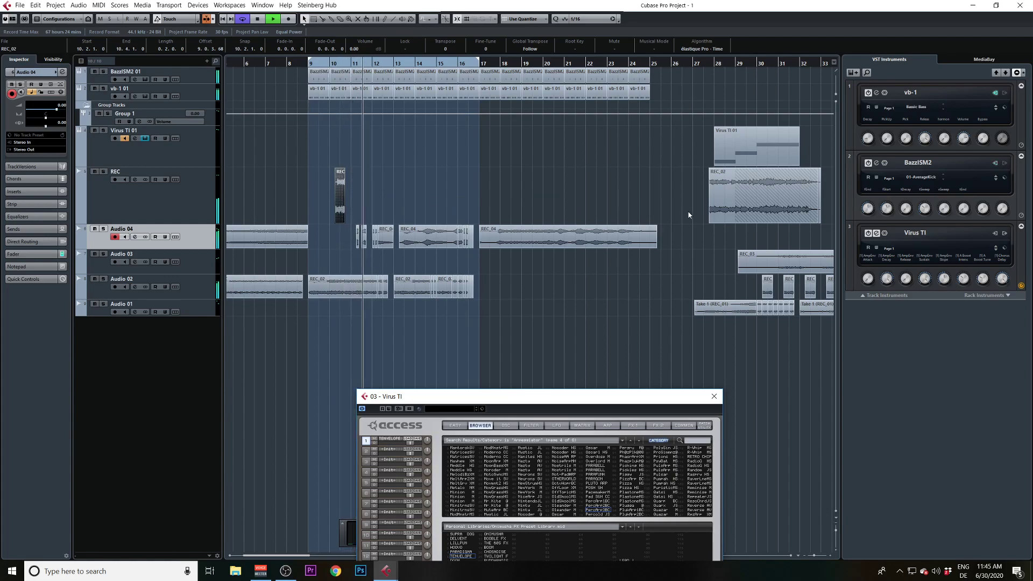
{"action": "key", "text": "Delete"}
Set the snap grid to Bar and extend the loop range to end at bar 25.
{"action": "scroll", "coordinate": [555, 199], "scroll_direction": "right", "scroll_amount": 1}
{"action": "left_click", "coordinate": [478, 242]}
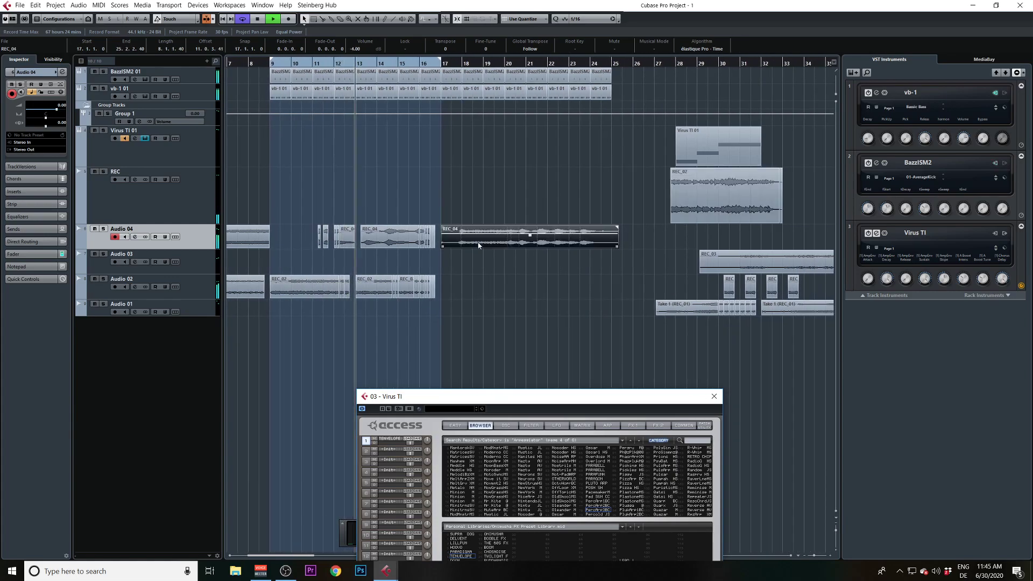
{"action": "left_click", "coordinate": [525, 19]}
{"action": "left_click", "coordinate": [538, 29]}
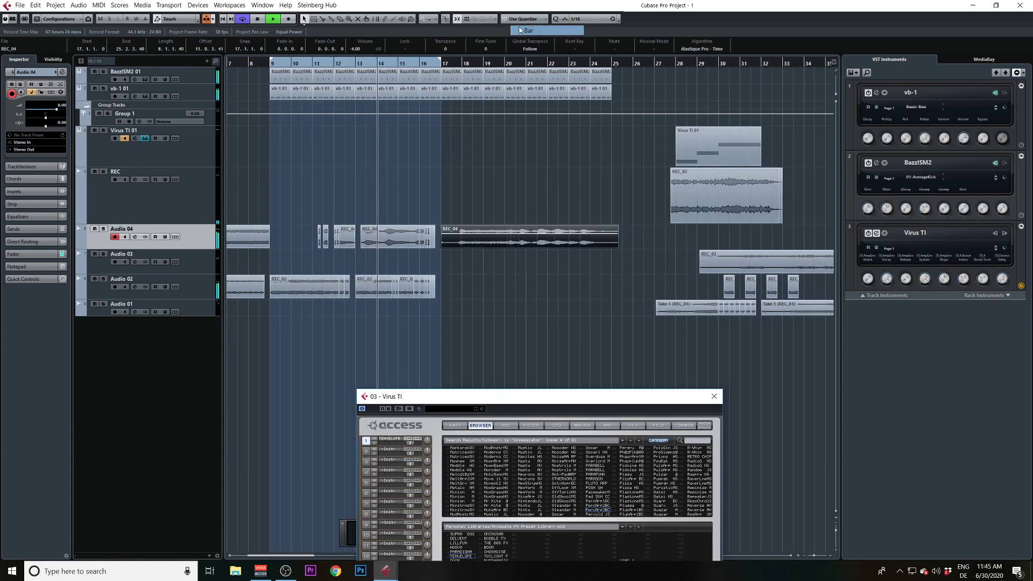
{"action": "left_click", "coordinate": [608, 64], "text": "alt"}
Cut the first bar off the long REC_04 event on Audio 04 and move the remainder to 17.1.1.
{"action": "left_click_drag", "start_coordinate": [465, 246], "coordinate": [442, 245]}
{"action": "left_click", "coordinate": [442, 245], "text": "alt"}
{"action": "left_click", "coordinate": [436, 246]}
{"action": "key", "text": "alt+x"}
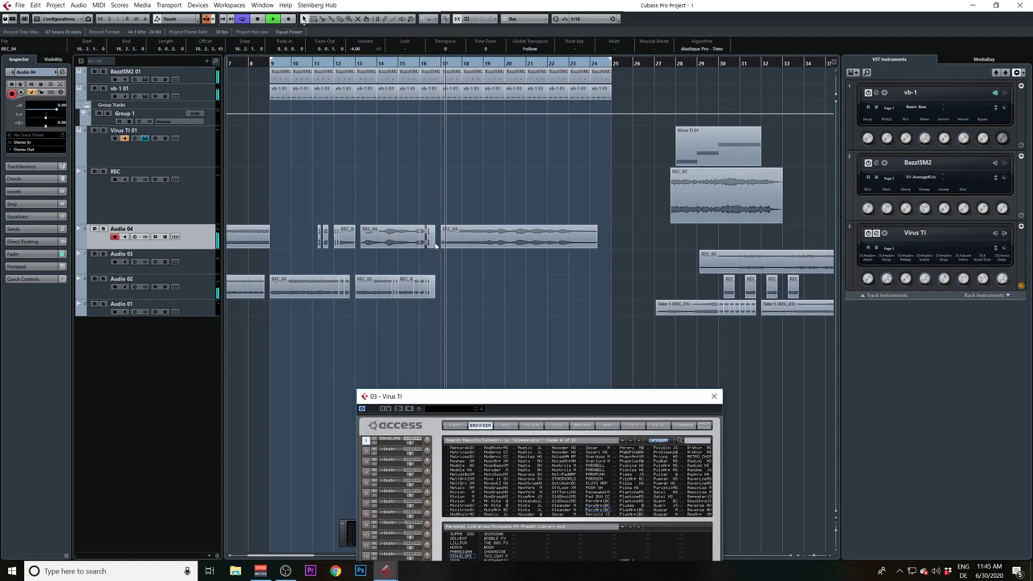
Split the long REC_04 event on Audio 04 at bar 19 and move its first two bars to 9.1.1.
{"action": "left_click_drag", "start_coordinate": [440, 76], "coordinate": [443, 86]}
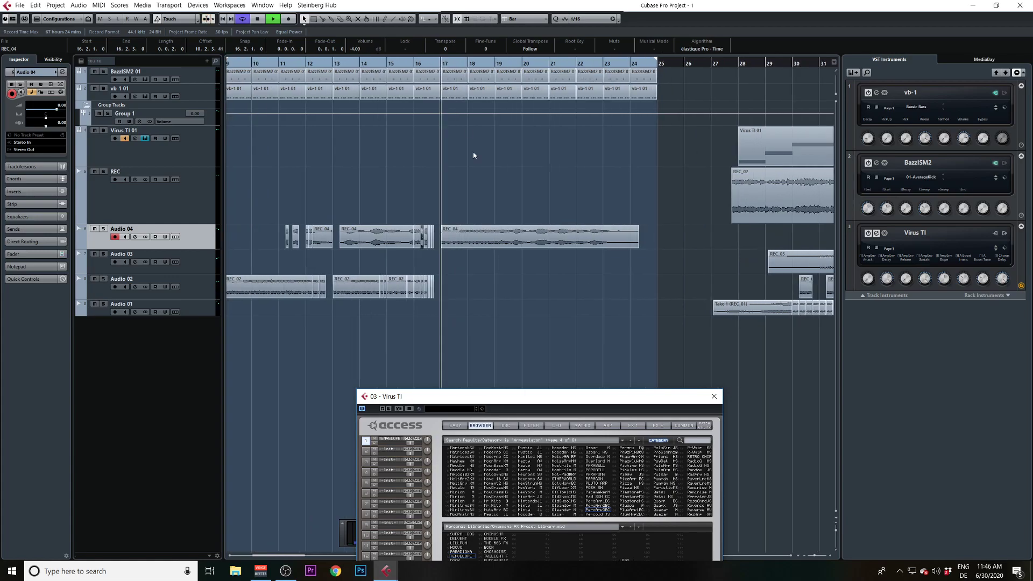
{"action": "left_click", "coordinate": [495, 245], "text": "alt"}
{"action": "left_click_drag", "start_coordinate": [479, 245], "coordinate": [325, 229]}
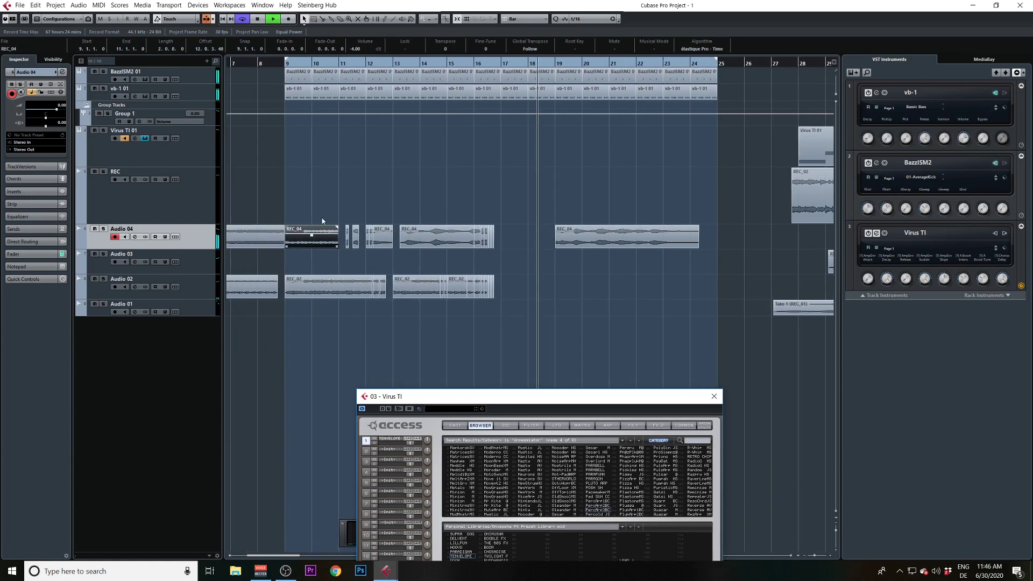
Set the grid to Use Quantize and cut REC_04 between bars 9 and 11 at 9.4.1, 10.1.1, 10.2.1, 10.4.1 and 10.4.3.
{"action": "left_click_drag", "start_coordinate": [286, 64], "coordinate": [283, 110]}
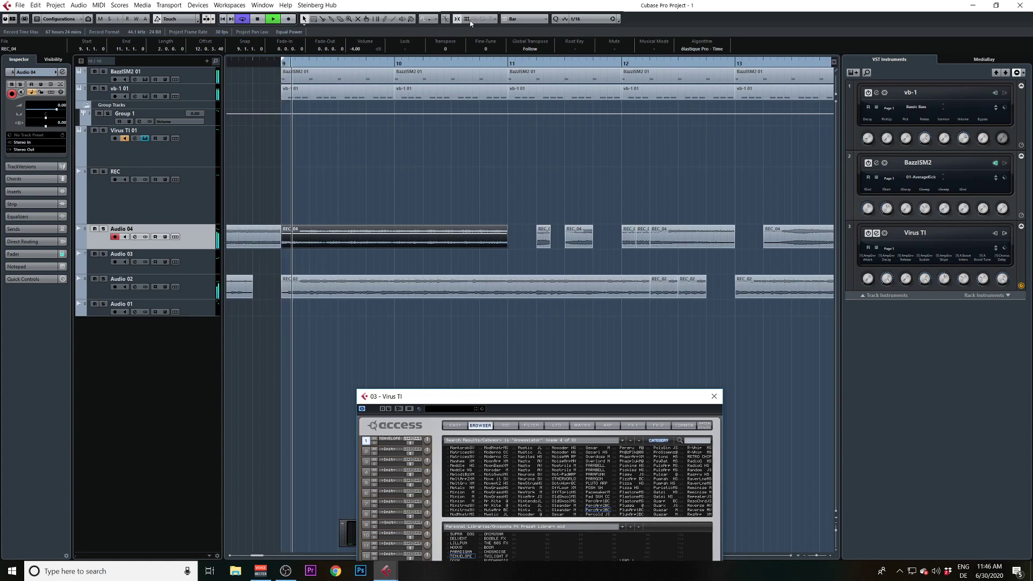
{"action": "left_click", "coordinate": [523, 19]}
{"action": "left_click", "coordinate": [527, 49]}
{"action": "left_click", "coordinate": [481, 240], "text": "alt"}
{"action": "left_click", "coordinate": [494, 240], "text": "alt"}
{"action": "left_click", "coordinate": [473, 246]}
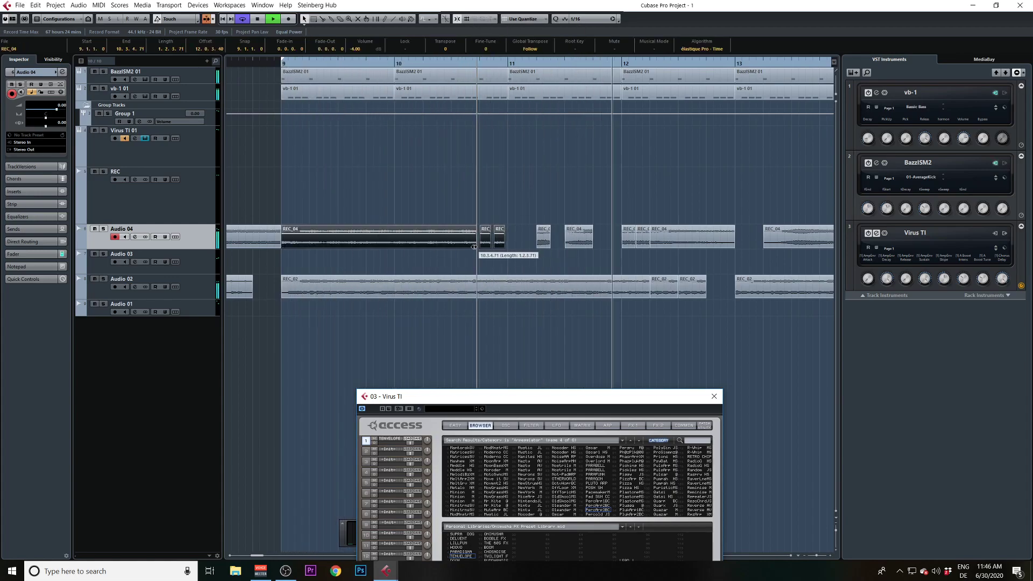
{"action": "left_click_drag", "start_coordinate": [476, 249], "coordinate": [401, 244]}
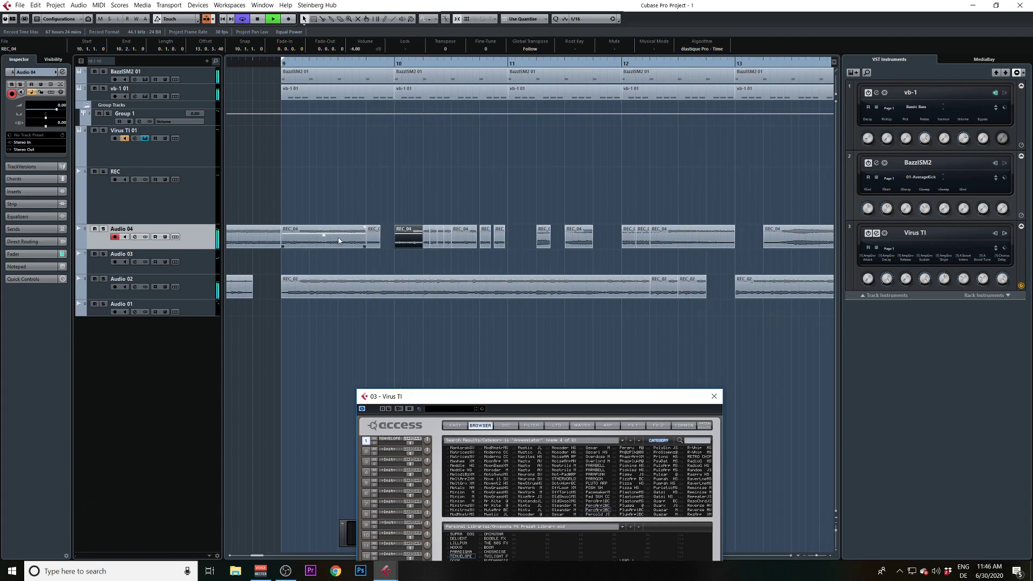
Fill 9.3.1 to 9.4.1 on Audio 04 with repeated 1/16 slices of REC_04.
{"action": "left_click_drag", "start_coordinate": [347, 242], "coordinate": [341, 244]}
{"action": "key", "text": "ctrl+d"}
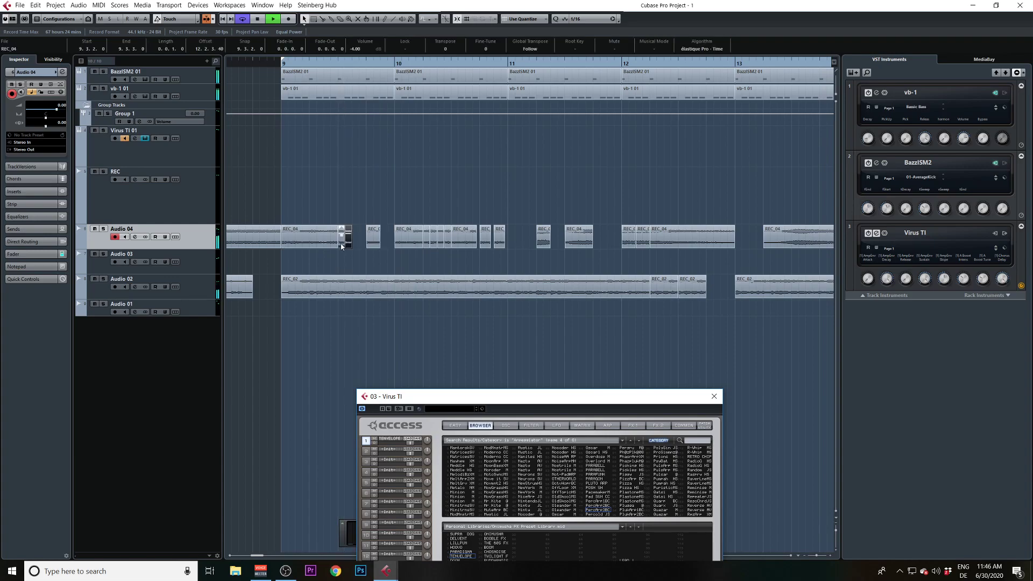
{"action": "left_click", "coordinate": [281, 65]}
{"action": "left_click", "coordinate": [364, 240]}
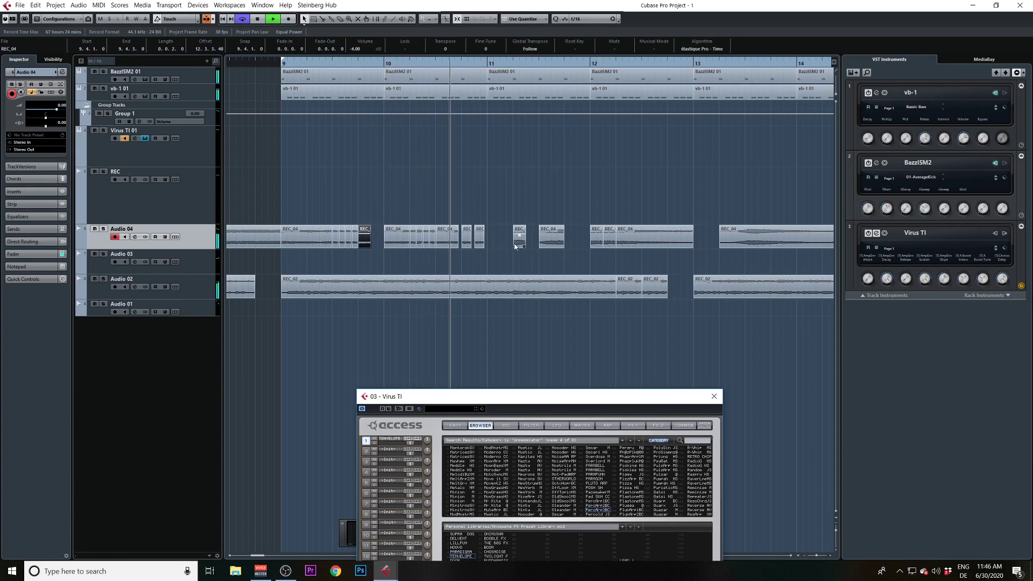
Process the short REC_04 slices at 11.3.1 and 11.2.1 on Audio 04 as separate new versions.
{"action": "left_click", "coordinate": [552, 235]}
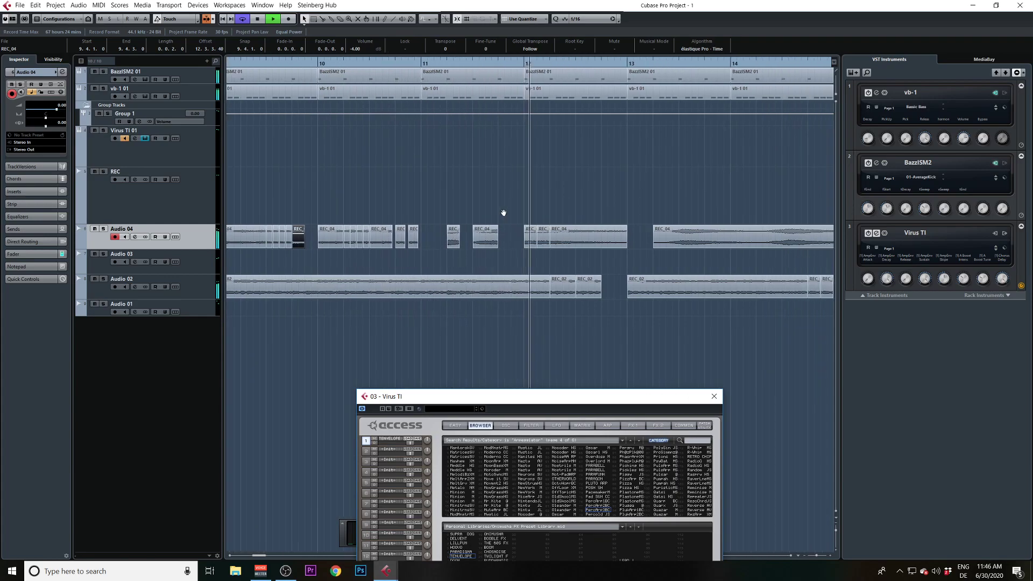
{"action": "left_click", "coordinate": [463, 248]}
{"action": "left_click", "coordinate": [423, 244]}
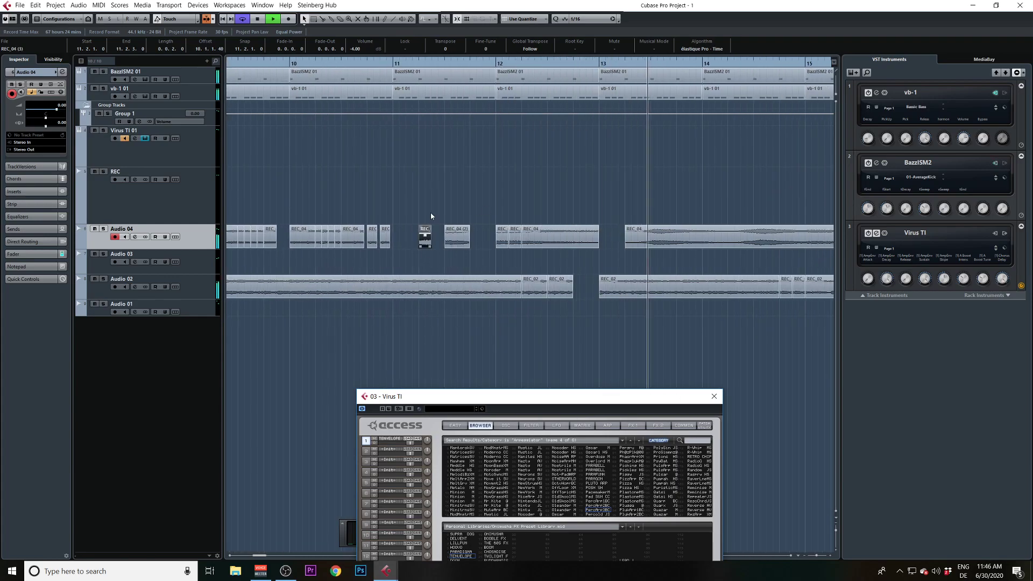
{"action": "left_click", "coordinate": [417, 67]}
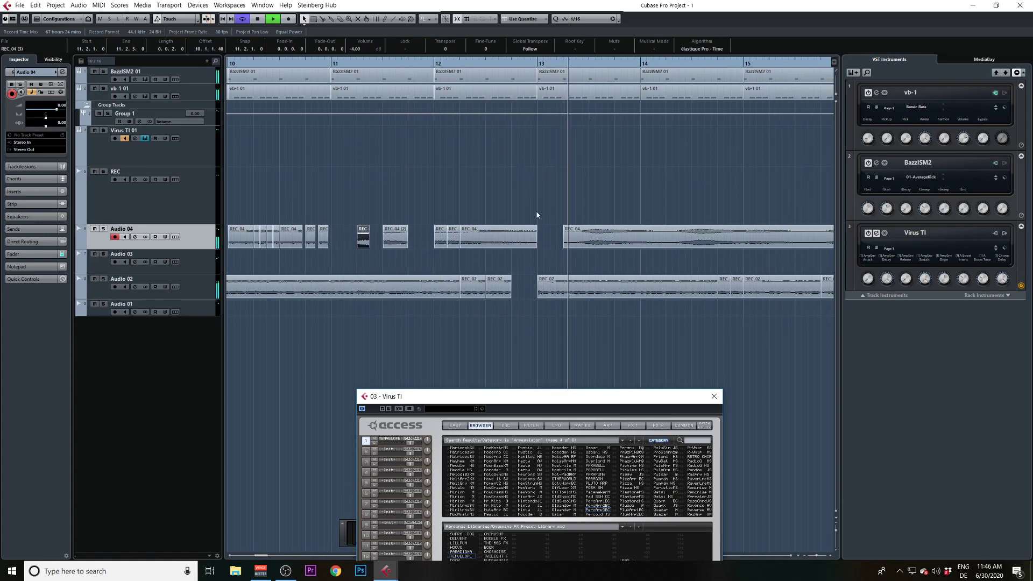
Split REC_02 on Audio 02 at 13.3.3 and 14.2.1, and replace the slice between them with a duplicate of the one before it.
{"action": "left_click", "coordinate": [505, 246]}
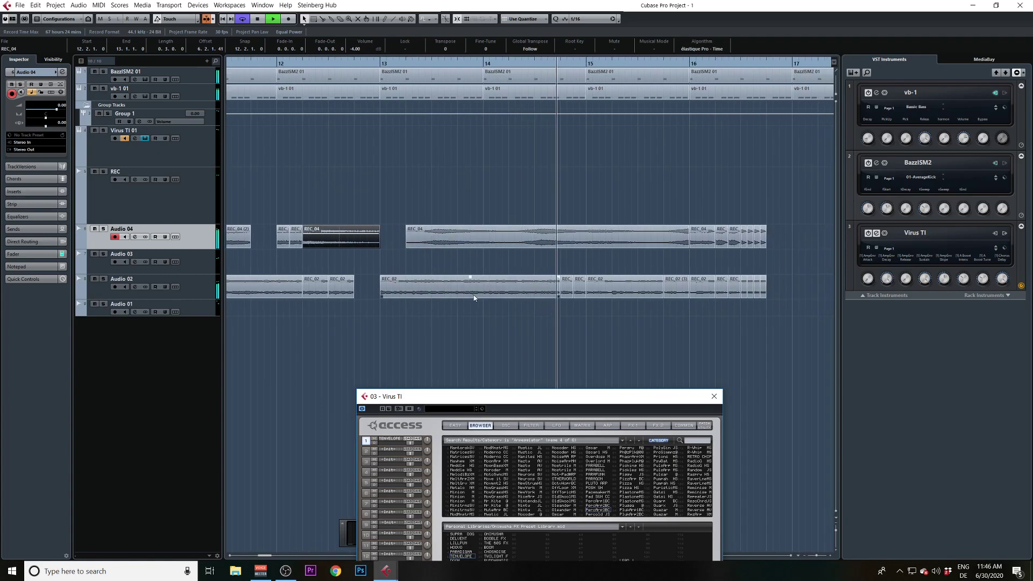
{"action": "left_click", "coordinate": [445, 291], "text": "alt"}
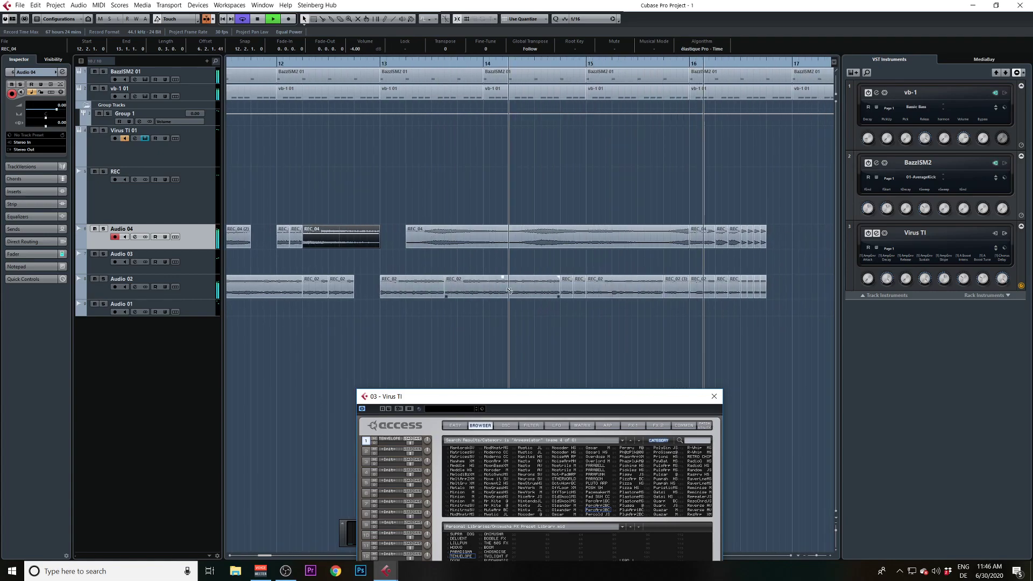
{"action": "left_click", "coordinate": [509, 292], "text": "alt"}
{"action": "left_click", "coordinate": [490, 295]}
{"action": "key", "text": "Delete"}
{"action": "left_click", "coordinate": [437, 292]}
{"action": "key", "text": "ctrl+d"}
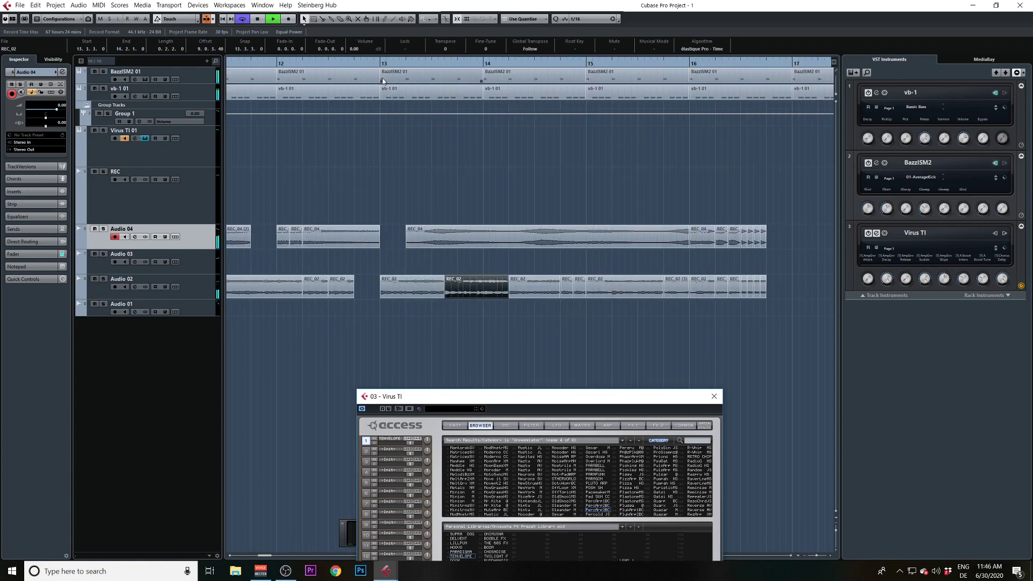
Start the loop range at bar 17 and copy the first REC_02 slice from bar 9 on Audio 02 to 17.1.1.
{"action": "left_click_drag", "start_coordinate": [383, 65], "coordinate": [392, 46]}
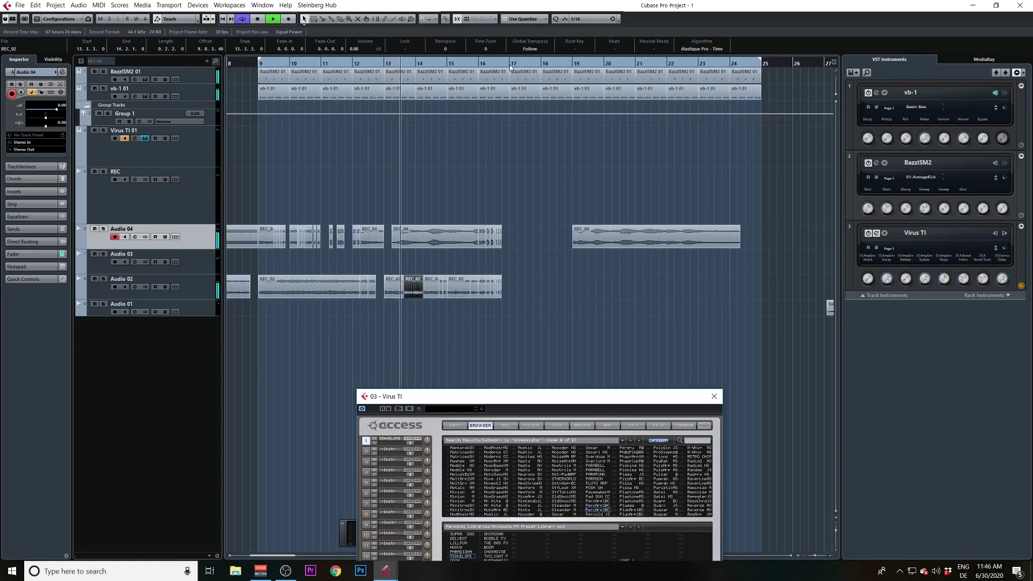
{"action": "left_click", "coordinate": [509, 65], "text": "ctrl"}
{"action": "left_click_drag", "start_coordinate": [280, 291], "coordinate": [531, 294]}
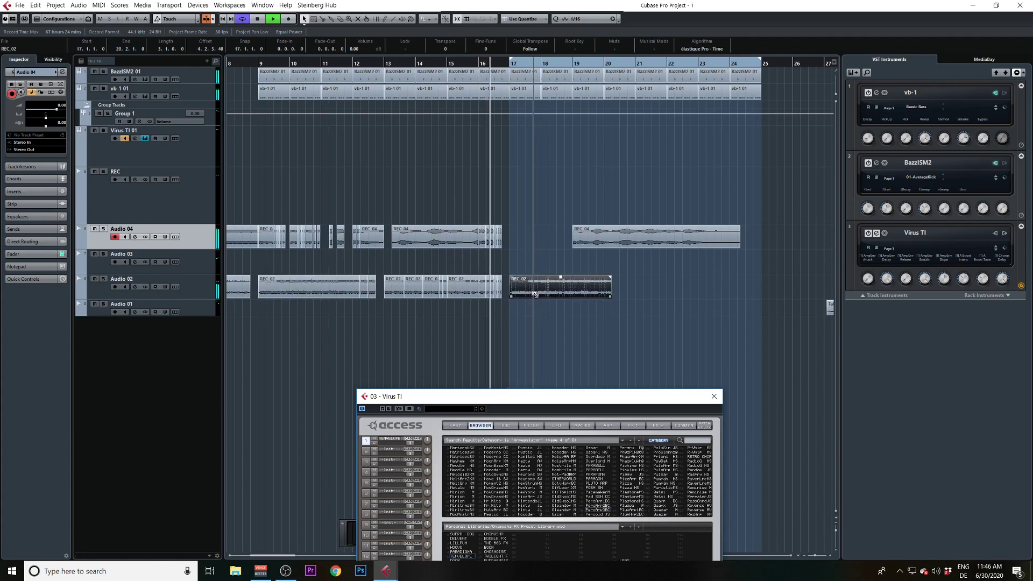
Split the REC_02 copy at 18.1.1, delete everything after the split and duplicate the remaining one-bar slice once.
{"action": "left_click", "coordinate": [544, 290], "text": "alt"}
{"action": "key", "text": "Delete"}
{"action": "left_click", "coordinate": [536, 294]}
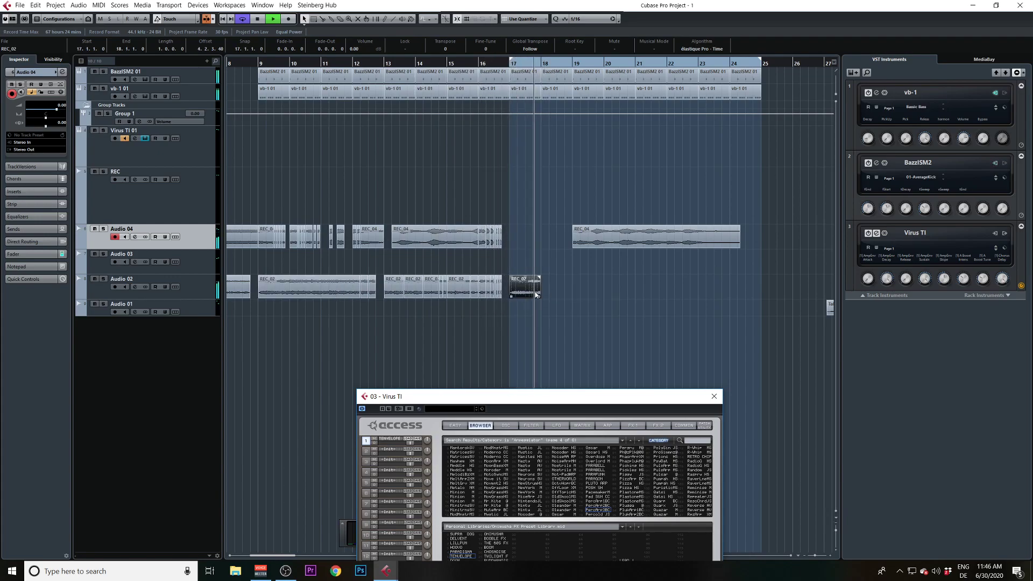
{"action": "key", "text": "ctrl+d"}
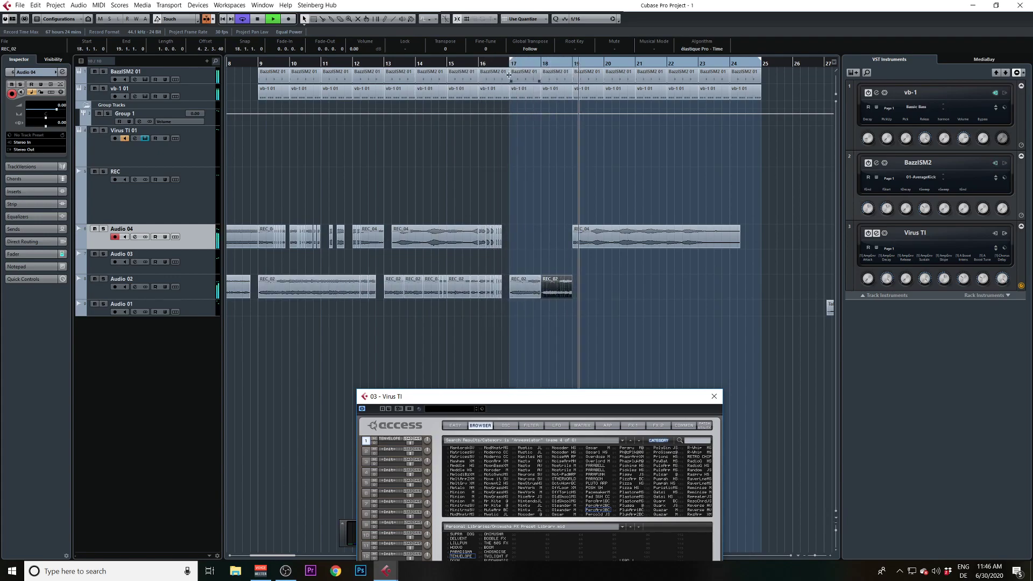
{"action": "left_click_drag", "start_coordinate": [509, 75], "coordinate": [548, 144]}
{"action": "left_click_drag", "start_coordinate": [568, 191], "coordinate": [776, 350]}
{"action": "left_click_drag", "start_coordinate": [517, 295], "coordinate": [507, 300]}
{"action": "key", "text": "ctrl+z"}
{"action": "mouse_move", "coordinate": [504, 66]}
{"action": "left_mouse_down"}
{"action": "mouse_move", "coordinate": [504, 55]}
{"action": "mouse_move", "coordinate": [515, 69]}
{"action": "left_mouse_up"}
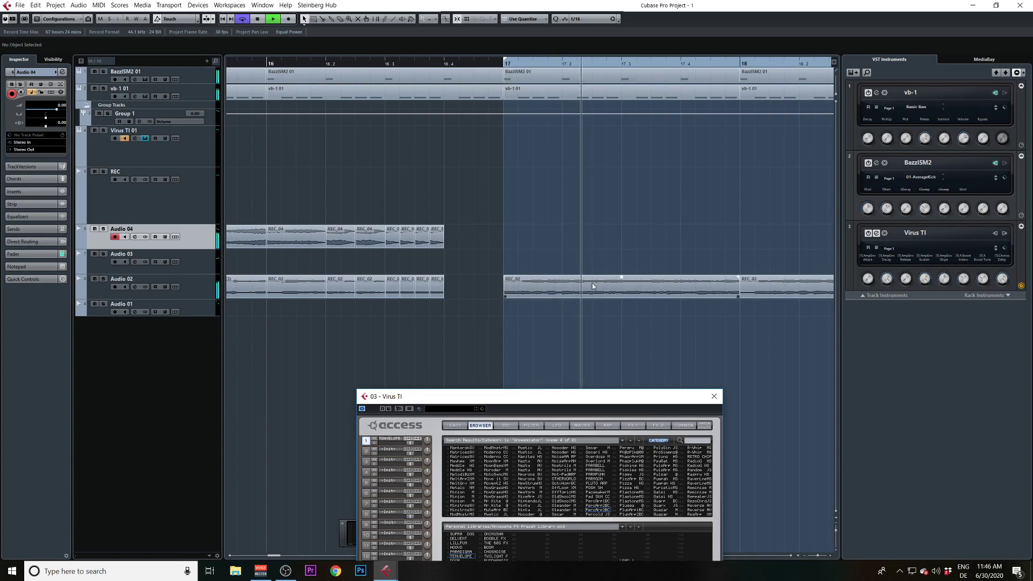
Repeat the one-bar REC_02 slice on Audio 02 to fill the range from bar 17 to bar 25.
{"action": "left_click", "coordinate": [702, 289]}
{"action": "key", "text": "Delete"}
{"action": "key", "text": "F12"}
{"action": "key", "text": "ctrl+z"}
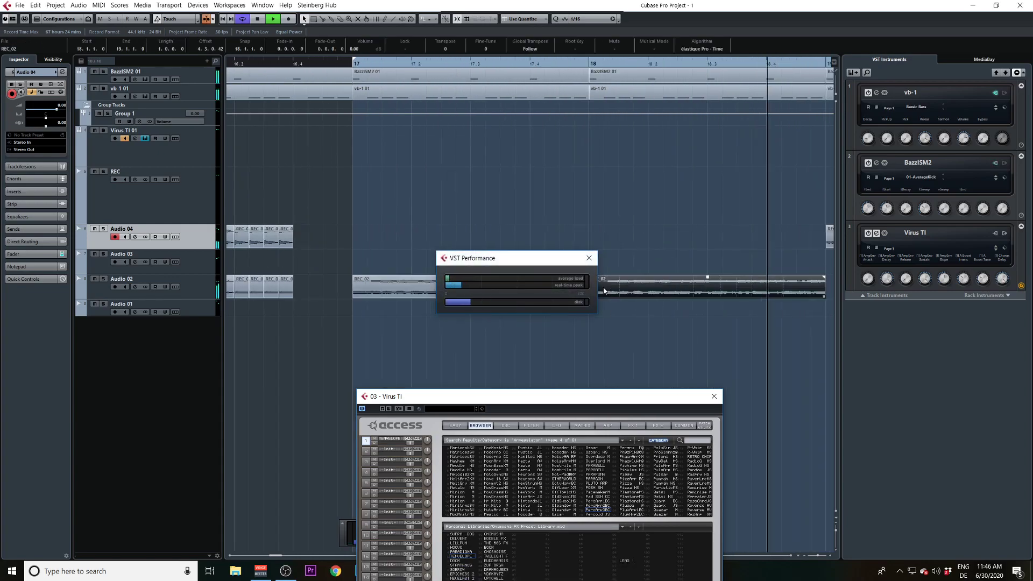
{"action": "key", "text": "F12"}
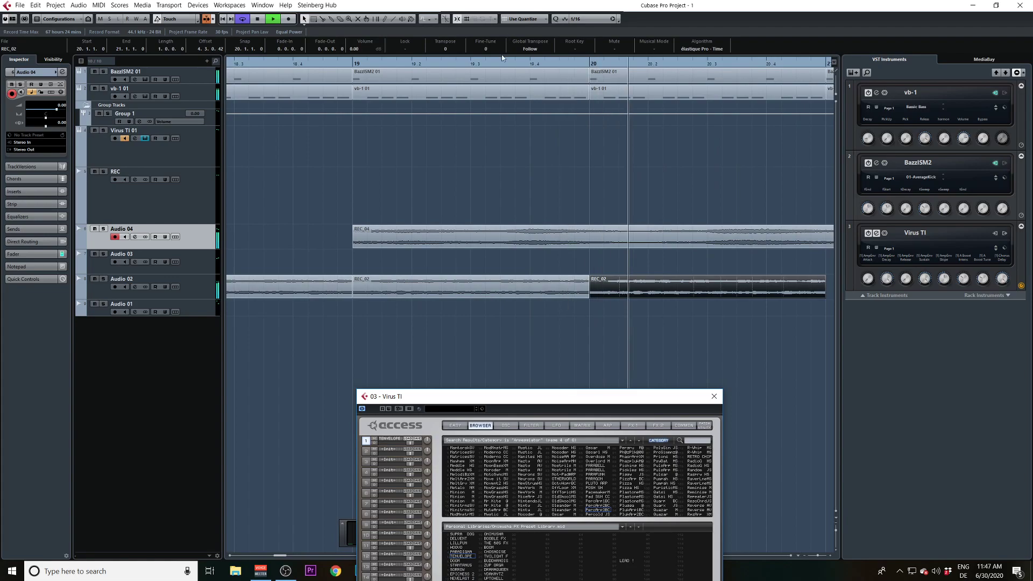
{"action": "left_click_drag", "start_coordinate": [502, 56], "coordinate": [500, 37]}
Bounce the repeated REC_02 slices from bar 17 to 25 into one replacement event and pitch-shift it with a rising envelope, range 12 semitones.
{"action": "left_click_drag", "start_coordinate": [662, 280], "coordinate": [453, 286]}
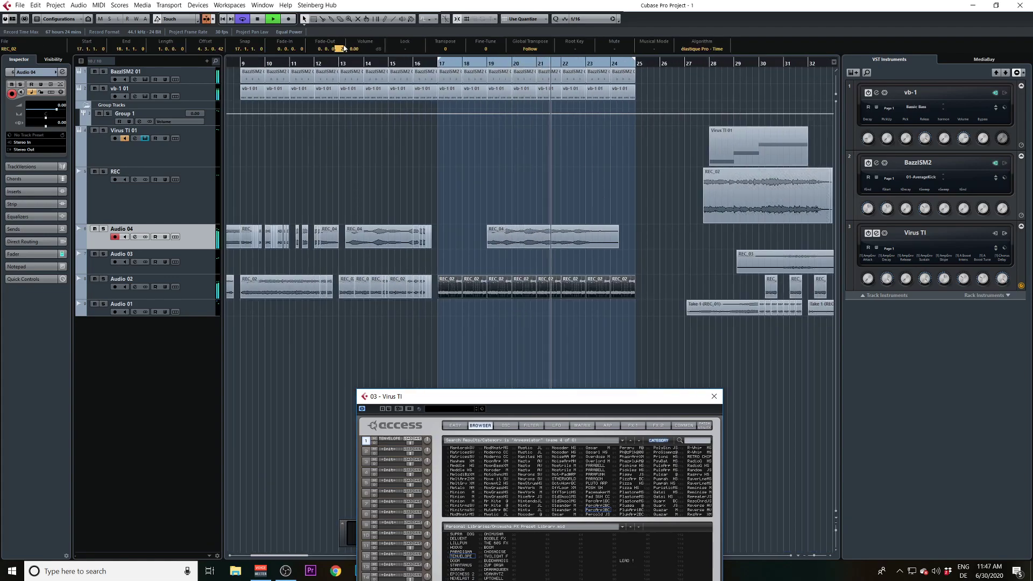
{"action": "key", "text": "alt+b"}
{"action": "key", "text": "Return"}
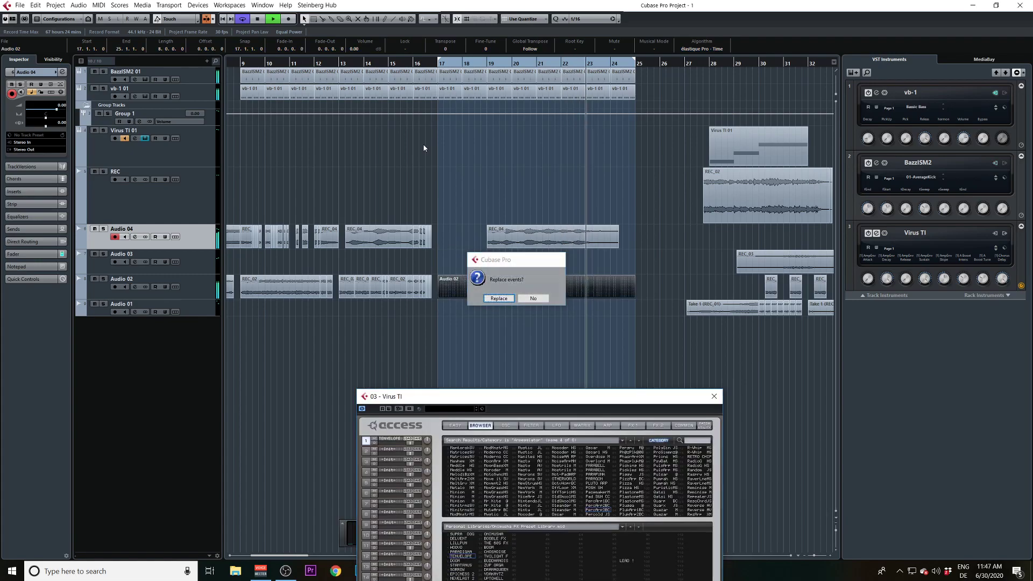
{"action": "key", "text": "alt+p"}
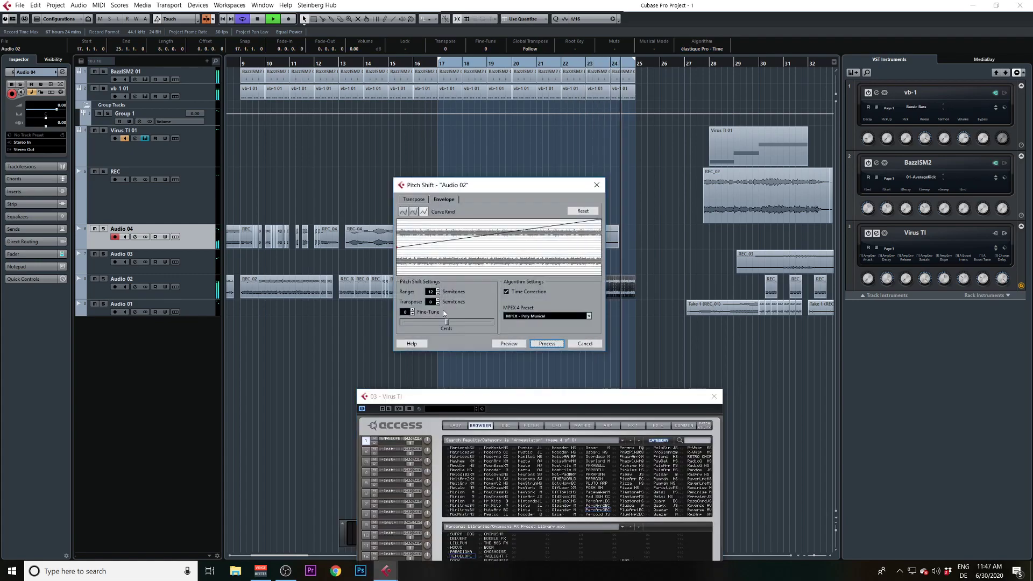
{"action": "left_click", "coordinate": [544, 344]}
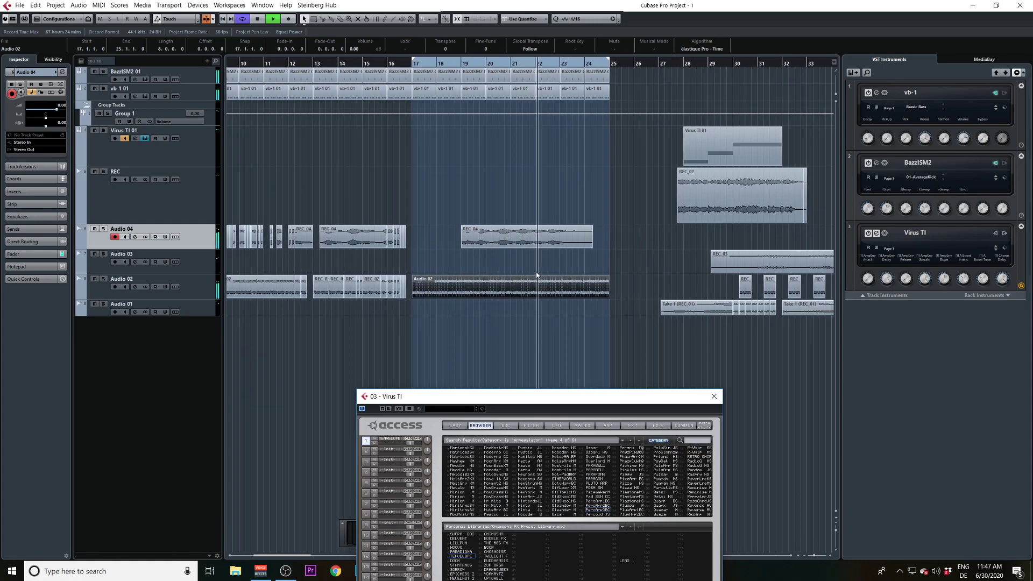
Copy the bounced Audio 02 event from bar 17 to 25.1.1.
{"action": "left_click_drag", "start_coordinate": [469, 291], "coordinate": [664, 288]}
{"action": "key", "text": "ctrl+z"}
{"action": "key", "text": "ctrl+z"}
{"action": "key", "text": "ctrl+shift+z"}
{"action": "key", "text": "ctrl+shift+z"}
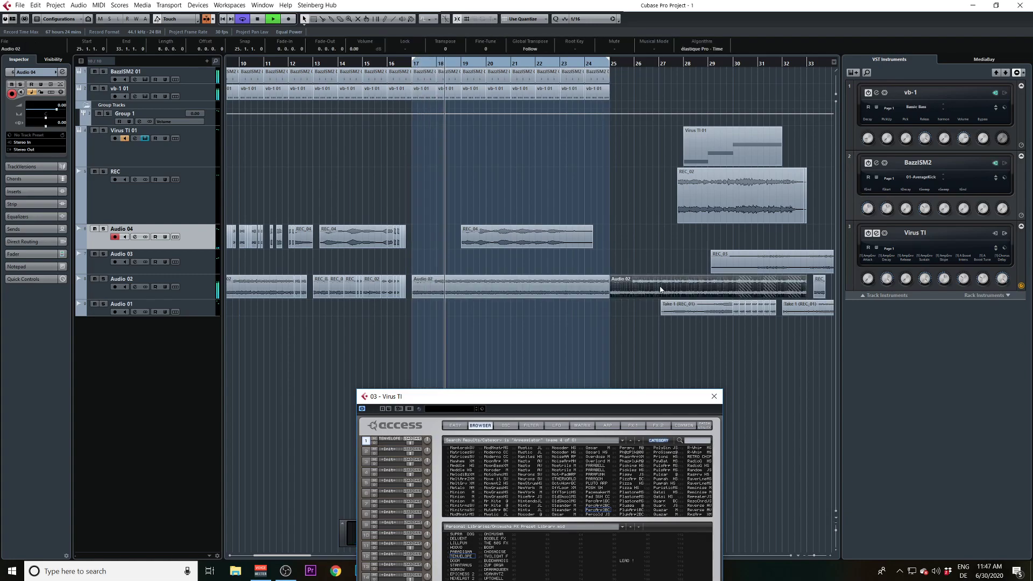
Pitch-shift the Audio 02 event at bar 17 as a new version, using the rising envelope with a 12-semitone range.
{"action": "left_click", "coordinate": [530, 295]}
{"action": "key", "text": "ctrl+p"}
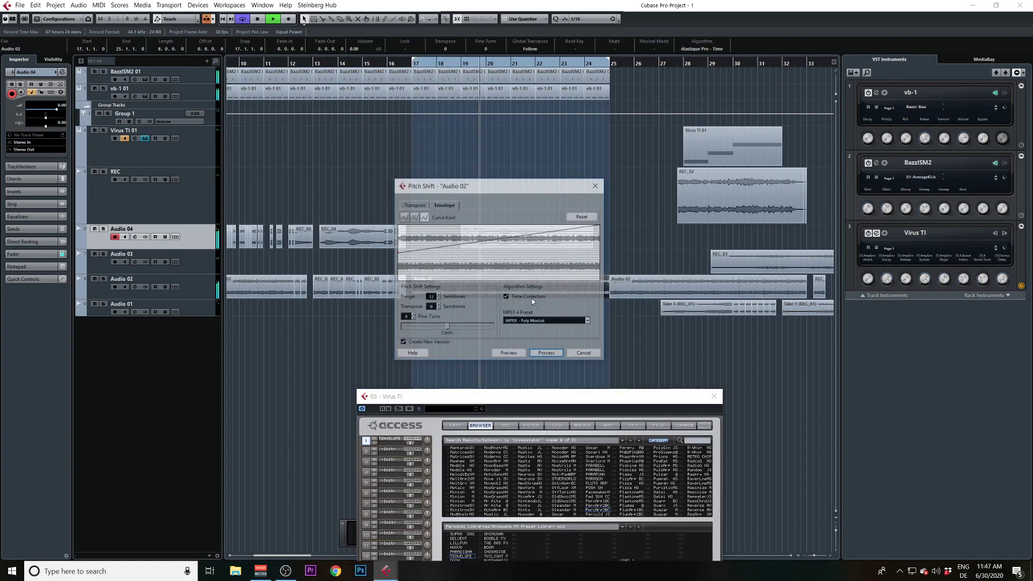
{"action": "key", "text": "Return"}
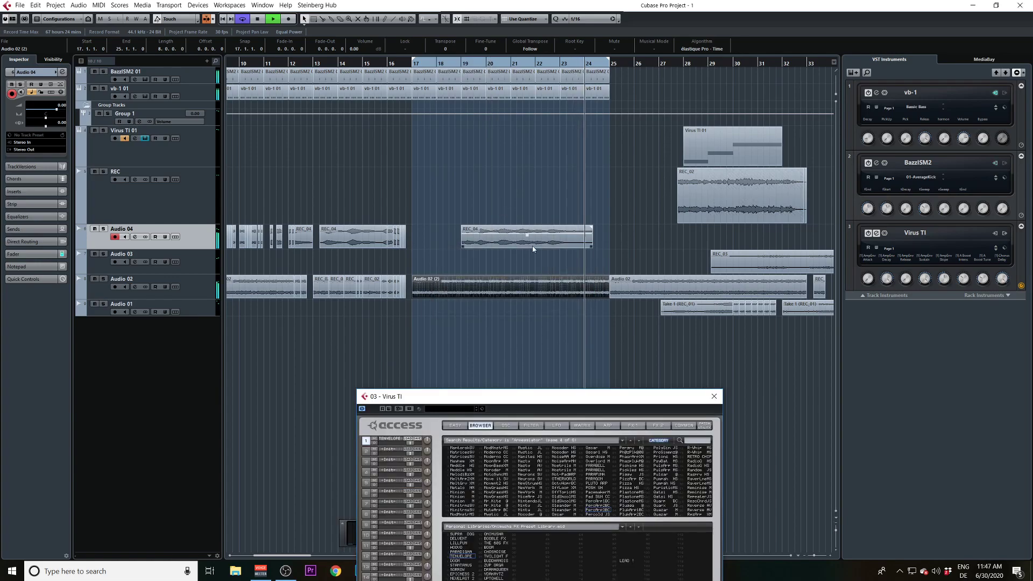
Move the long REC_04 event on Audio 04 from bar 19 to 17.1.1.
{"action": "left_click_drag", "start_coordinate": [564, 223], "coordinate": [514, 224]}
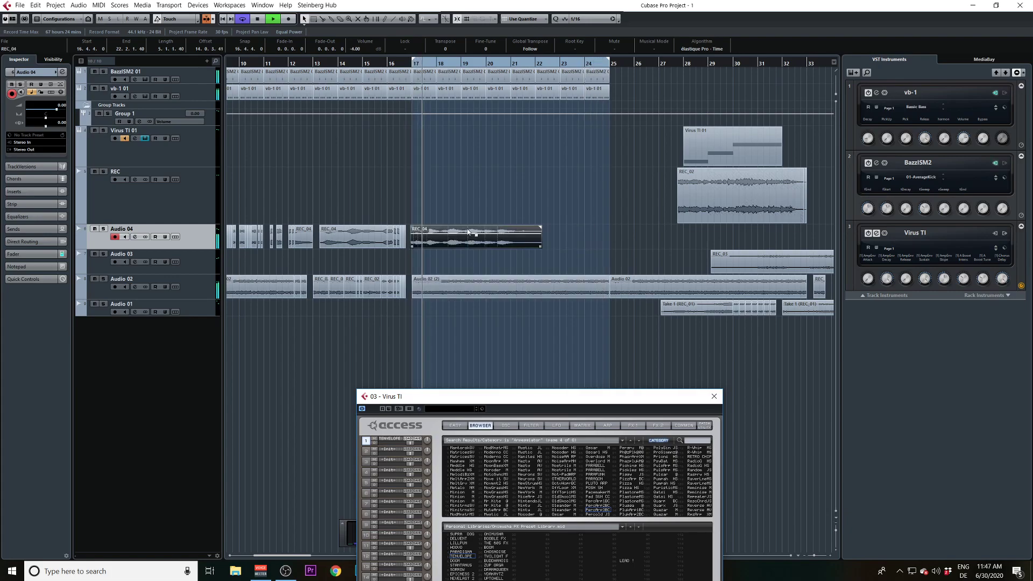
{"action": "left_click_drag", "start_coordinate": [411, 88], "coordinate": [410, 135]}
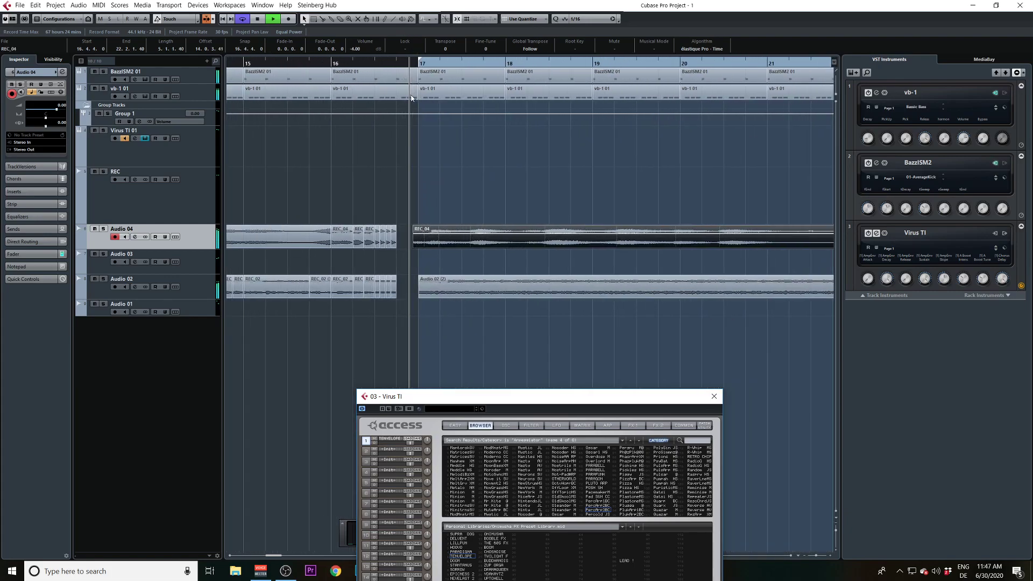
{"action": "mouse_move", "coordinate": [480, 241]}
{"action": "left_mouse_down"}
{"action": "mouse_move", "coordinate": [491, 244]}
{"action": "mouse_move", "coordinate": [481, 247]}
{"action": "left_mouse_up"}
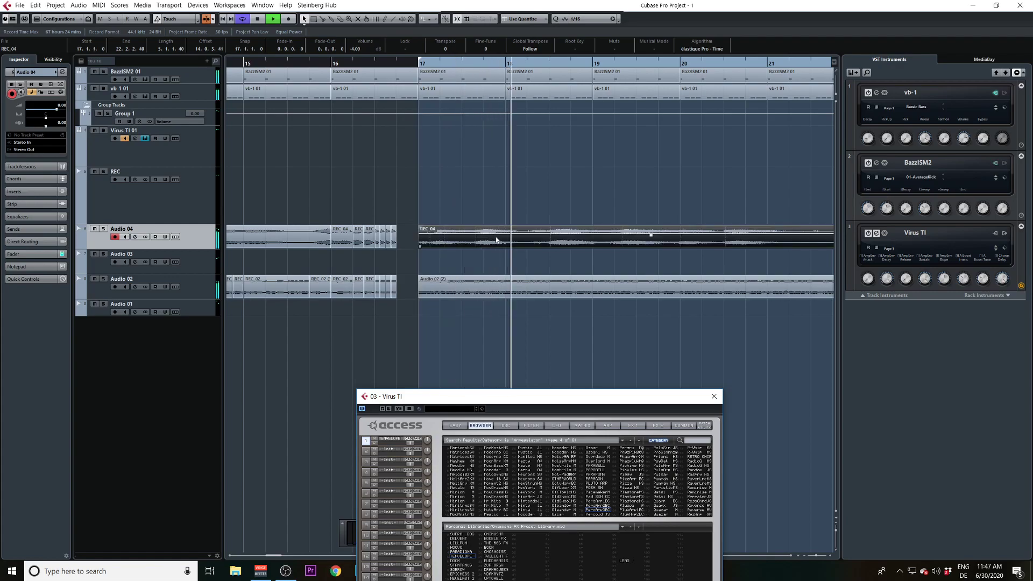
Split REC_04 at 17.4.1 and 17.4.3, move the remainder to 18.1.1 and repeat the short 17.4.1 slice in the gap.
{"action": "left_click", "coordinate": [485, 242], "text": "alt"}
{"action": "left_click", "coordinate": [495, 245], "text": "alt"}
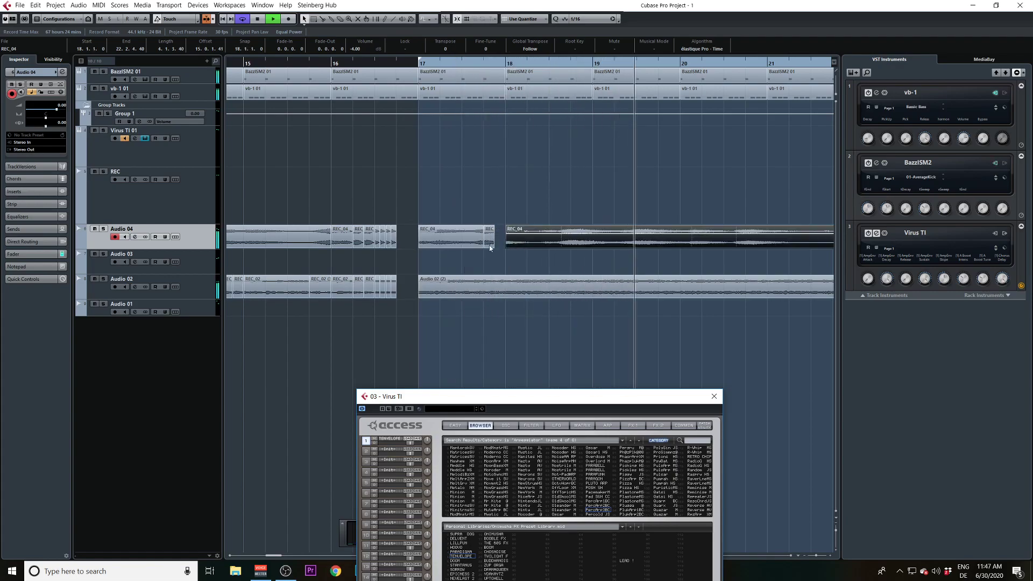
{"action": "left_click", "coordinate": [507, 245], "text": "alt"}
Split REC_04 on Audio 04 at 18.4.1 and move the remainder to 19.1.1.
{"action": "left_click", "coordinate": [571, 245], "text": "alt"}
{"action": "left_click_drag", "start_coordinate": [580, 245], "coordinate": [601, 247]}
{"action": "left_click", "coordinate": [533, 64]}
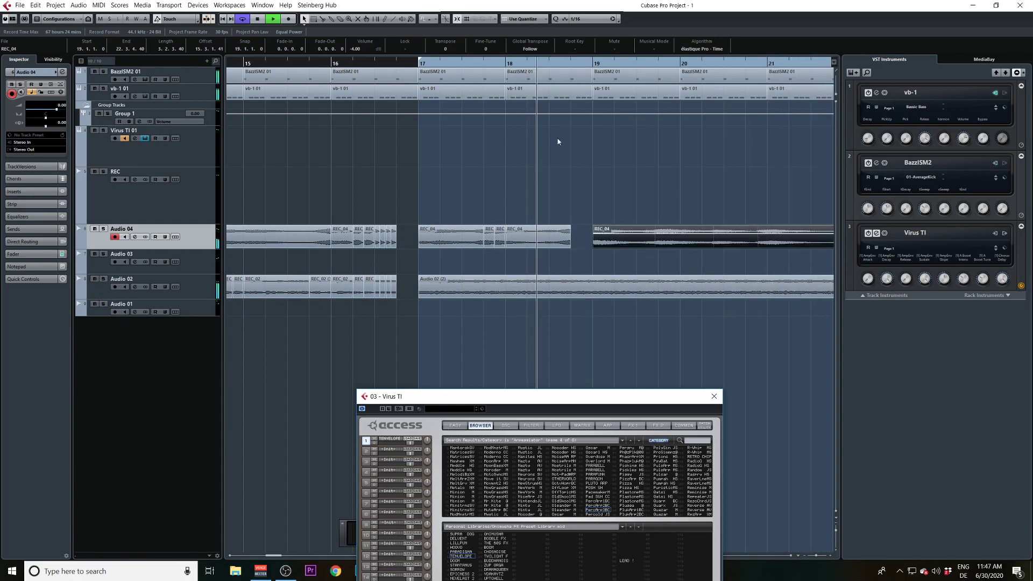
Split REC_04 on Audio 04 at 18.2.1 and 18.3.1, and delete the slice between the cuts.
{"action": "left_click", "coordinate": [528, 244], "text": "alt"}
{"action": "left_click", "coordinate": [549, 245], "text": "alt"}
{"action": "left_click", "coordinate": [544, 245]}
{"action": "key", "text": "Delete"}
Split REC_04 at 19.3.1, move the remainder to 20.1.1 and repeat the two-beat slice in the gap.
{"action": "left_click_drag", "start_coordinate": [592, 219], "coordinate": [406, 220]}
{"action": "left_click", "coordinate": [446, 245], "text": "alt"}
{"action": "left_click_drag", "start_coordinate": [462, 239], "coordinate": [482, 238]}
{"action": "left_click_drag", "start_coordinate": [708, 221], "coordinate": [530, 220]}
{"action": "left_click", "coordinate": [435, 252]}
Split REC_04 on Audio 04 at 21.3.1 and lay out one-beat slices from there up to 22.2.1.
{"action": "left_click", "coordinate": [451, 244], "text": "alt"}
{"action": "left_click_drag", "start_coordinate": [462, 245], "coordinate": [665, 246]}
{"action": "left_click", "coordinate": [465, 243]}
{"action": "left_click", "coordinate": [512, 244], "text": "alt"}
Duplicate the one-beat slice to 22.2.1, shorten the copy to half a beat and repeat it up to 22.4.1.
{"action": "left_click", "coordinate": [501, 244]}
{"action": "key", "text": "ctrl+d"}
{"action": "left_click_drag", "start_coordinate": [532, 247], "coordinate": [522, 247]}
{"action": "key", "text": "ctrl+d"}
{"action": "key", "text": "ctrl+d"}
{"action": "key", "text": "ctrl+d"}
Delete the leftover audio after 22.4.1 and place duplicated REC_04 slices with a length of 0.0.3.0 from 23.1.1.
{"action": "left_click", "coordinate": [566, 245]}
{"action": "key", "text": "Delete"}
{"action": "left_click", "coordinate": [553, 243]}
{"action": "key", "text": "ctrl+d"}
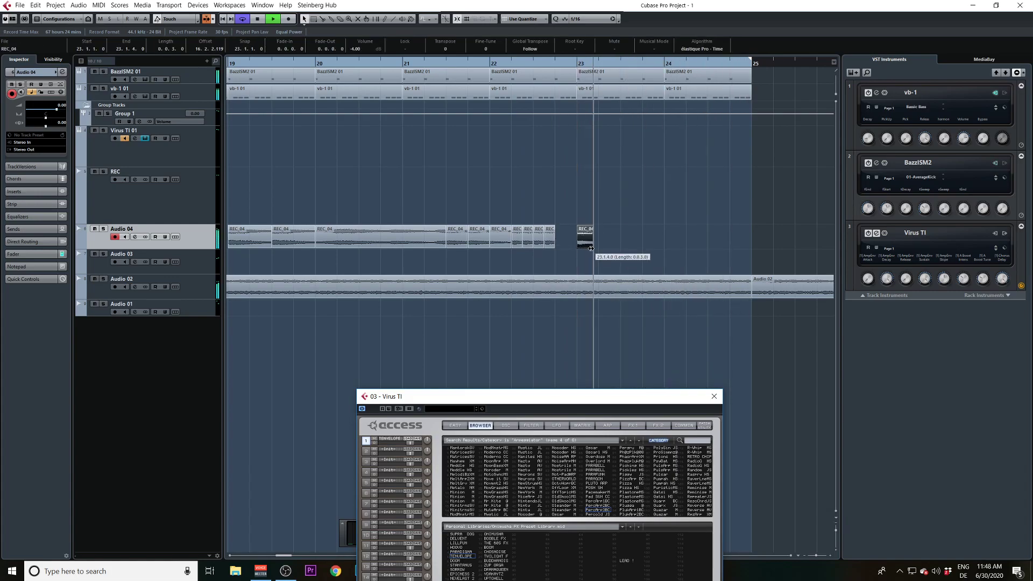
{"action": "left_click_drag", "start_coordinate": [633, 242], "coordinate": [690, 246]}
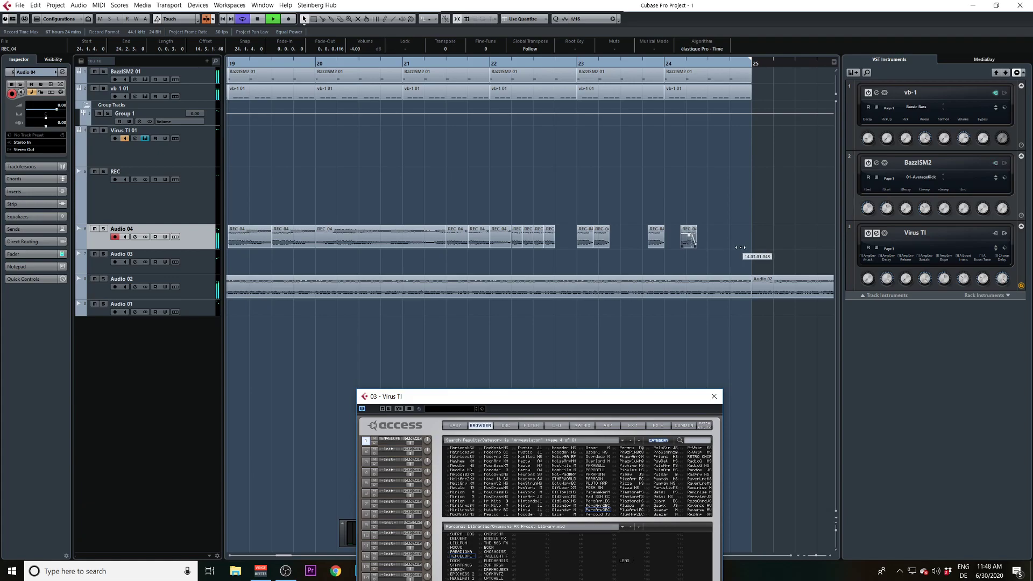
Slip the audio inside the slice at bar 24 and delete the slice just before it.
{"action": "left_click_drag", "start_coordinate": [697, 247], "coordinate": [568, 246]}
{"action": "left_click", "coordinate": [656, 240]}
{"action": "key", "text": "Delete"}
Repeat short REC_04 slices on Audio 04 from 23.4.1 into the start of bar 24.
{"action": "left_click", "coordinate": [683, 244]}
{"action": "key", "text": "ctrl+d"}
{"action": "scroll", "coordinate": [705, 244], "scroll_direction": "right", "scroll_amount": 2}
{"action": "key", "text": "ctrl+d"}
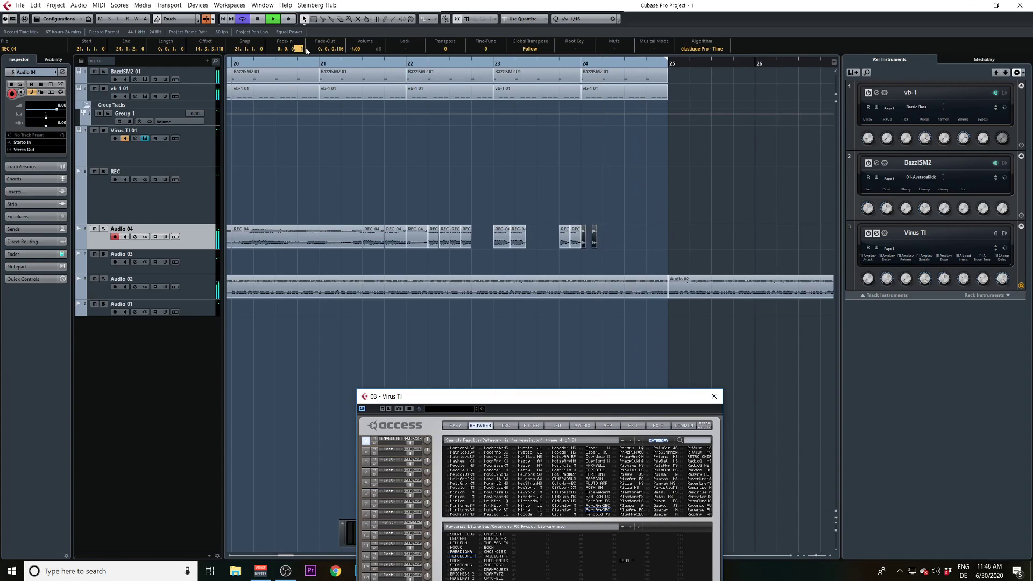
Undo the last three edits to the short slices on Audio 04.
{"action": "key", "text": "ctrl+z"}
{"action": "key", "text": "ctrl+z"}
{"action": "key", "text": "ctrl+z"}
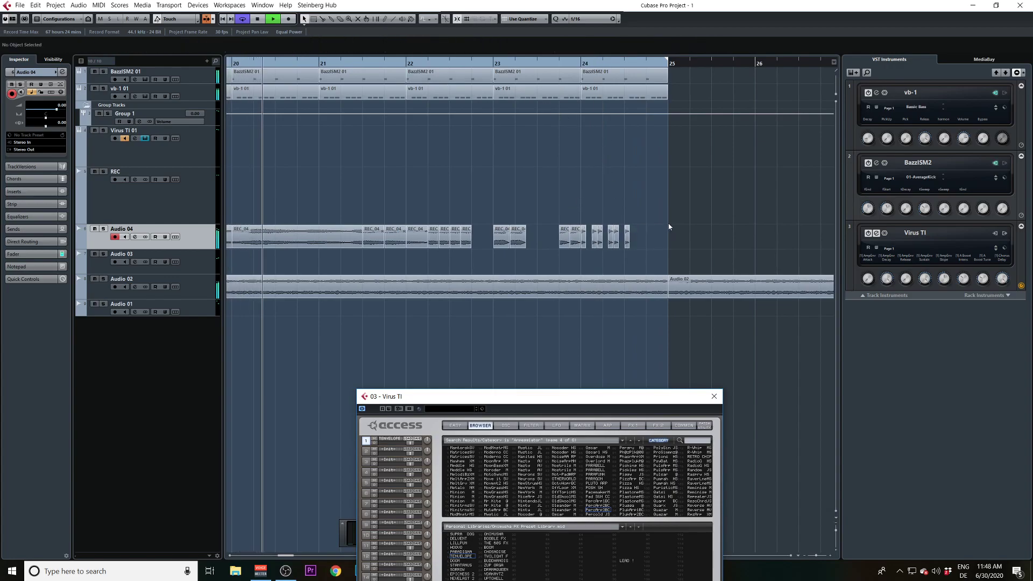
Copy the short REC_04 slices into the gaps so that sixteenth-note slices fill bar 24 up to 25.1.1.
{"action": "left_click_drag", "start_coordinate": [655, 220], "coordinate": [584, 236]}
{"action": "left_click_drag", "start_coordinate": [594, 235], "coordinate": [629, 242]}
{"action": "left_click", "coordinate": [715, 224]}
{"action": "left_click_drag", "start_coordinate": [710, 222], "coordinate": [587, 244]}
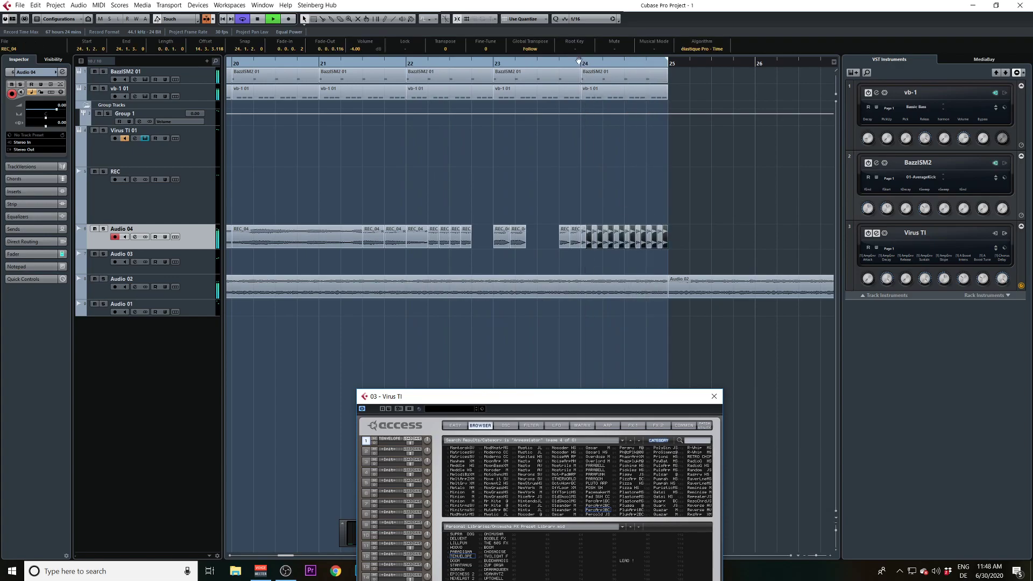
Slip the audio inside all the short bar 24 slices on Audio 04 and play the result back.
{"action": "left_click_drag", "start_coordinate": [731, 211], "coordinate": [593, 238]}
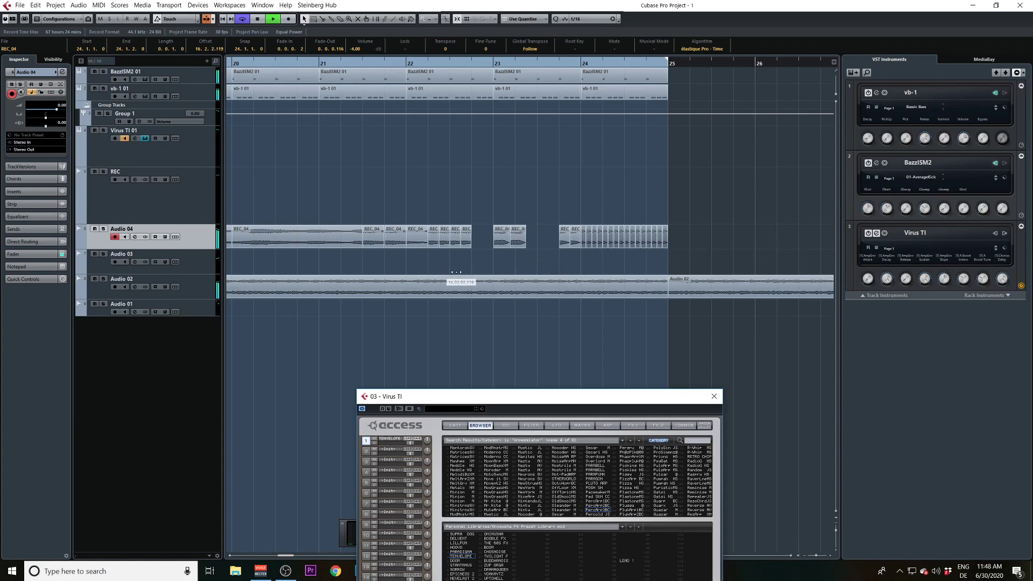
{"action": "left_click_drag", "start_coordinate": [452, 273], "coordinate": [474, 273]}
{"action": "left_click", "coordinate": [582, 65]}
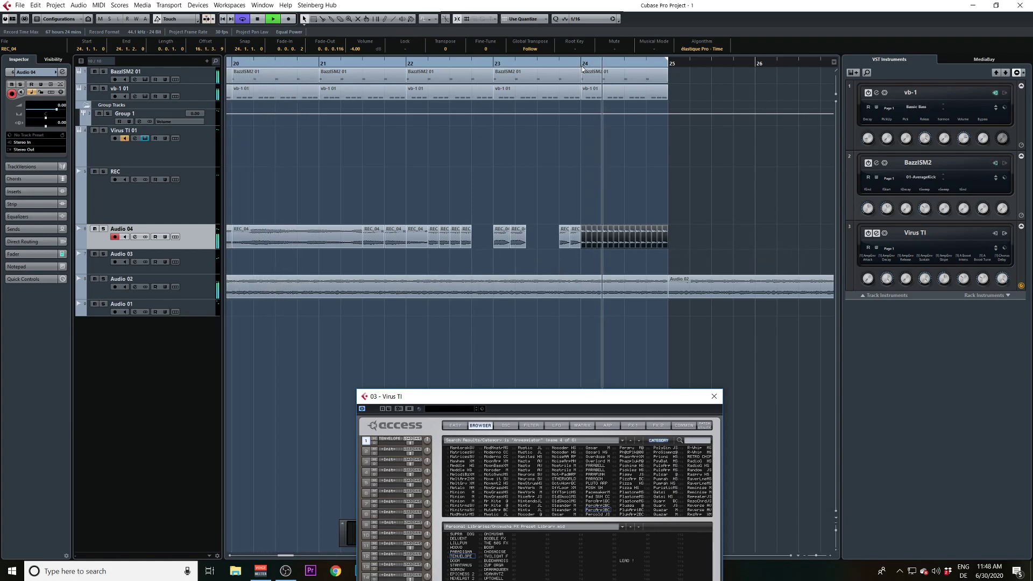
{"action": "left_click_drag", "start_coordinate": [582, 64], "coordinate": [242, 69]}
Glue the BazzISM2 01 parts into bars 17–21 and 21–25, and the vb-1 01 parts across bars 17–21.
{"action": "scroll", "coordinate": [434, 165], "scroll_direction": "right", "scroll_amount": 1}
{"action": "left_click", "coordinate": [645, 154]}
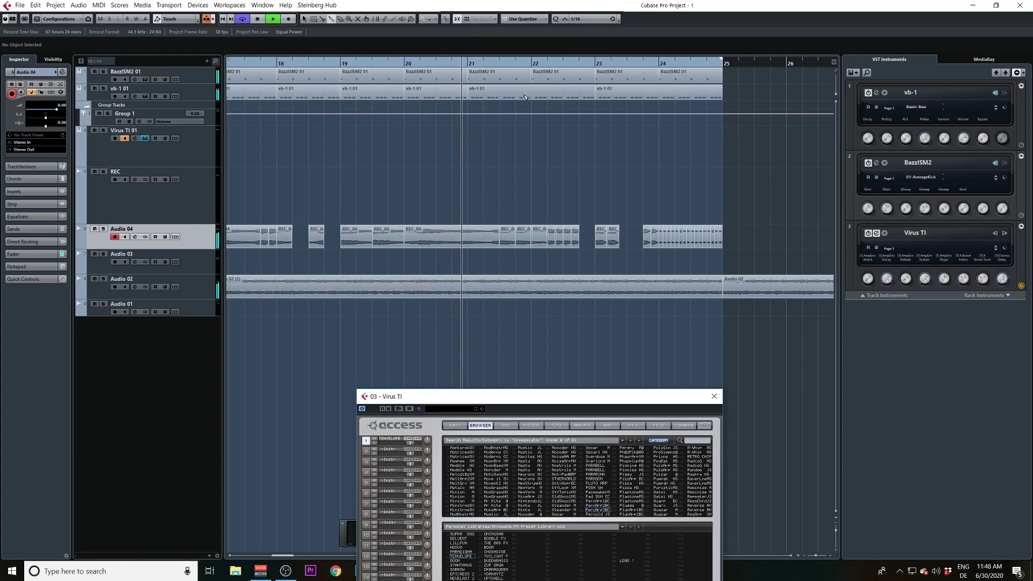
{"action": "left_click", "coordinate": [272, 80]}
{"action": "left_click", "coordinate": [272, 80]}
{"action": "left_click", "coordinate": [273, 81]}
{"action": "left_click", "coordinate": [504, 80]}
{"action": "left_click", "coordinate": [505, 80]}
{"action": "left_click", "coordinate": [505, 81]}
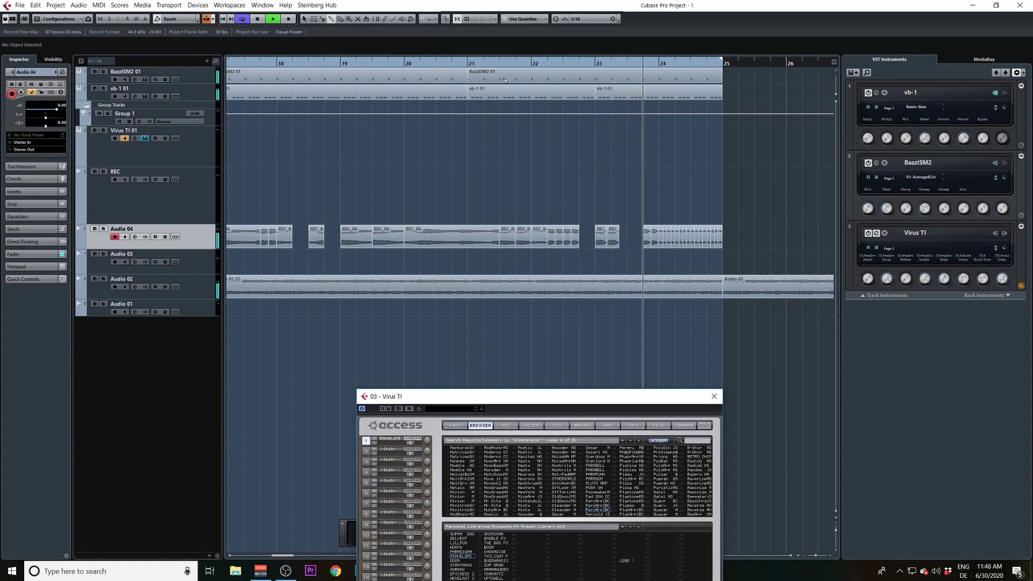
Split the BazzISM2 01 and vb-1 01 parts at 24.1.1 and repeat shortened slices as a fill up to 25.1.1, ending with 0.0.2.0 lengths.
{"action": "key", "text": "1"}
{"action": "left_click_drag", "start_coordinate": [729, 138], "coordinate": [696, 99]}
{"action": "left_click", "coordinate": [660, 92], "text": "alt"}
{"action": "key", "text": "ctrl+d"}
{"action": "key", "text": "ctrl+d"}
{"action": "key", "text": "ctrl+d"}
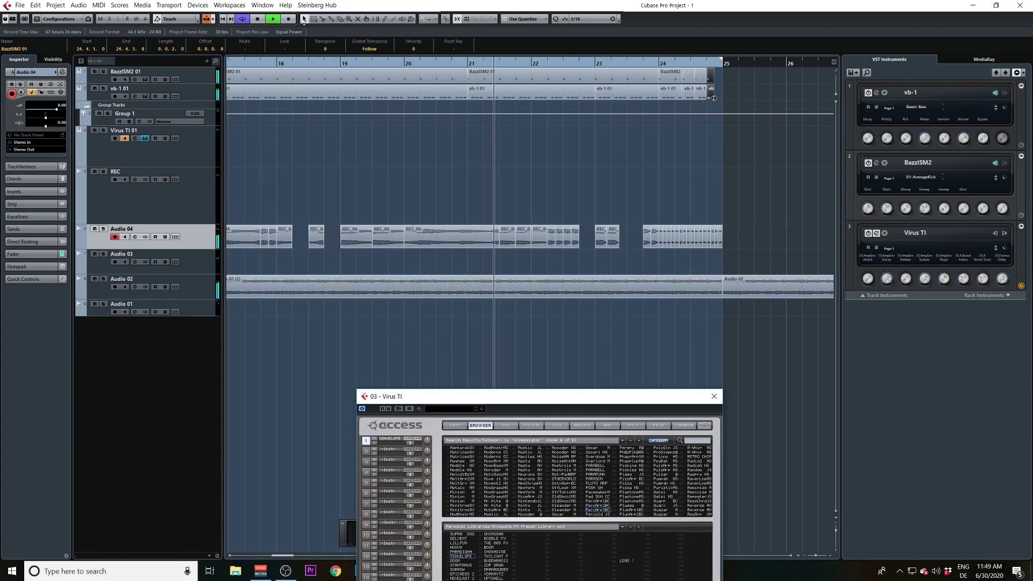
{"action": "scroll", "coordinate": [750, 199], "scroll_direction": "right", "scroll_amount": 2}
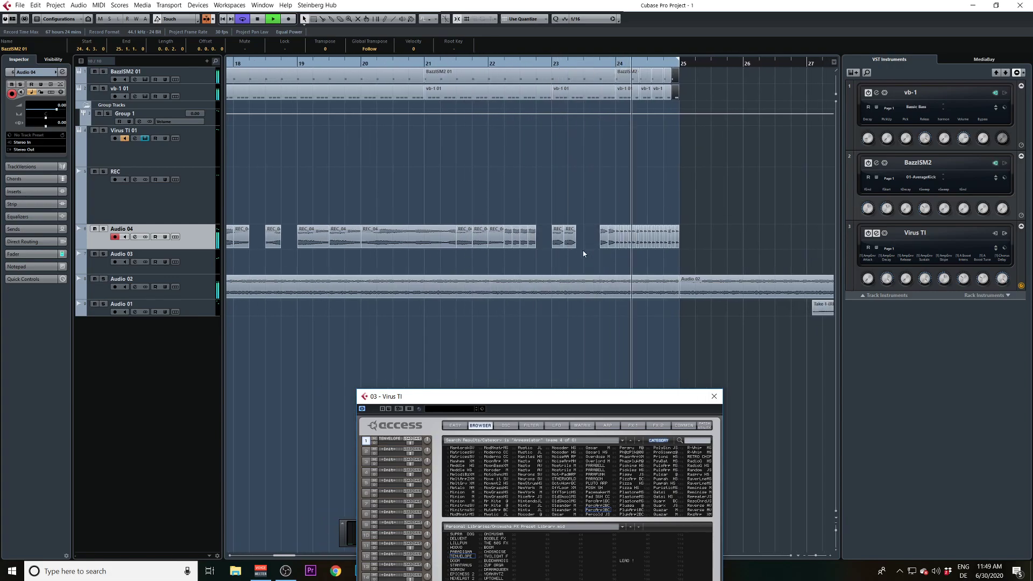
Move the two short Audio 04 slices from 23.4.1 to 23.3.1, slip their audio and set their volume to -3 dB.
{"action": "left_click", "coordinate": [605, 243]}
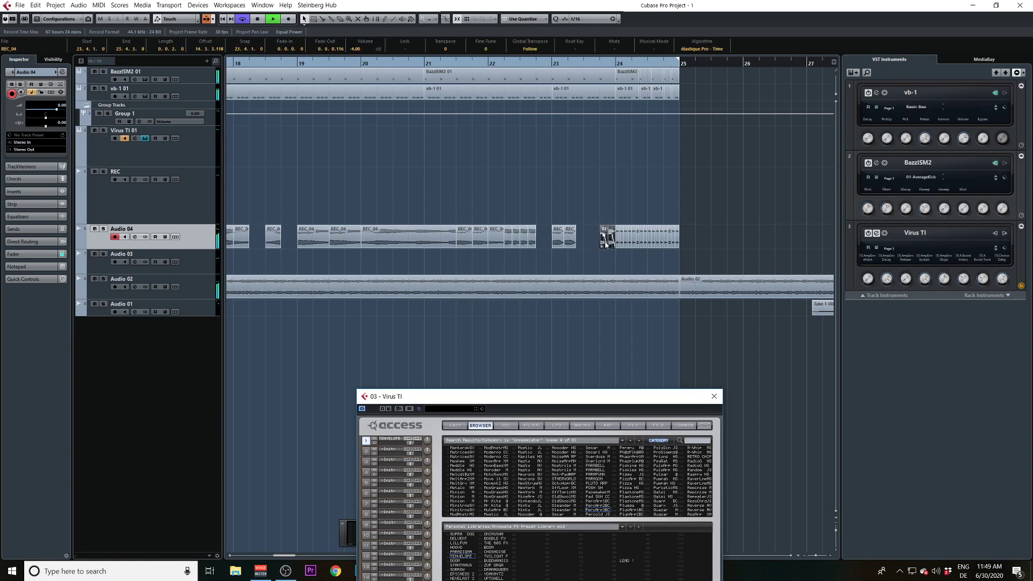
{"action": "left_click_drag", "start_coordinate": [593, 251], "coordinate": [644, 249]}
{"action": "left_click", "coordinate": [581, 64]}
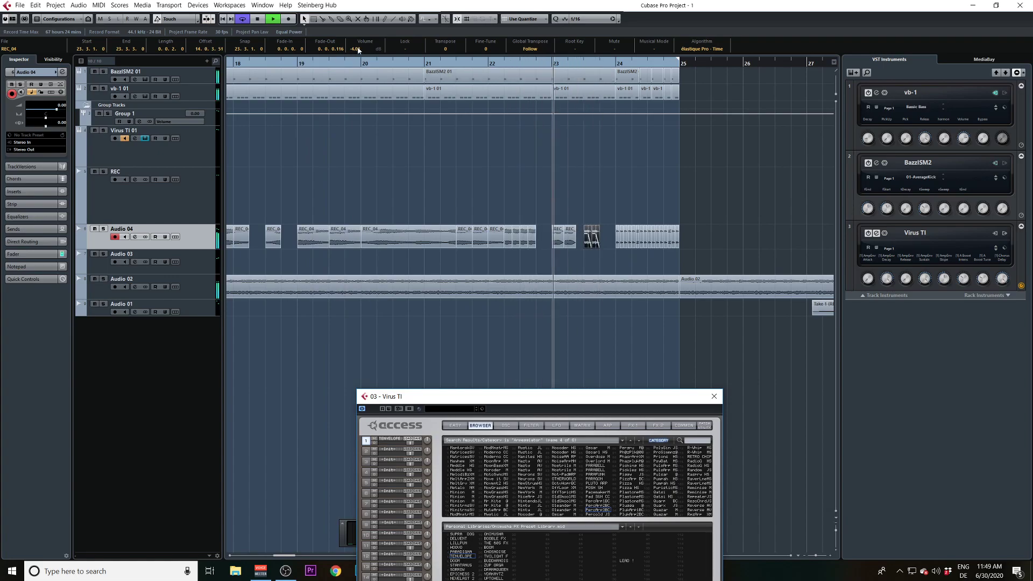
{"action": "scroll", "coordinate": [358, 55], "scroll_direction": "up", "scroll_amount": 1}
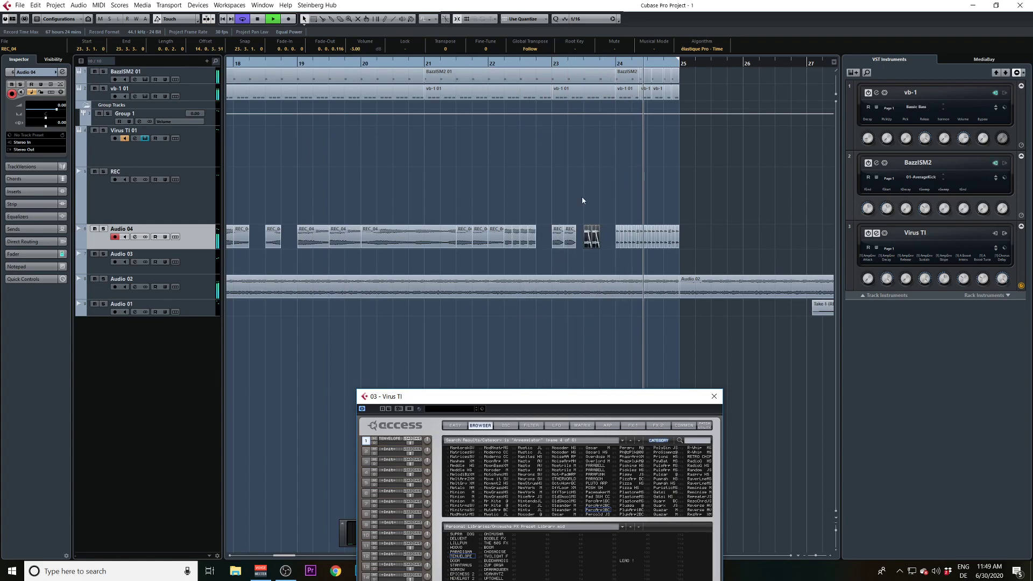
{"action": "left_click_drag", "start_coordinate": [628, 212], "coordinate": [685, 232]}
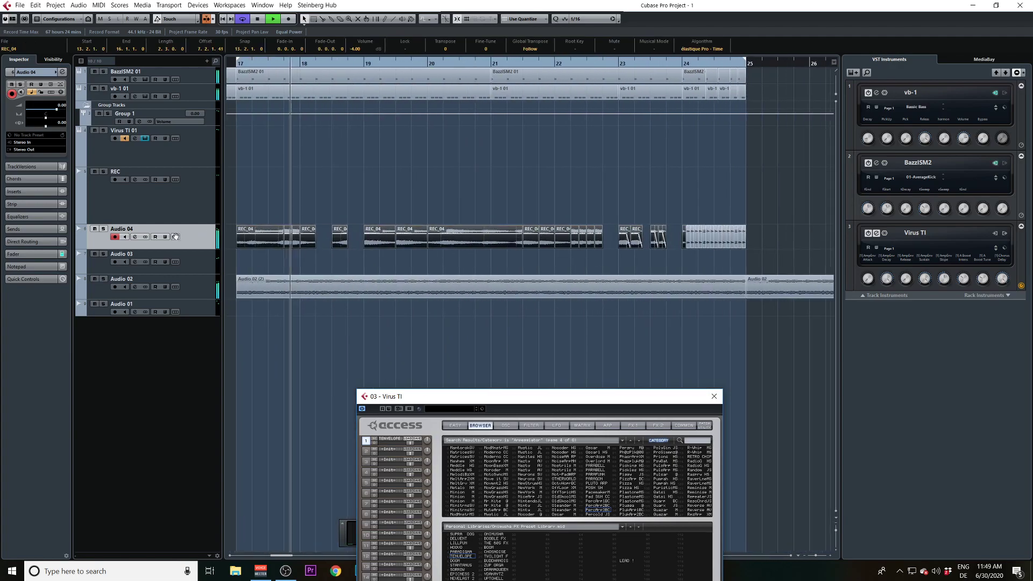
Bring up the Virus TI editor for the Virus TI 01 track and load the Neverlast patch from the personal library.
{"action": "left_click", "coordinate": [135, 154]}
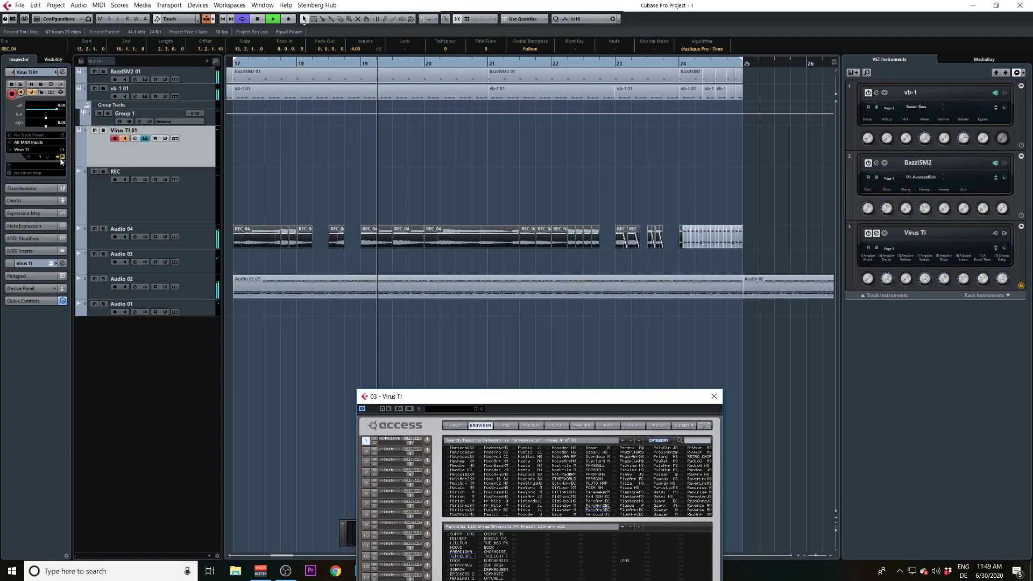
{"action": "left_click", "coordinate": [63, 150]}
{"action": "left_click", "coordinate": [63, 151]}
{"action": "left_click", "coordinate": [309, 173]}
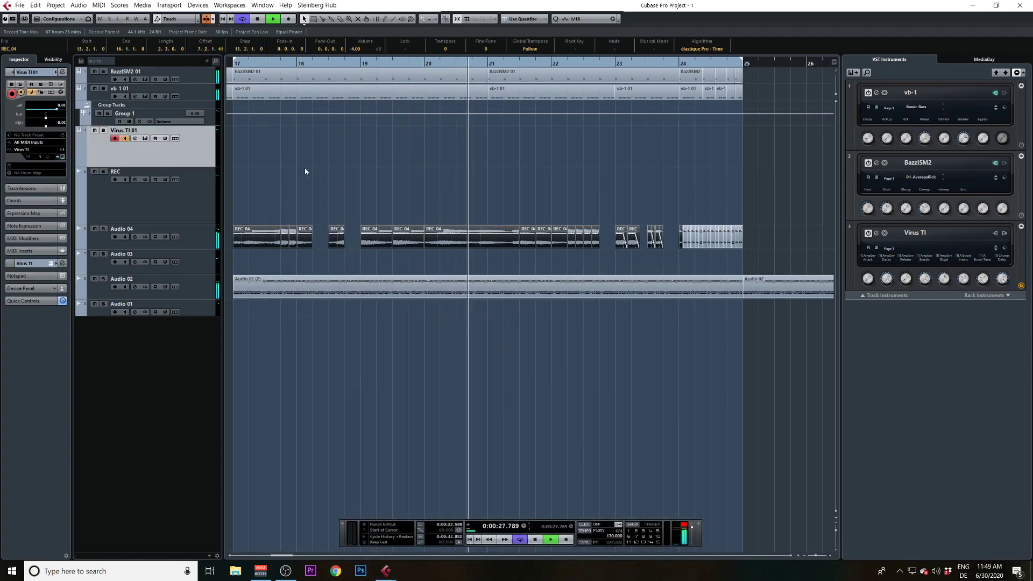
{"action": "left_click", "coordinate": [62, 156]}
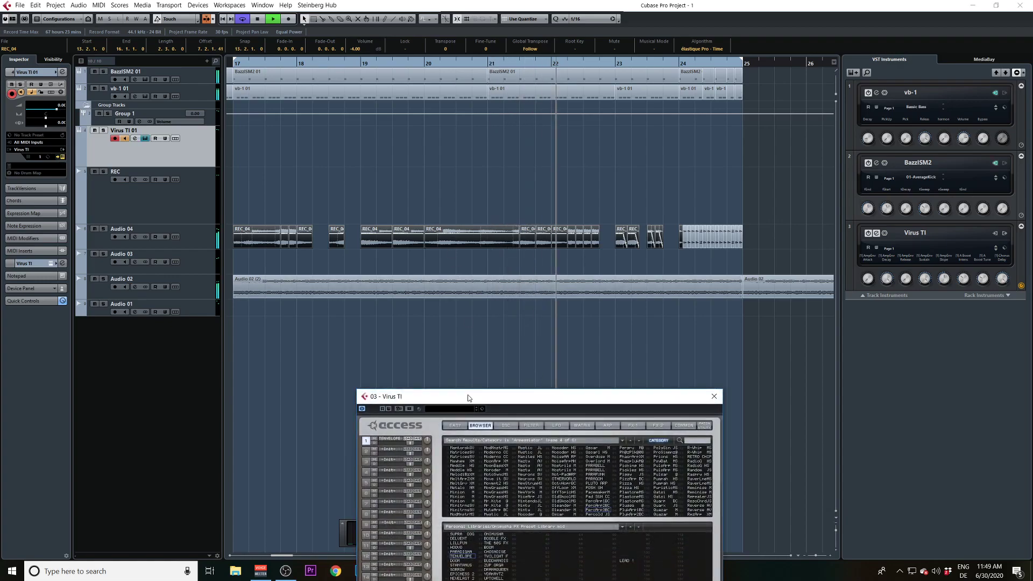
{"action": "left_click_drag", "start_coordinate": [468, 398], "coordinate": [413, 242]}
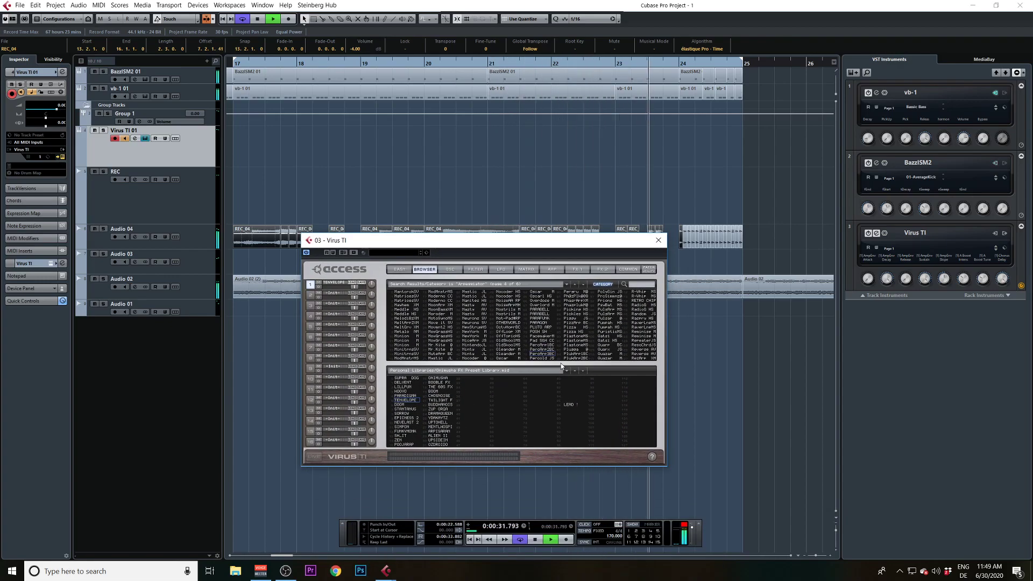
{"action": "left_click", "coordinate": [445, 414]}
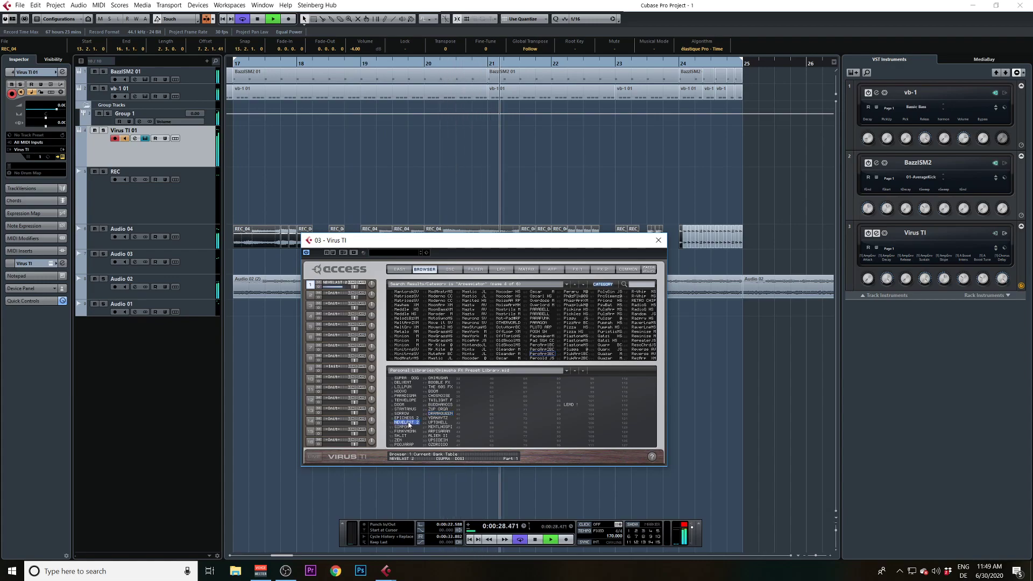
Arm the REC track and solo Virus TI 01 to check the patch's FX 1 effects, closing the editor and clearing the solo when done.
{"action": "left_click", "coordinate": [141, 200]}
{"action": "left_click", "coordinate": [104, 131]}
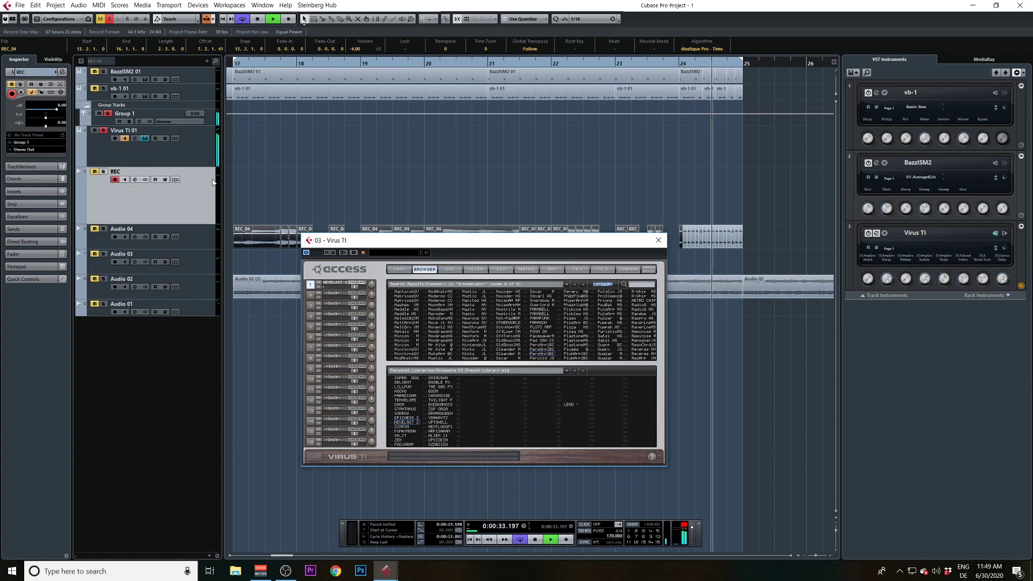
{"action": "left_click", "coordinate": [577, 269]}
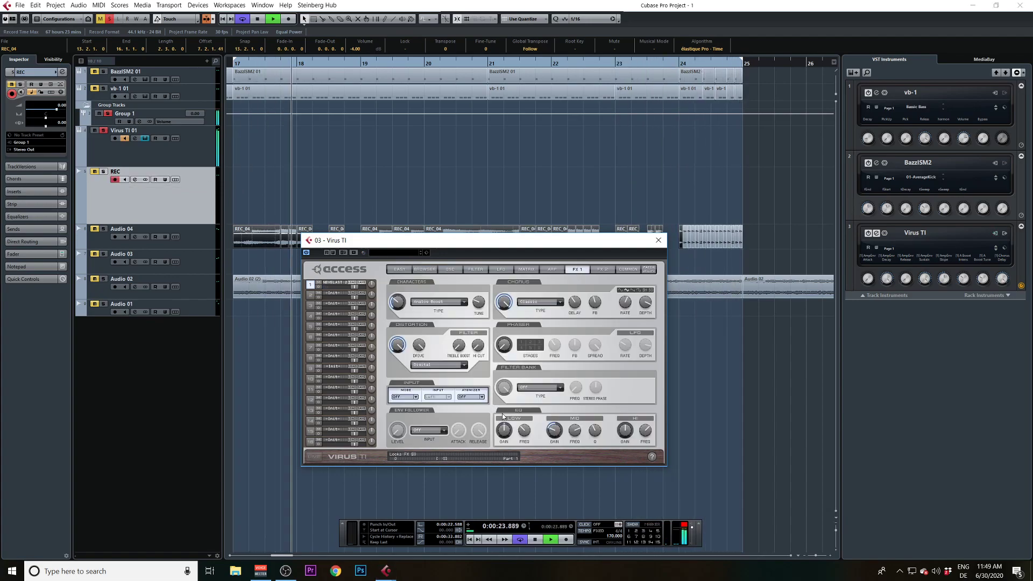
{"action": "left_click", "coordinate": [659, 240]}
{"action": "left_click", "coordinate": [109, 19]}
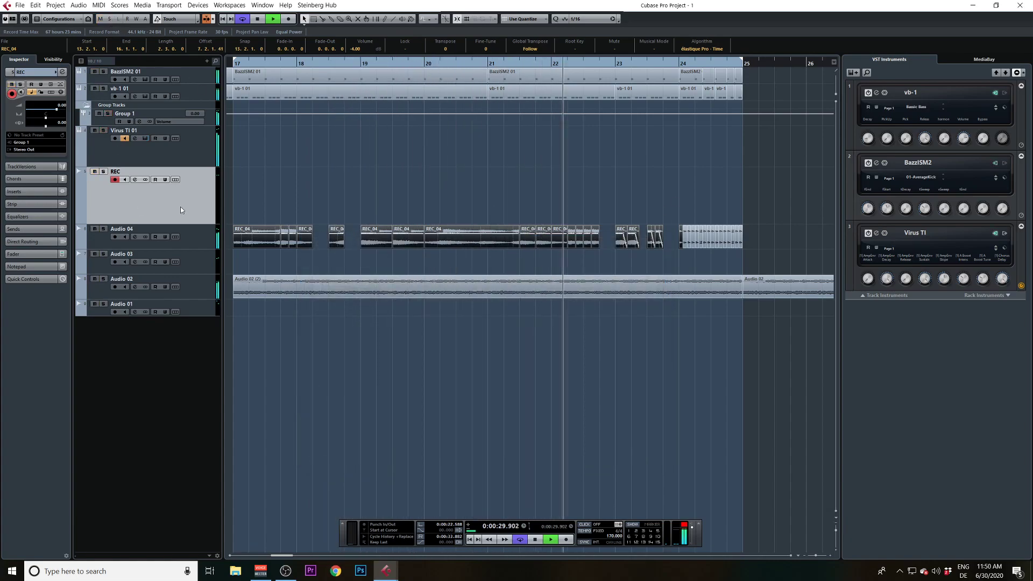
Record the Virus TI performance onto the REC track from bar 13, looping through bars 17–25 for several takes.
{"action": "left_click_drag", "start_coordinate": [275, 202], "coordinate": [644, 206]}
{"action": "left_click_drag", "start_coordinate": [575, 139], "coordinate": [244, 68]}
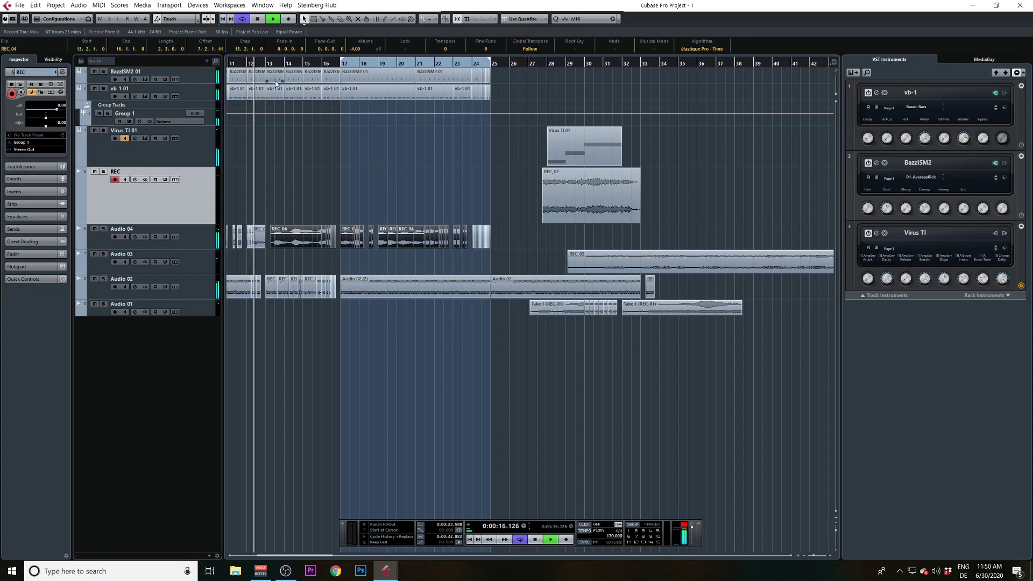
{"action": "left_click", "coordinate": [288, 19]}
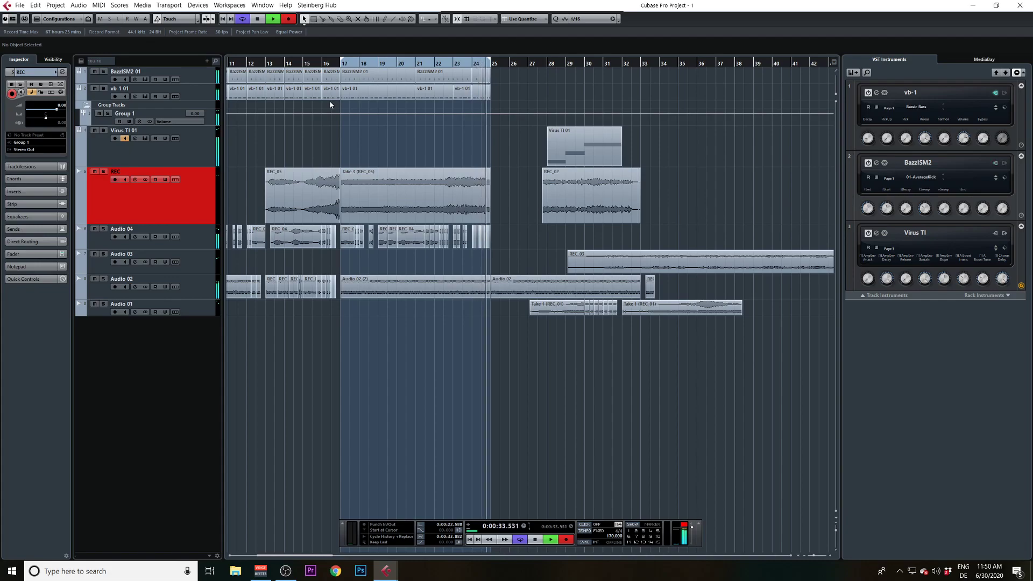
{"action": "key", "text": "space"}
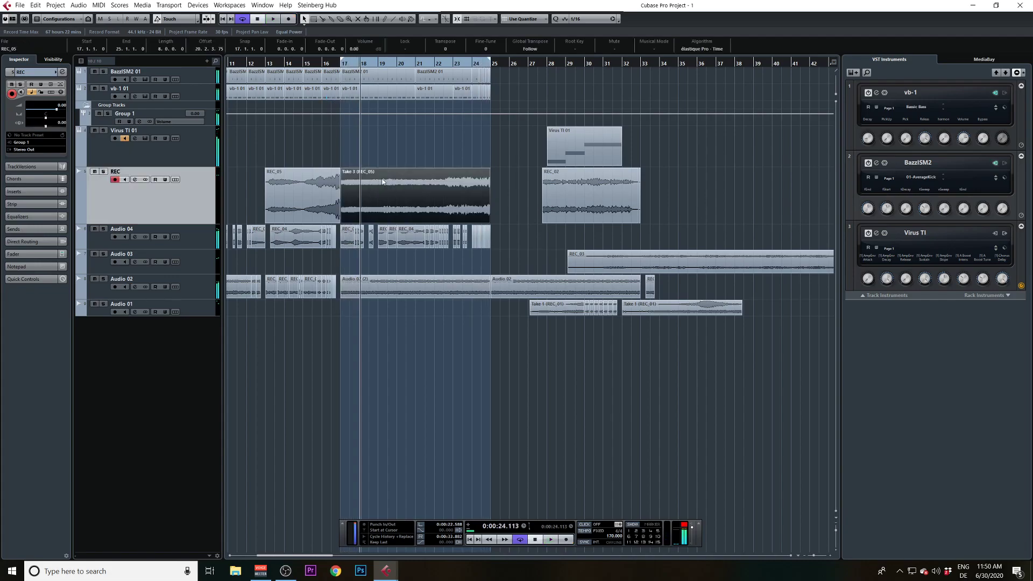
Add an audio track named NEVERLAST below REC and rename Audio 04 as AGGRSYNTH.
{"action": "key", "text": "Return"}
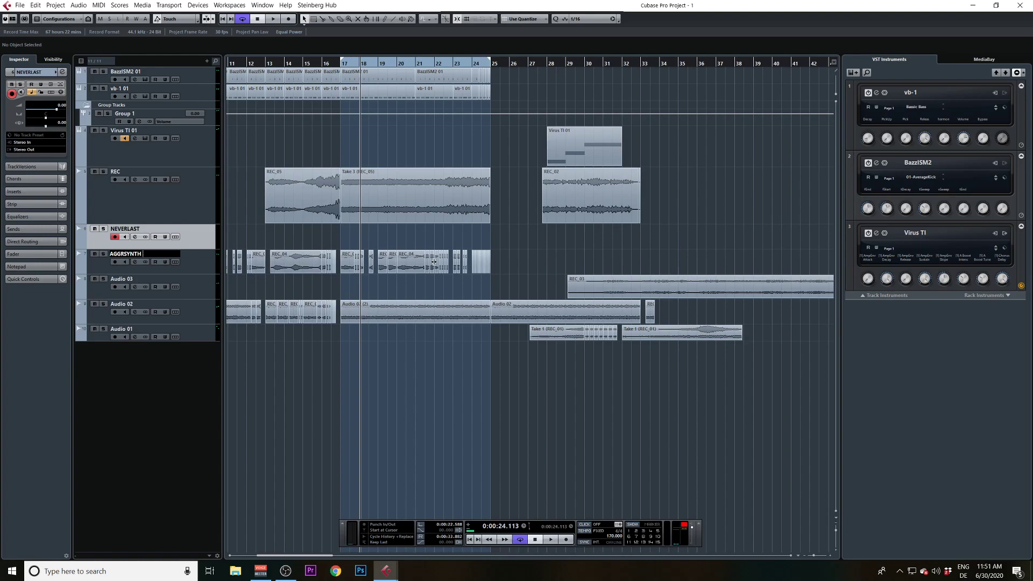
{"action": "scroll", "coordinate": [484, 231], "scroll_direction": "right", "scroll_amount": 1}
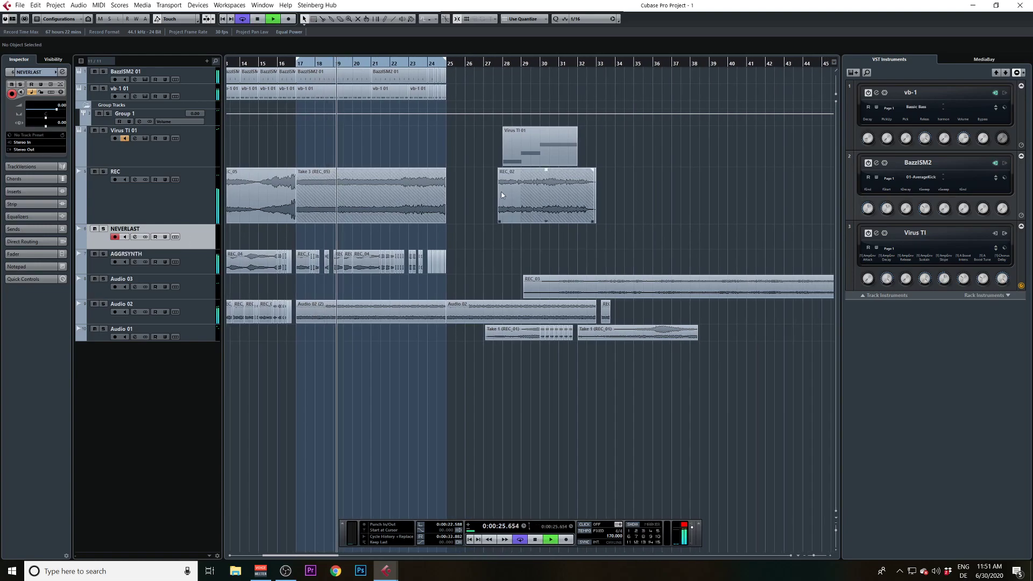
Delete the three stacked loop takes of REC_05 at bar 17.
{"action": "left_click", "coordinate": [354, 210]}
{"action": "left_click_drag", "start_coordinate": [388, 213], "coordinate": [376, 241]}
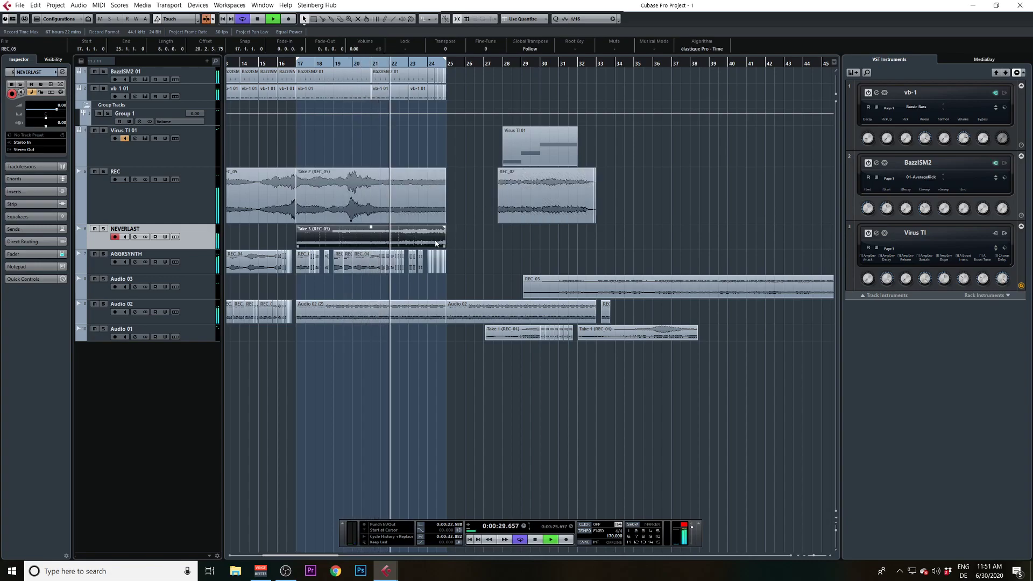
{"action": "key", "text": "Delete"}
{"action": "left_click", "coordinate": [362, 219]}
{"action": "key", "text": "Delete"}
{"action": "left_click", "coordinate": [347, 212]}
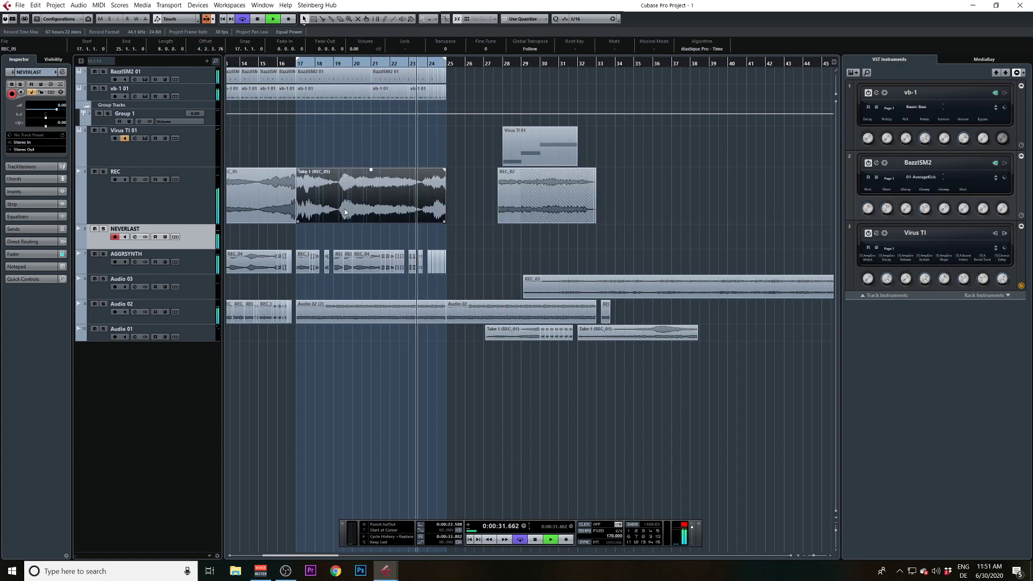
{"action": "key", "text": "Delete"}
Extend the REC_05 event from bar 13 to about bar 42 and move it onto the NEVERLAST track.
{"action": "left_click_drag", "start_coordinate": [294, 223], "coordinate": [768, 222]}
{"action": "scroll", "coordinate": [478, 200], "scroll_direction": "right", "scroll_amount": 1}
{"action": "scroll", "coordinate": [654, 203], "scroll_direction": "left", "scroll_amount": 2}
{"action": "left_click_drag", "start_coordinate": [582, 214], "coordinate": [514, 229]}
{"action": "scroll", "coordinate": [612, 233], "scroll_direction": "right", "scroll_amount": 2}
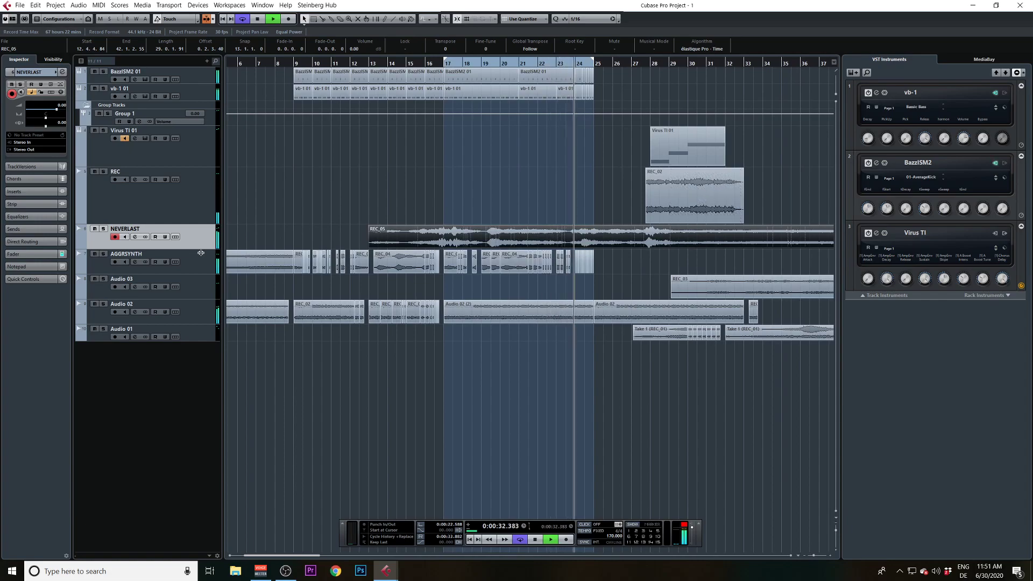
Enlarge the NEVERLAST track, copy REC_05 to 1.1.1 and split the copy at 9.2.1.
{"action": "left_click_drag", "start_coordinate": [201, 248], "coordinate": [201, 322]}
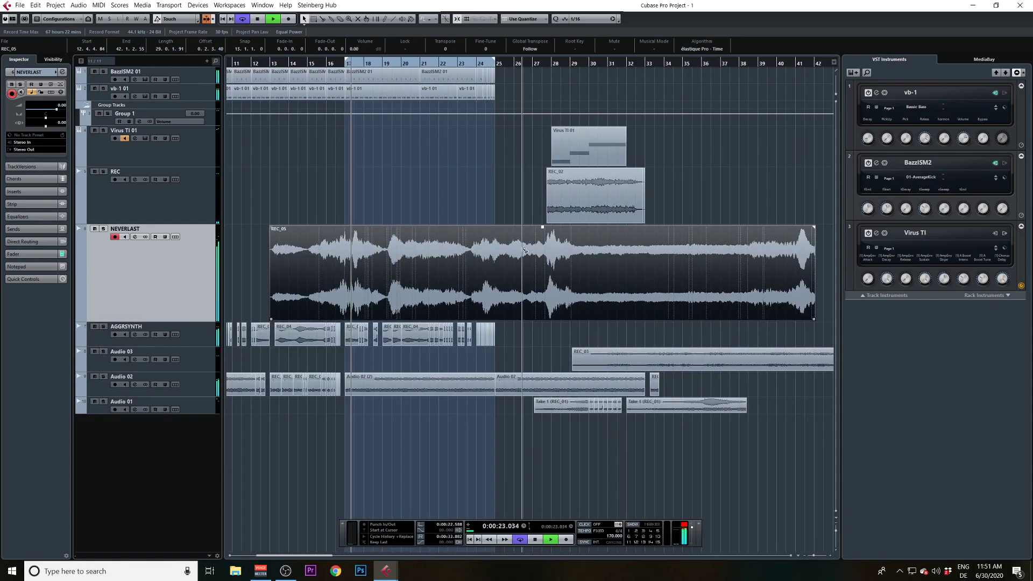
{"action": "left_click_drag", "start_coordinate": [428, 249], "coordinate": [324, 95]}
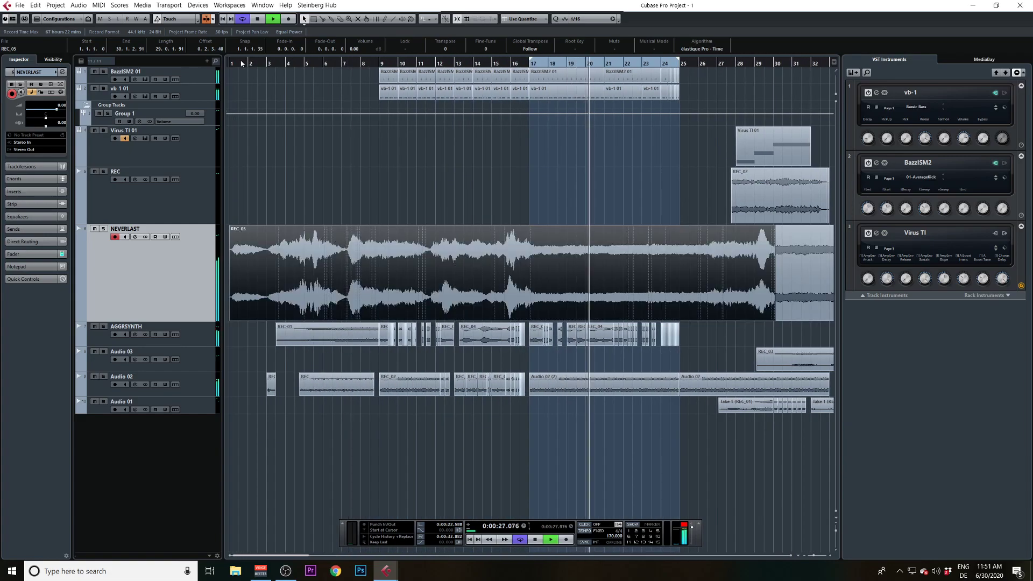
{"action": "left_click_drag", "start_coordinate": [242, 63], "coordinate": [242, 67]}
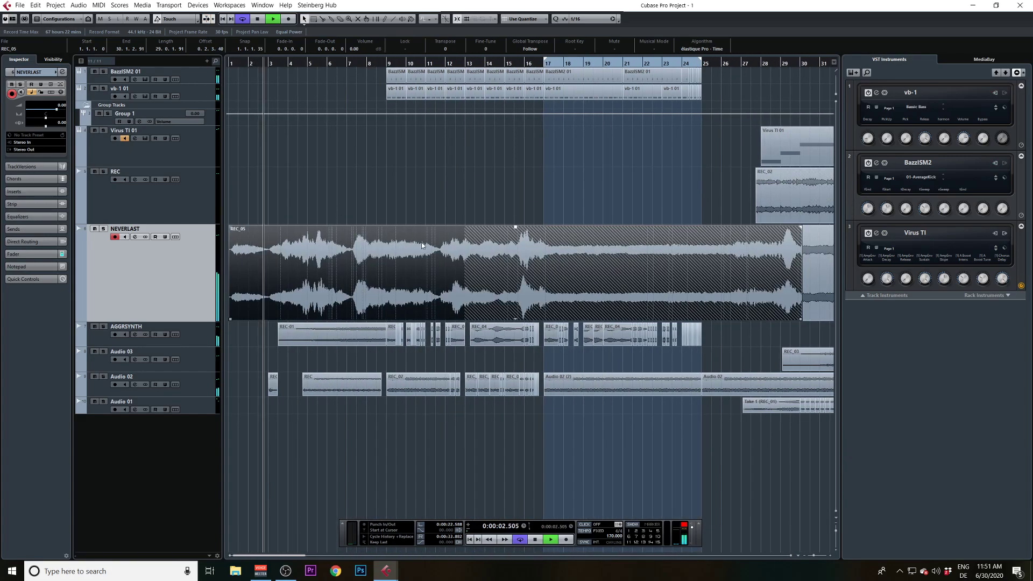
{"action": "left_click", "coordinate": [392, 256], "text": "alt"}
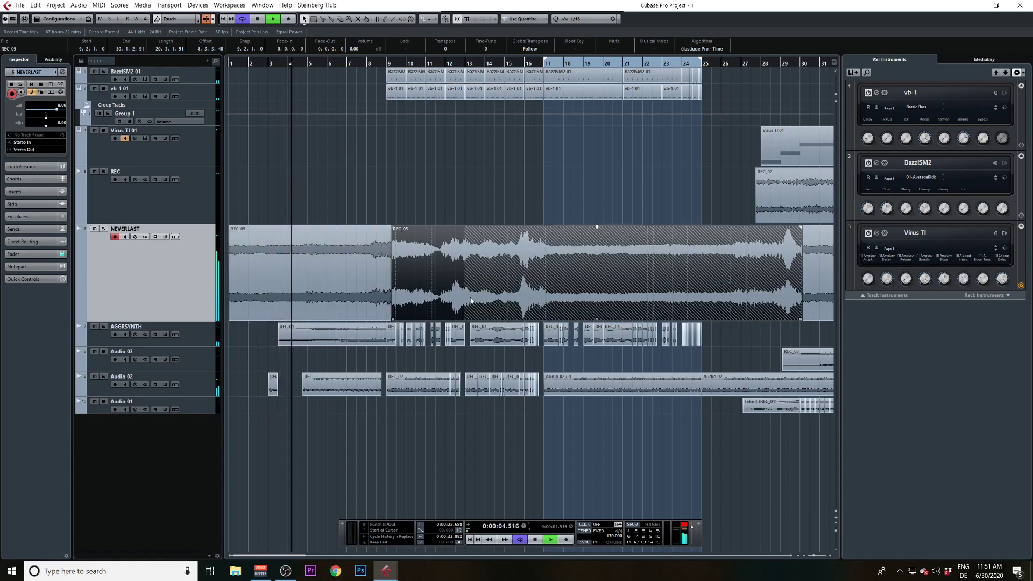
Trim the first REC_05 event on NEVERLAST to end near 9.2 with a short fade-out and split it at bar 9.
{"action": "left_click", "coordinate": [380, 271]}
{"action": "left_click", "coordinate": [379, 268]}
{"action": "mouse_move", "coordinate": [392, 320]}
{"action": "left_mouse_down"}
{"action": "mouse_move", "coordinate": [420, 319]}
{"action": "mouse_move", "coordinate": [394, 319]}
{"action": "left_mouse_up"}
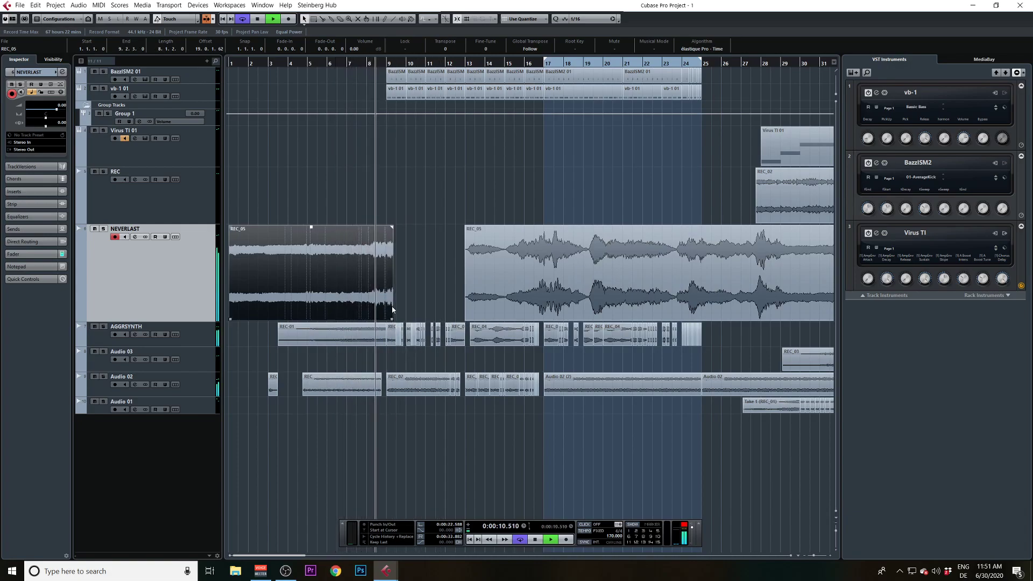
{"action": "left_click_drag", "start_coordinate": [392, 228], "coordinate": [388, 229]}
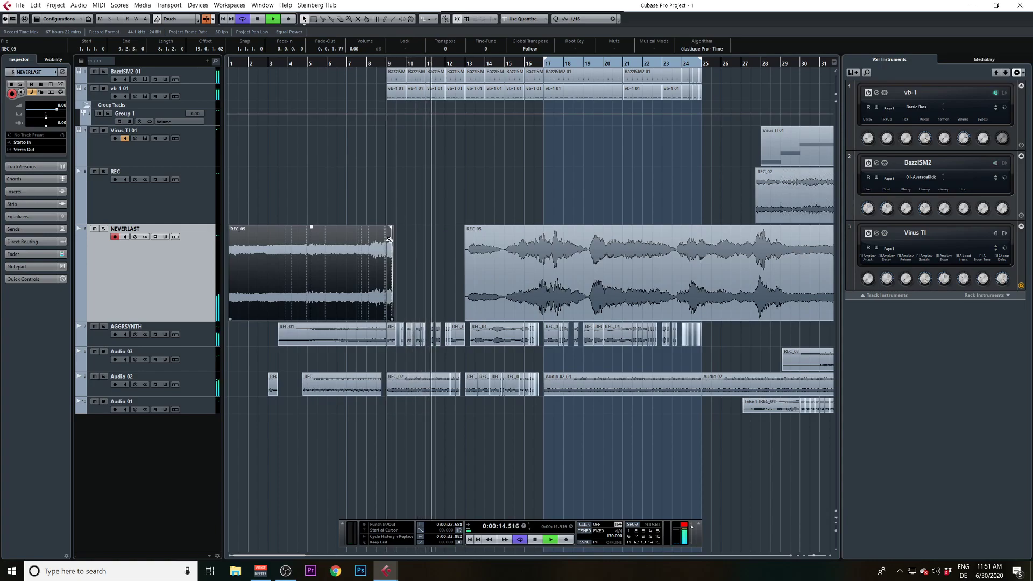
{"action": "left_click", "coordinate": [391, 259], "text": "alt"}
Split the NEVERLAST REC_05 event at bar 17 and shortly after bar 19, and move the remainder to 25.2.1.
{"action": "scroll", "coordinate": [570, 242], "scroll_direction": "right", "scroll_amount": 3}
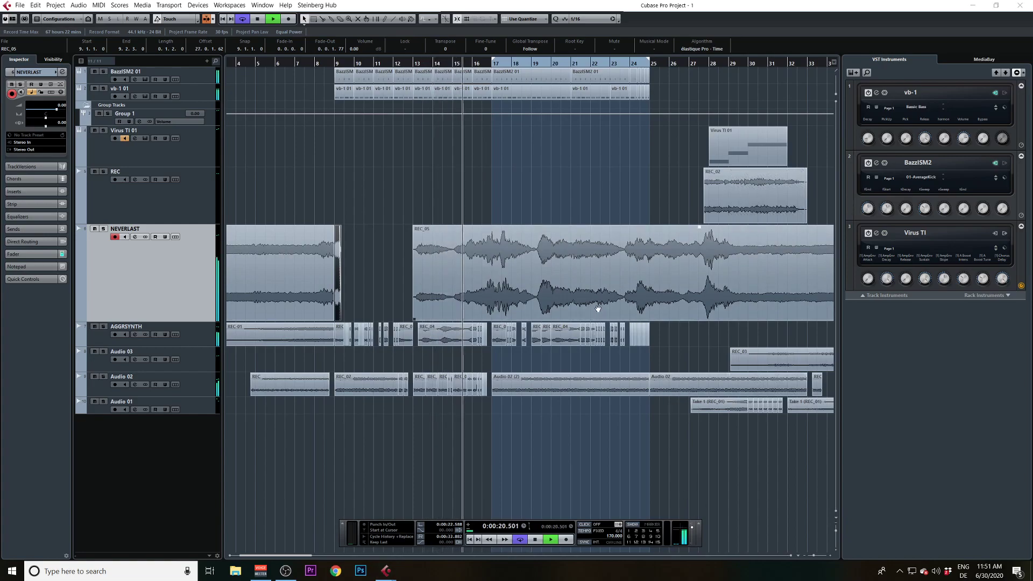
{"action": "scroll", "coordinate": [582, 304], "scroll_direction": "right", "scroll_amount": 1}
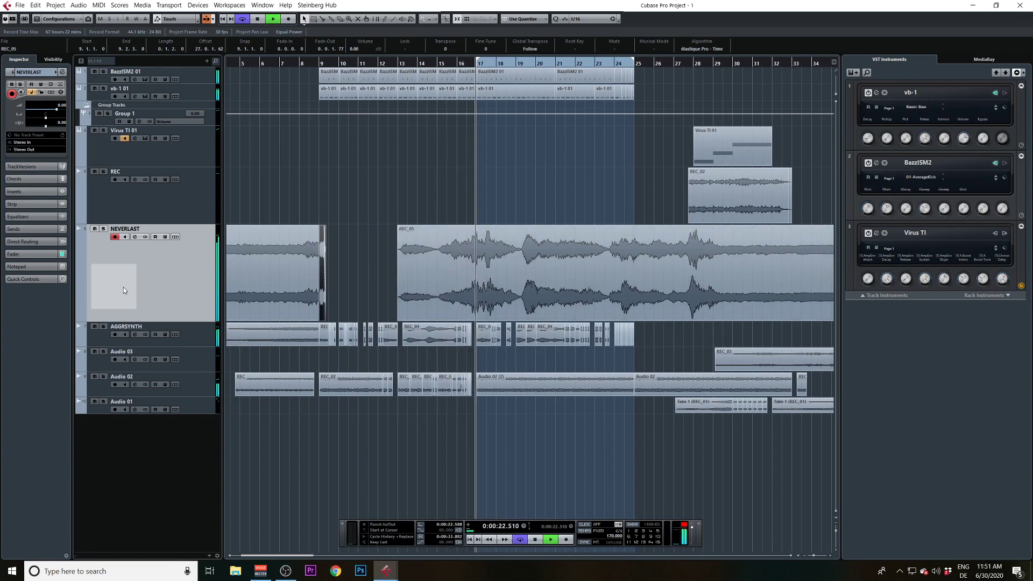
{"action": "scroll", "coordinate": [511, 301], "scroll_direction": "right", "scroll_amount": 3}
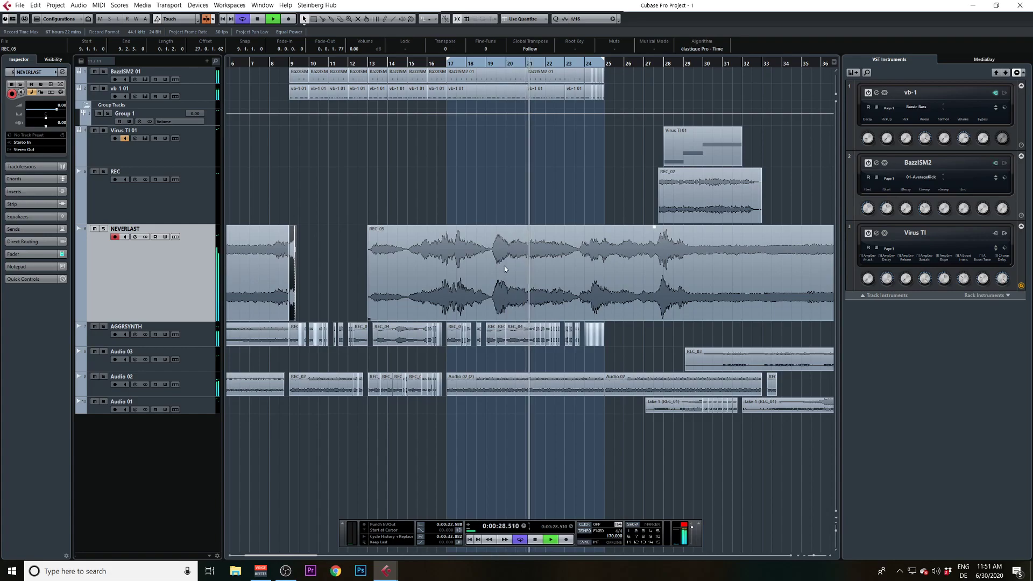
{"action": "left_click", "coordinate": [473, 269]}
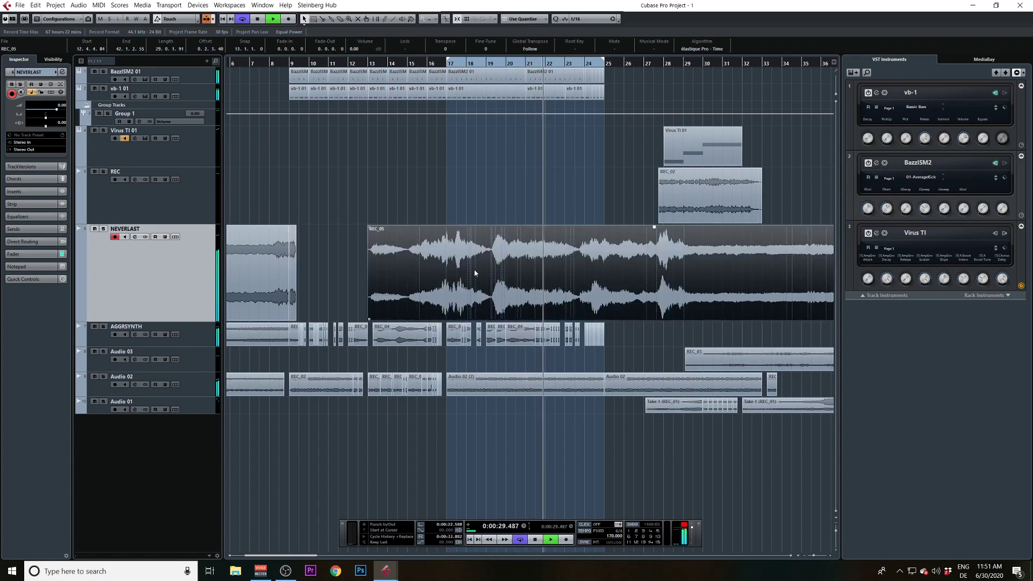
{"action": "left_click", "coordinate": [446, 269], "text": "alt"}
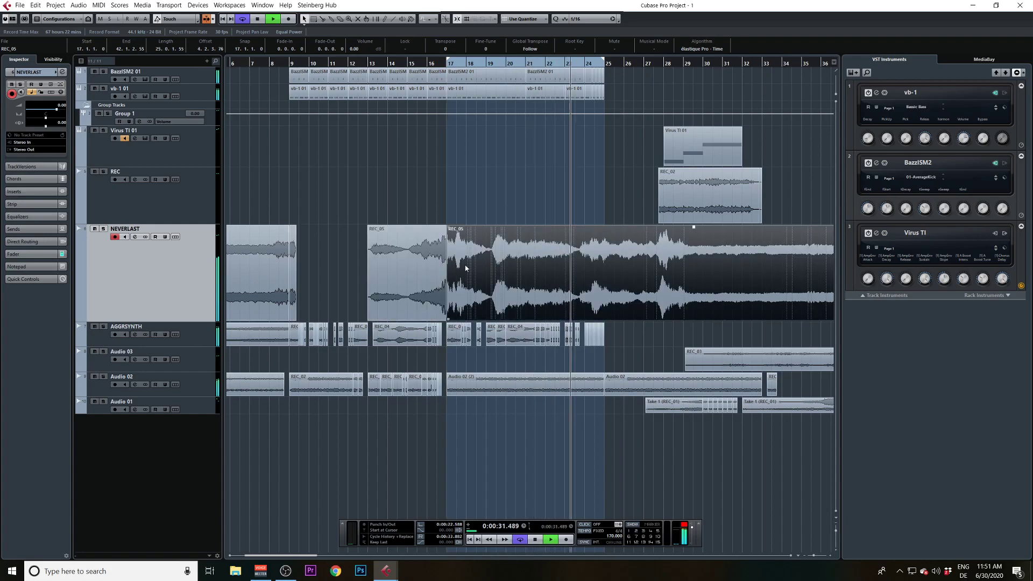
{"action": "left_click", "coordinate": [493, 264], "text": "alt"}
{"action": "left_click_drag", "start_coordinate": [519, 269], "coordinate": [650, 269]}
{"action": "key", "text": "space"}
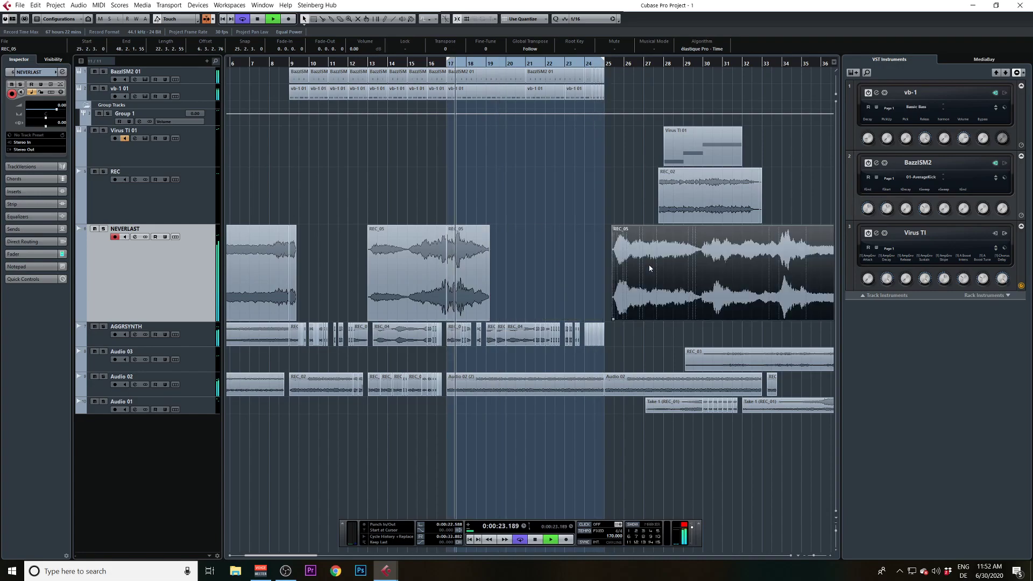
Copy the four-bar BazzISM2 01 and vb-1 01 parts to bar 25.
{"action": "scroll", "coordinate": [650, 268], "scroll_direction": "right", "scroll_amount": 3}
{"action": "left_click", "coordinate": [444, 380]}
{"action": "scroll", "coordinate": [482, 169], "scroll_direction": "right", "scroll_amount": 3}
{"action": "left_click_drag", "start_coordinate": [481, 169], "coordinate": [486, 216]}
{"action": "left_click_drag", "start_coordinate": [363, 104], "coordinate": [371, 78]}
{"action": "left_click_drag", "start_coordinate": [371, 78], "coordinate": [490, 97]}
Set the snap grid to Bar and the cycle range to bars 25 through 29.
{"action": "left_click", "coordinate": [525, 19]}
{"action": "left_click", "coordinate": [521, 28]}
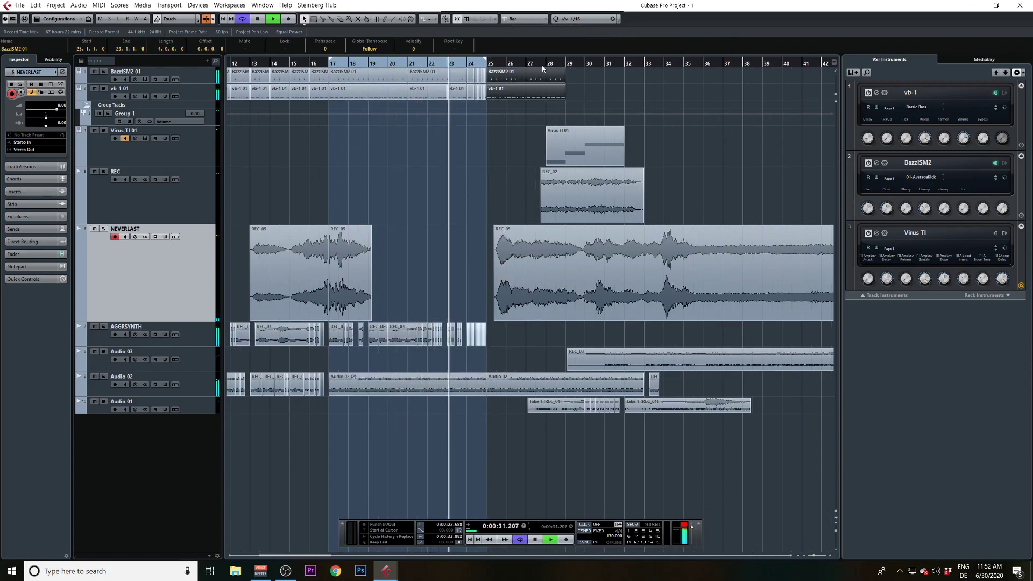
{"action": "left_click", "coordinate": [566, 63], "text": "alt"}
{"action": "left_click", "coordinate": [487, 64], "text": "ctrl"}
Clear the cycle range by moving the REC_01 takes, Virus TI 01 part and REC_02 past bar 29, and start REC_05 at 25.1.1.
{"action": "left_click_drag", "start_coordinate": [591, 281], "coordinate": [694, 277]}
{"action": "left_click_drag", "start_coordinate": [535, 449], "coordinate": [762, 407]}
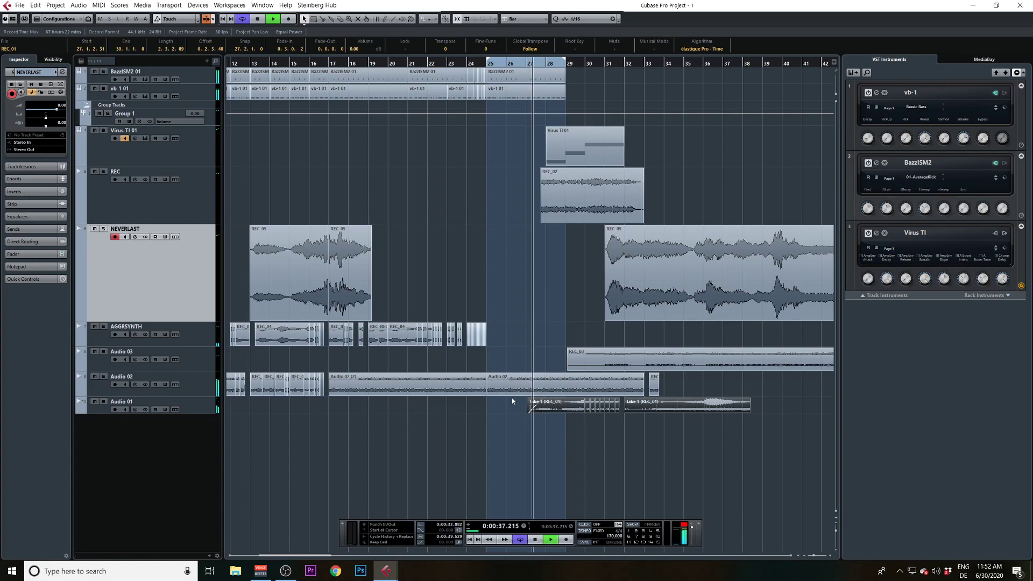
{"action": "left_click_drag", "start_coordinate": [556, 409], "coordinate": [707, 415]}
{"action": "left_click", "coordinate": [571, 201]}
{"action": "left_click_drag", "start_coordinate": [563, 147], "coordinate": [682, 148]}
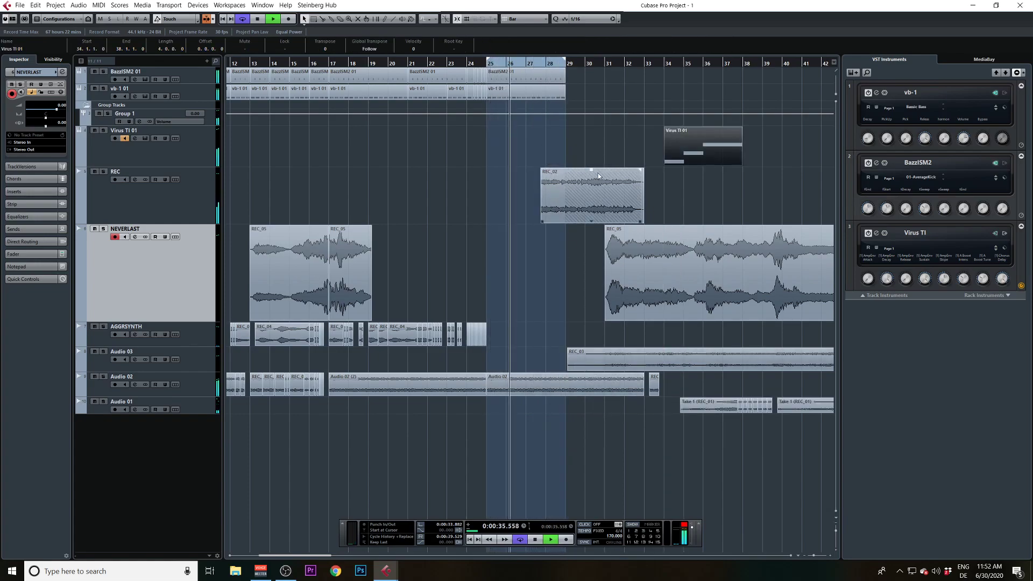
{"action": "left_click_drag", "start_coordinate": [603, 202], "coordinate": [647, 212]}
{"action": "left_click_drag", "start_coordinate": [640, 280], "coordinate": [525, 292]}
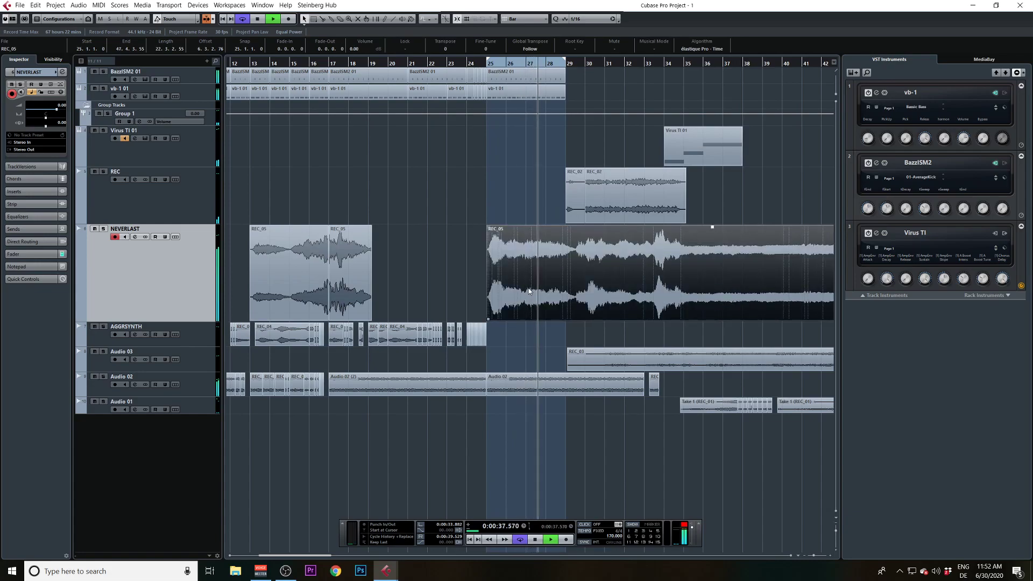
Insert FabFilter Pro-Q 2 on the NEVERLAST track and open its editor.
{"action": "left_click", "coordinate": [57, 193]}
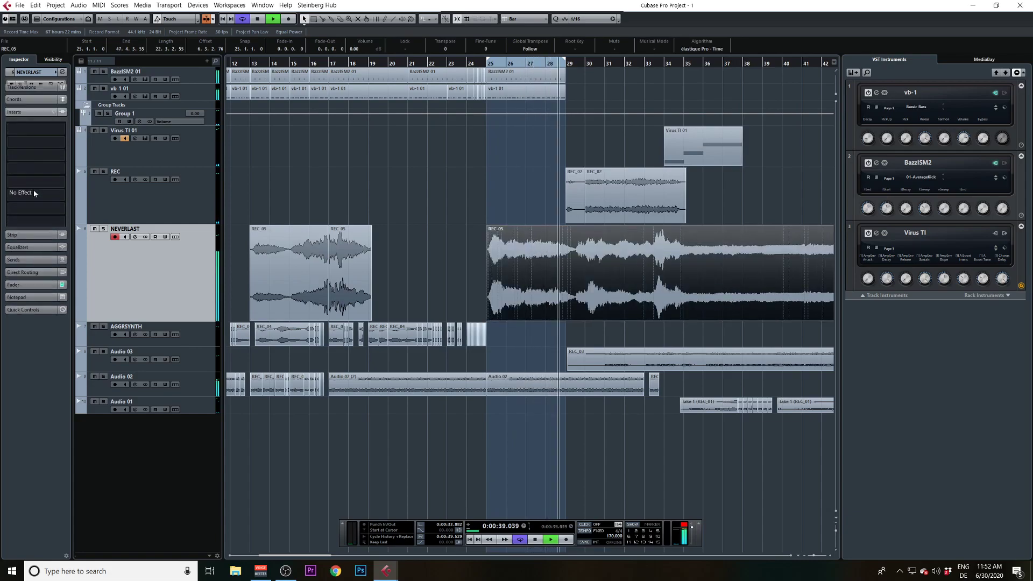
{"action": "left_click", "coordinate": [37, 120]}
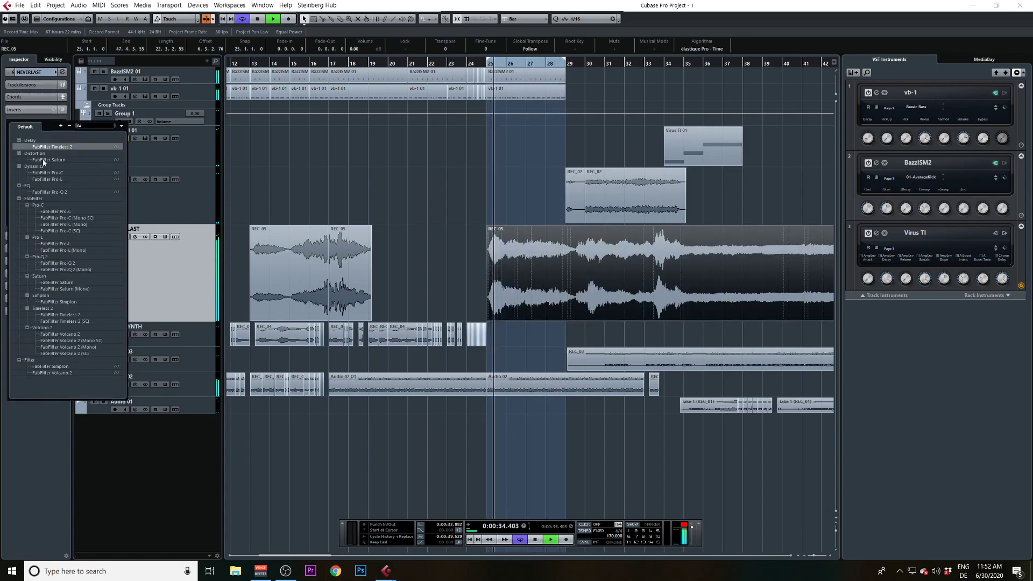
{"action": "left_click", "coordinate": [65, 264]}
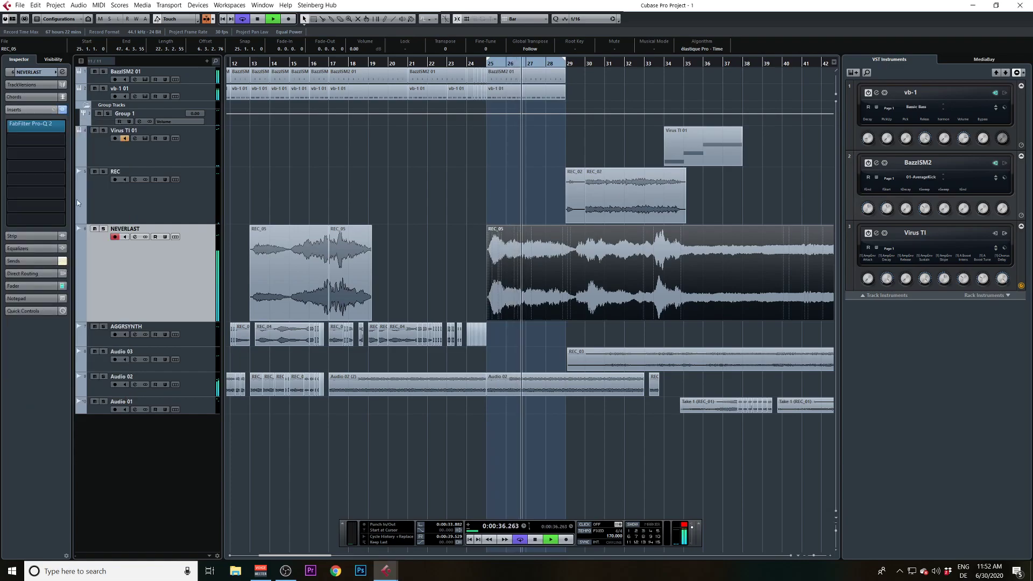
{"action": "left_click", "coordinate": [188, 151]}
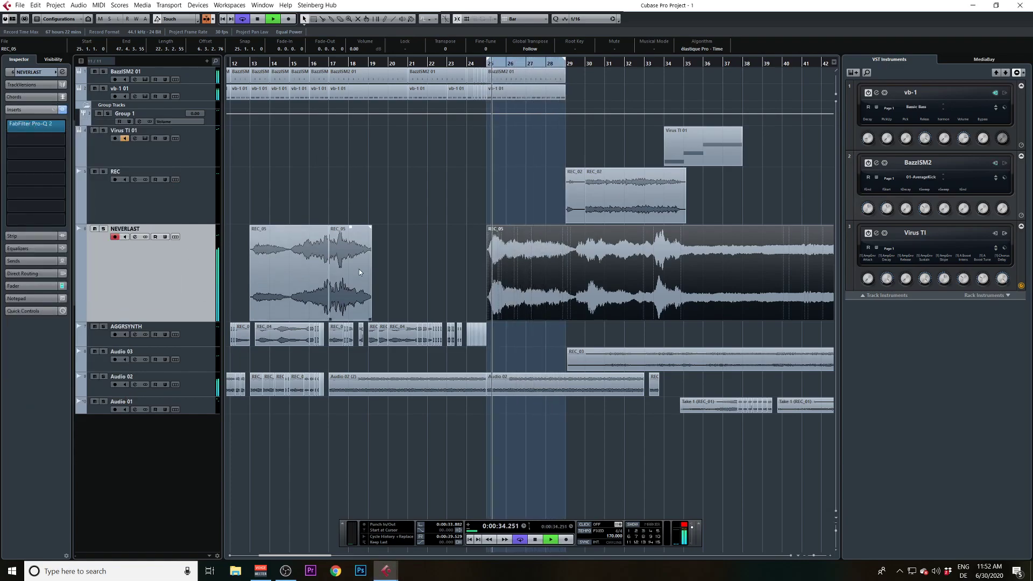
{"action": "left_click", "coordinate": [39, 125]}
{"action": "left_click", "coordinate": [38, 124]}
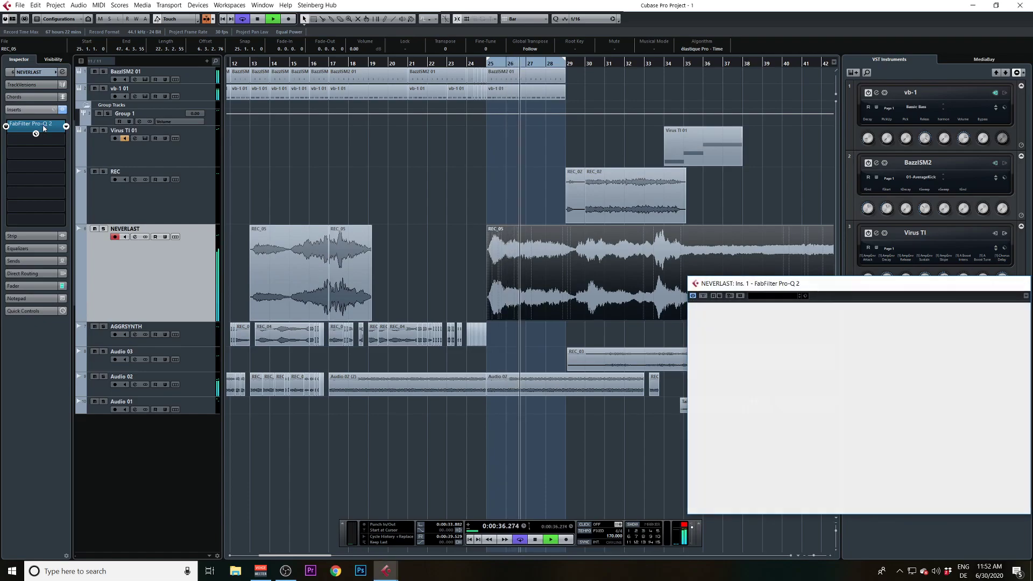
{"action": "left_click", "coordinate": [39, 125]}
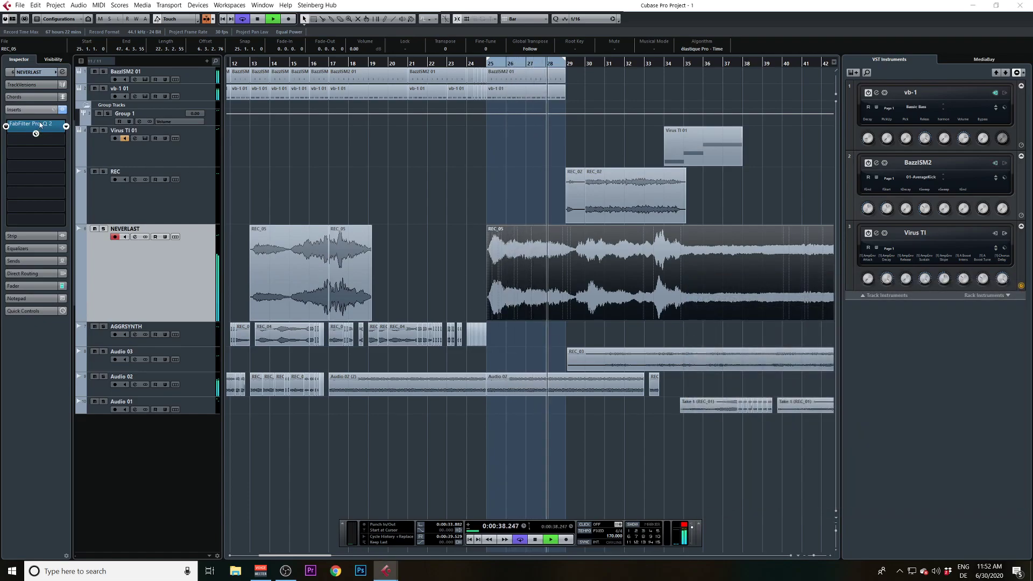
Create a 96 dB/oct low cut at about 279 Hz in Pro-Q 2 and close the editor.
{"action": "left_click_drag", "start_coordinate": [706, 382], "coordinate": [801, 378]}
{"action": "left_click", "coordinate": [727, 482]}
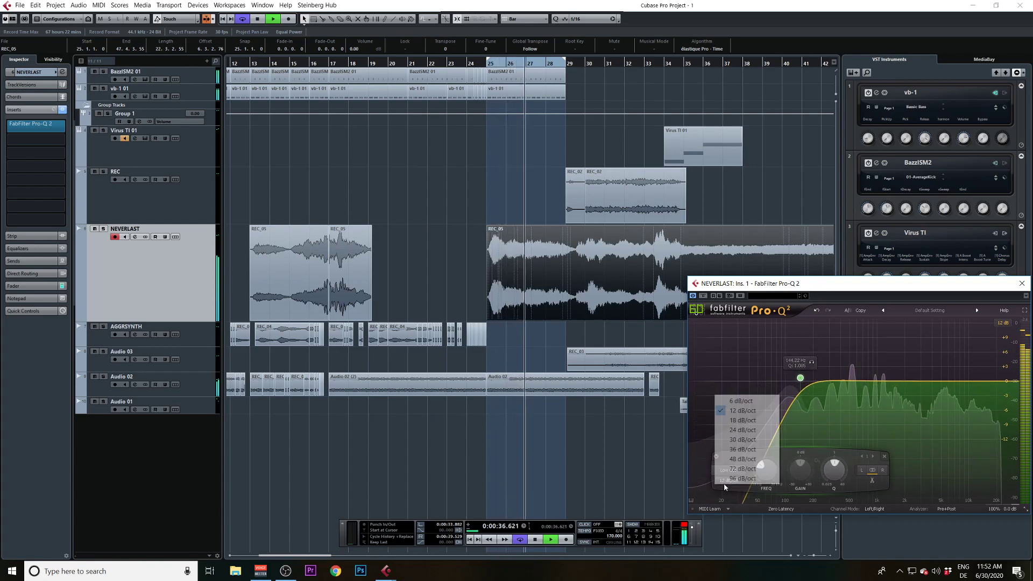
{"action": "left_click", "coordinate": [733, 479]}
{"action": "left_click_drag", "start_coordinate": [800, 378], "coordinate": [827, 407]}
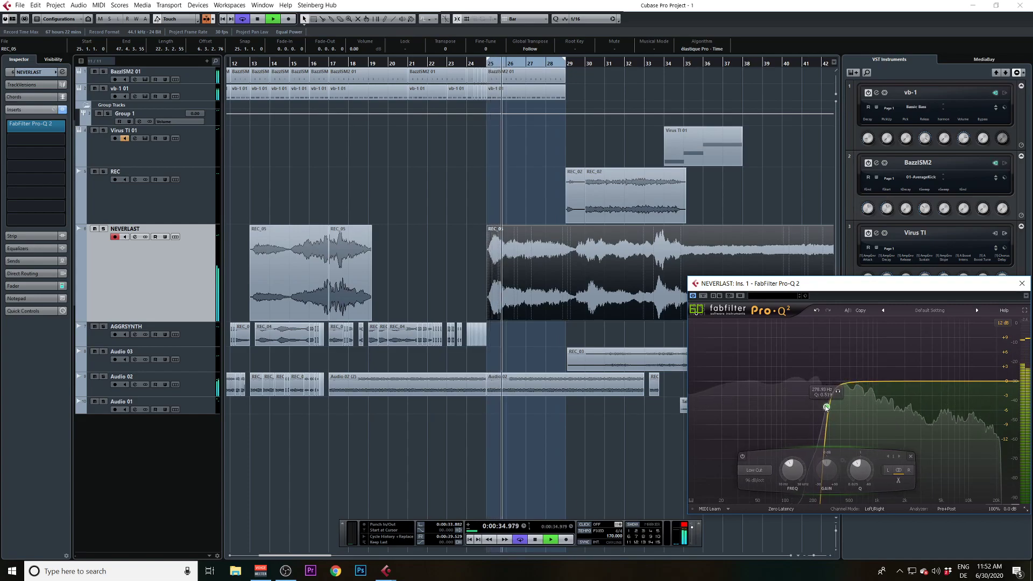
{"action": "left_click", "coordinate": [1022, 283]}
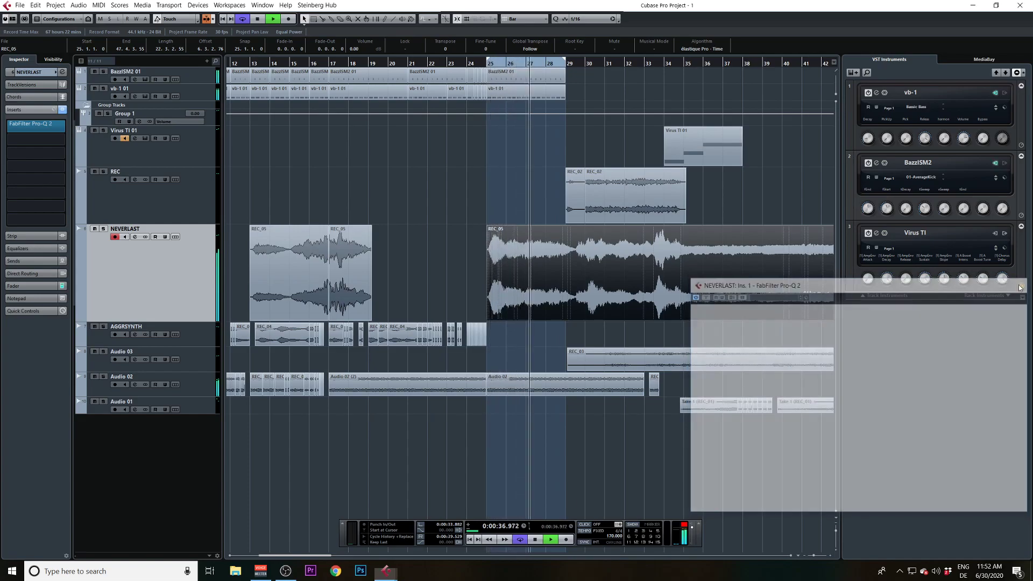
Move the Audio 02 event from bar 25 to bar 39 and enlarge the AGGRSYNTH track.
{"action": "left_click_drag", "start_coordinate": [590, 388], "coordinate": [866, 387]}
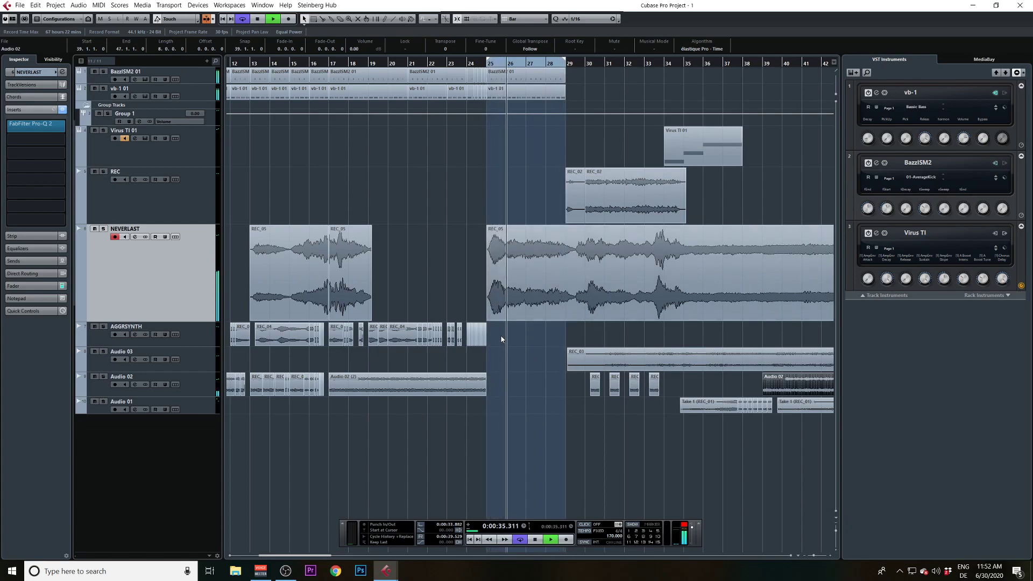
{"action": "left_click", "coordinate": [403, 336]}
{"action": "key", "text": "ctrl+z"}
{"action": "left_click_drag", "start_coordinate": [186, 346], "coordinate": [191, 410]}
{"action": "scroll", "coordinate": [544, 268], "scroll_direction": "right", "scroll_amount": 1}
Move the kick and bass parts from bar 25 to bar 34, leaving REC_05 starting at 25.1.1.
{"action": "left_click_drag", "start_coordinate": [483, 263], "coordinate": [592, 263]}
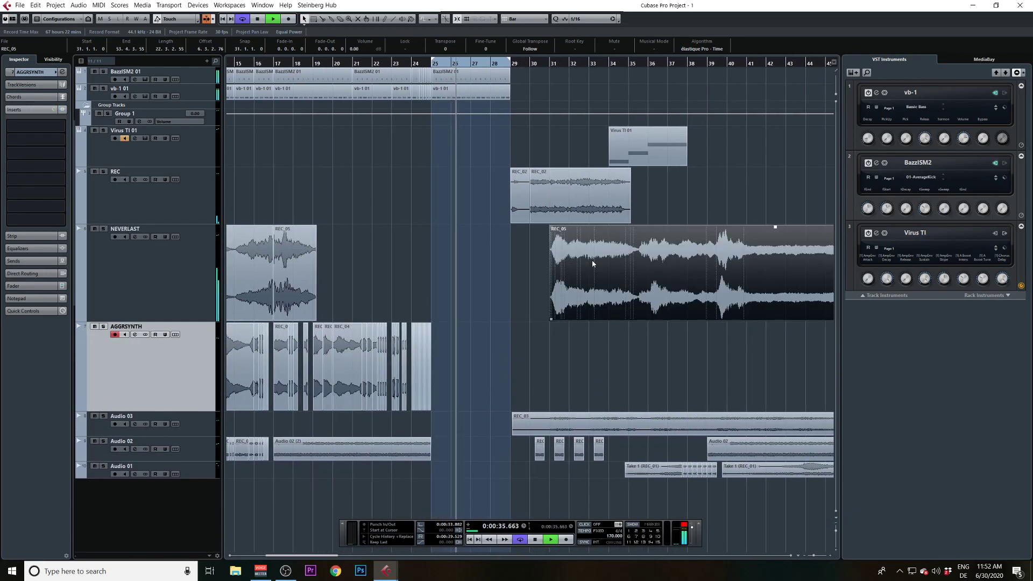
{"action": "left_click", "coordinate": [458, 80]}
{"action": "left_click_drag", "start_coordinate": [457, 79], "coordinate": [639, 82]}
{"action": "left_click_drag", "start_coordinate": [585, 280], "coordinate": [469, 280]}
Add an audio track below NEVERLAST and move the REC_05 event at bar 25 down onto it.
{"action": "left_click", "coordinate": [131, 297]}
{"action": "right_click", "coordinate": [131, 297]}
{"action": "left_click", "coordinate": [146, 303]}
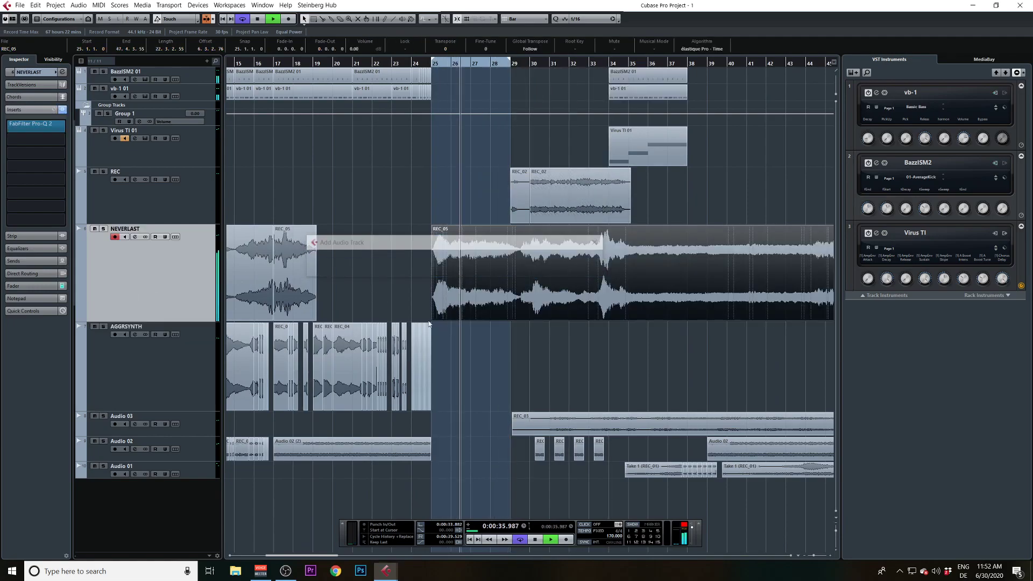
{"action": "key", "text": "Return"}
{"action": "left_click_drag", "start_coordinate": [450, 318], "coordinate": [450, 340]}
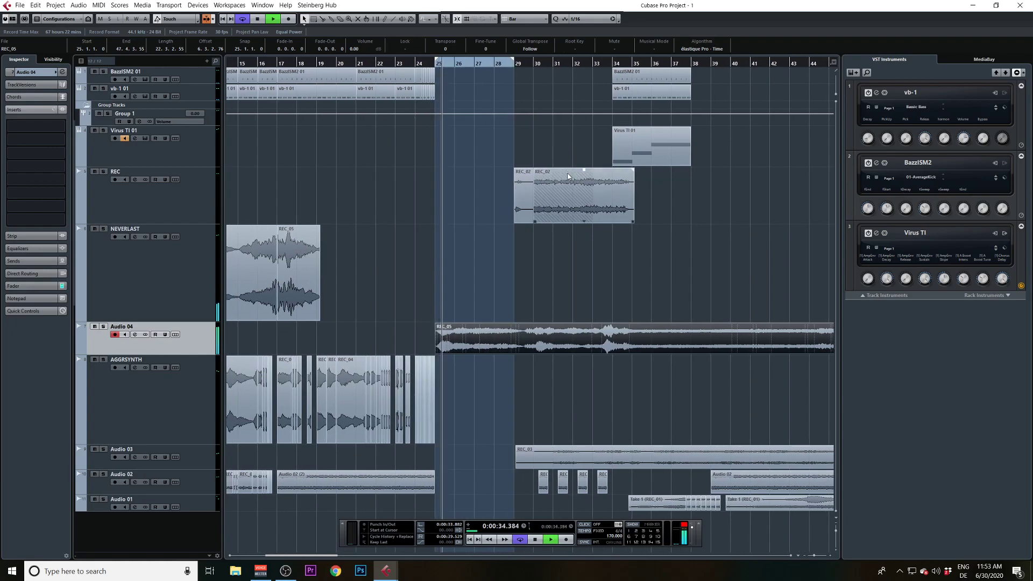
{"action": "scroll", "coordinate": [505, 228], "scroll_direction": "left", "scroll_amount": 1}
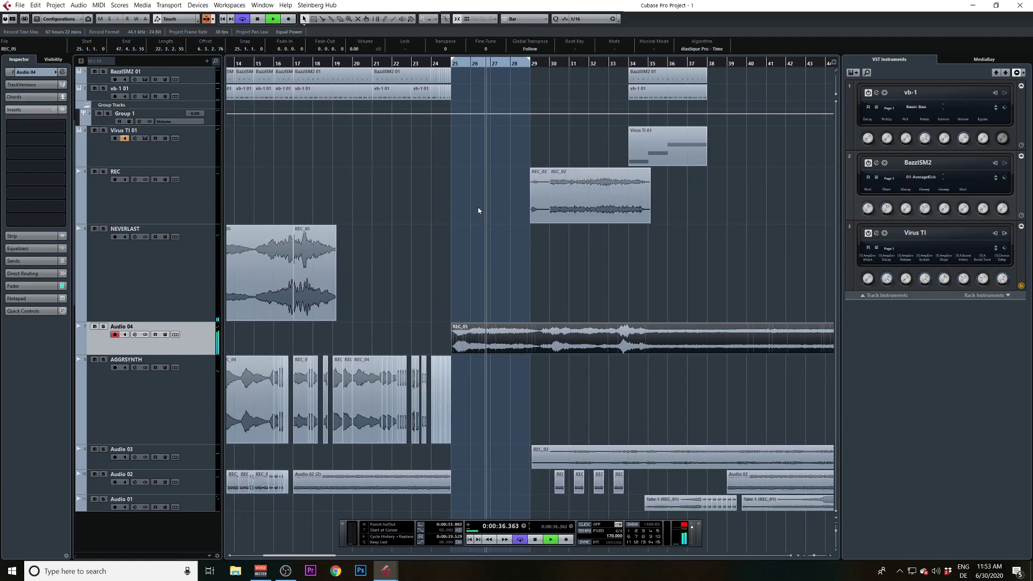
Stop playback, examine the Virus TI's effects and oscillator pages, and close its editor with the REC track selected.
{"action": "key", "text": "space"}
{"action": "left_click", "coordinate": [144, 159]}
{"action": "left_click", "coordinate": [63, 157]}
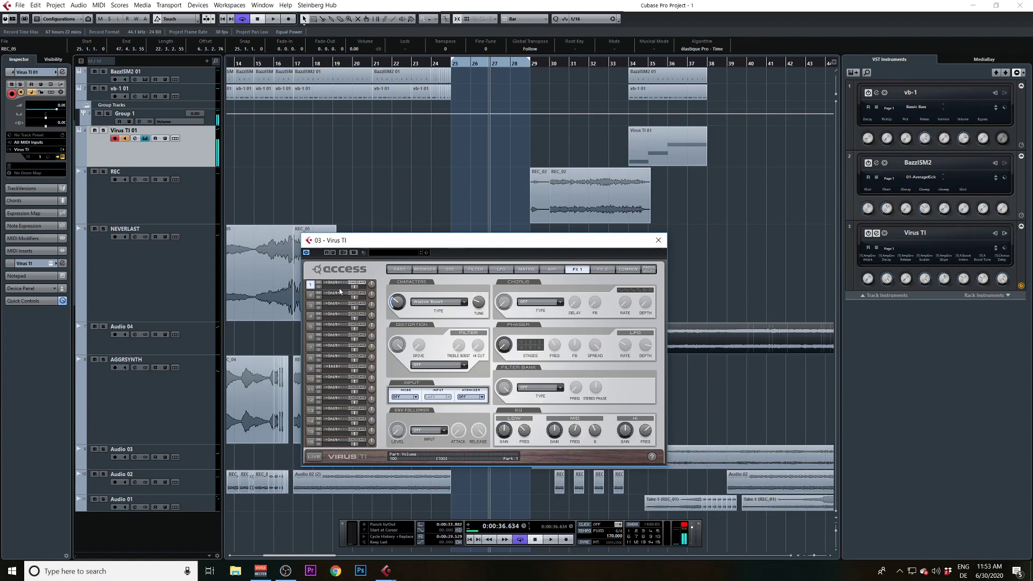
{"action": "left_click", "coordinate": [450, 269]}
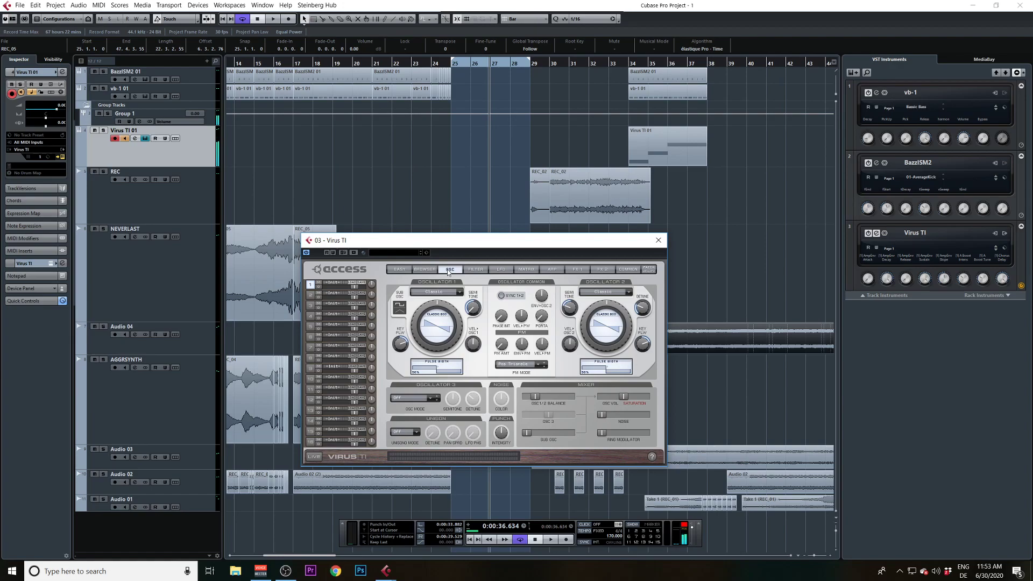
{"action": "left_click", "coordinate": [165, 195]}
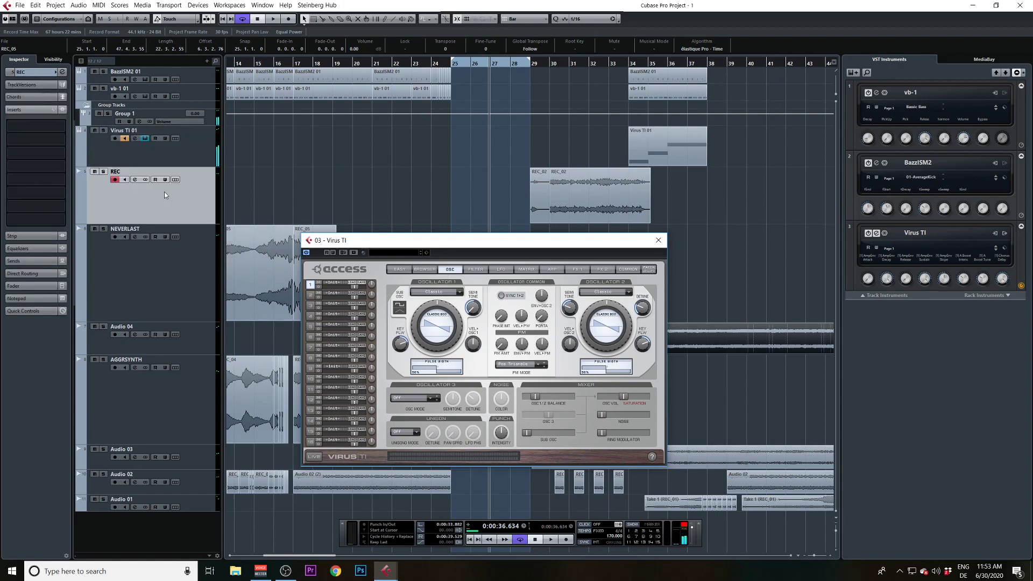
{"action": "left_click", "coordinate": [268, 64]}
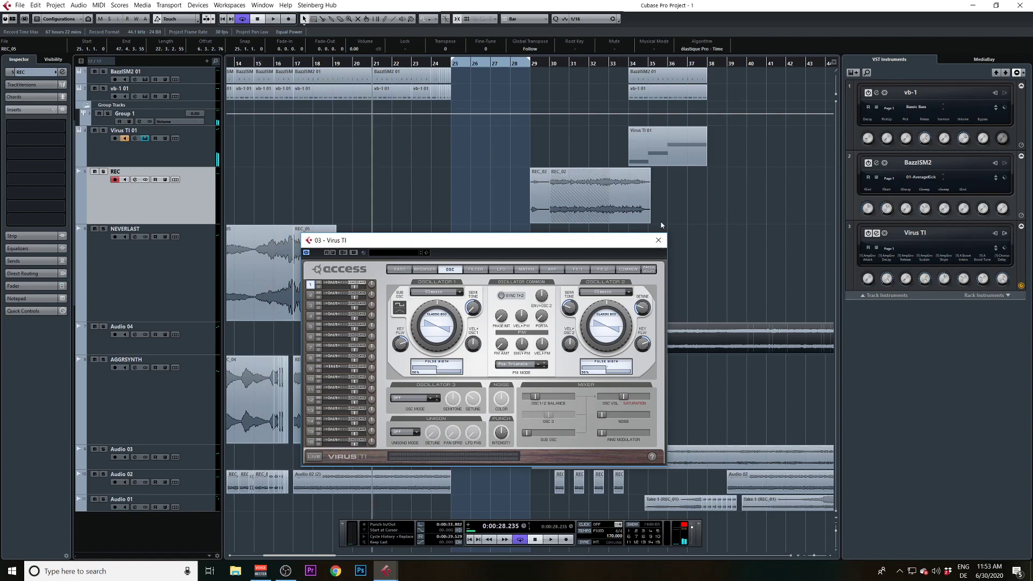
{"action": "left_click", "coordinate": [659, 240]}
Move the REC_02 events to bar 40 and the kick, bass and Virus TI 01 parts to bar 45.
{"action": "scroll", "coordinate": [533, 233], "scroll_direction": "left", "scroll_amount": 1}
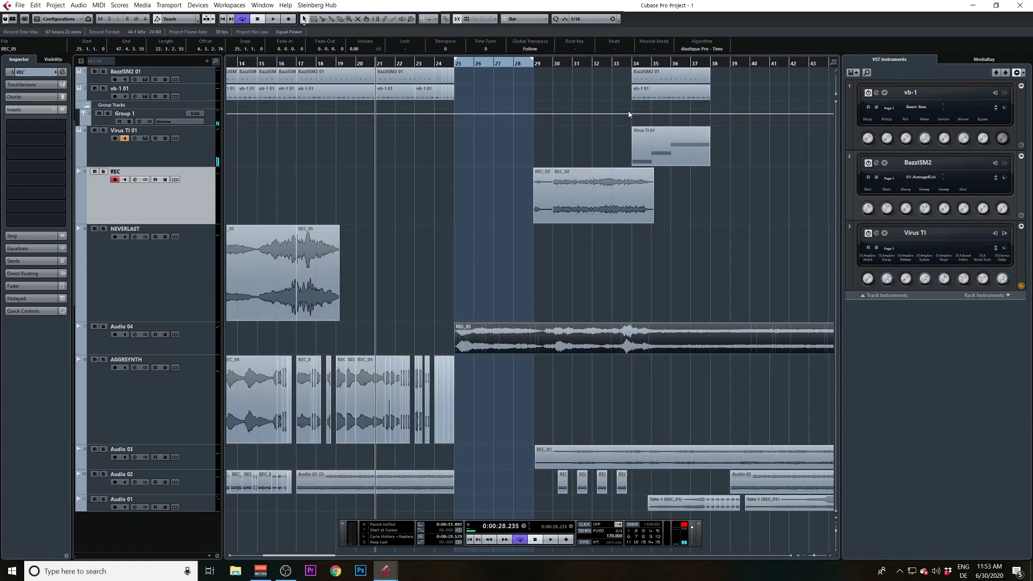
{"action": "left_click_drag", "start_coordinate": [520, 87], "coordinate": [748, 276]}
{"action": "left_click_drag", "start_coordinate": [582, 215], "coordinate": [798, 215]}
Copy the four-bar kick and bass parts to bar 29 and duplicate them twice to fill up to bar 41.
{"action": "left_click_drag", "start_coordinate": [301, 129], "coordinate": [585, 71]}
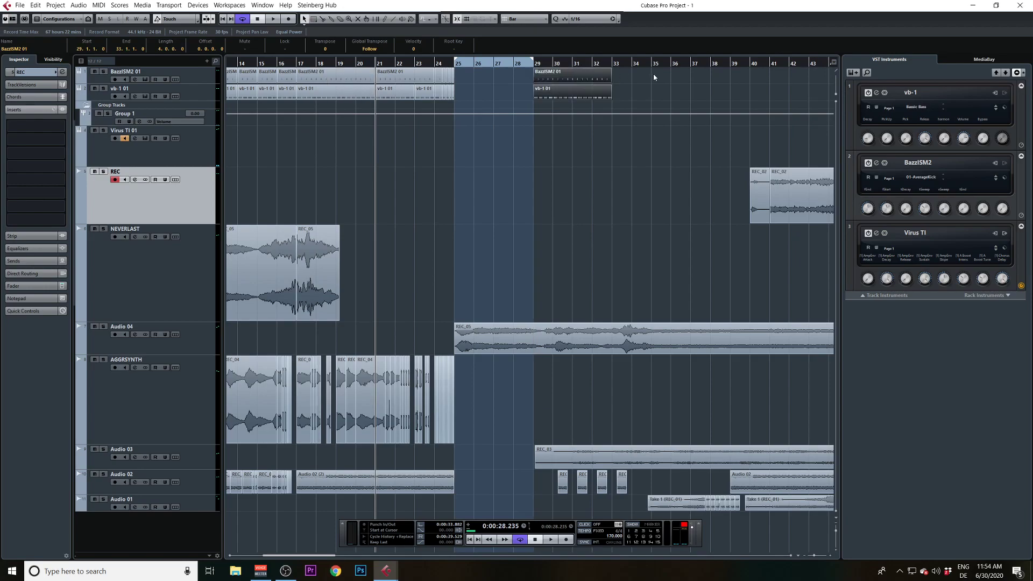
{"action": "key", "text": "ctrl+d"}
{"action": "key", "text": "ctrl+d"}
{"action": "scroll", "coordinate": [646, 216], "scroll_direction": "right", "scroll_amount": 3}
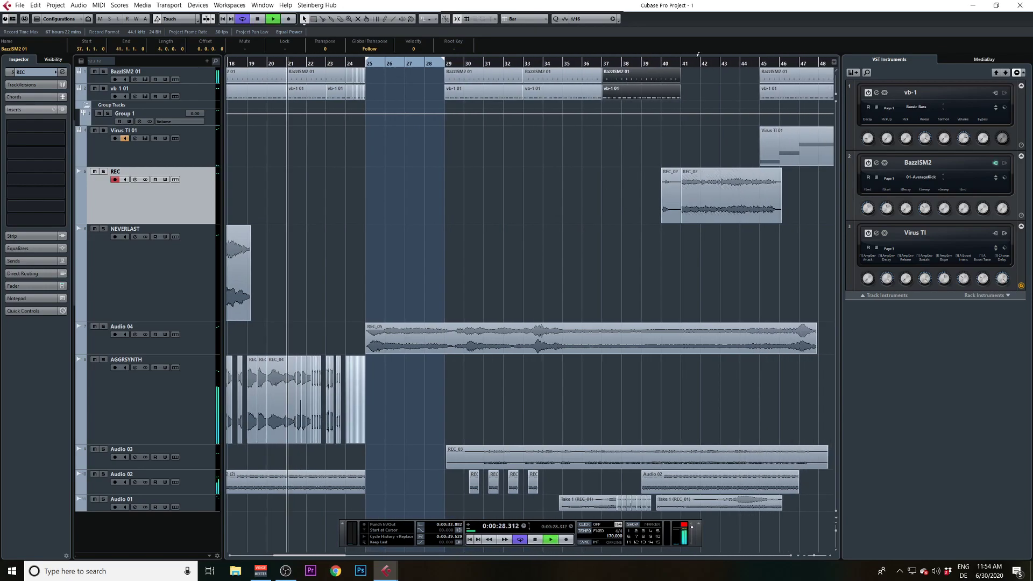
Split REC_05 on Audio 04 at bar 29 and move the second part onto the NEVERLAST track at the same position.
{"action": "left_click", "coordinate": [454, 64]}
{"action": "left_click", "coordinate": [448, 339], "text": "alt"}
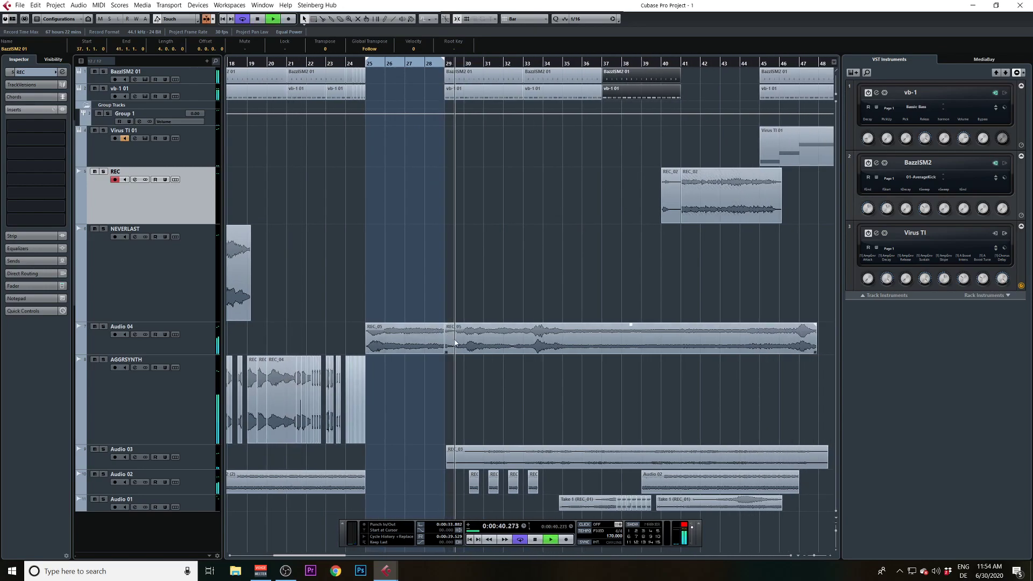
{"action": "left_click_drag", "start_coordinate": [455, 343], "coordinate": [473, 253]}
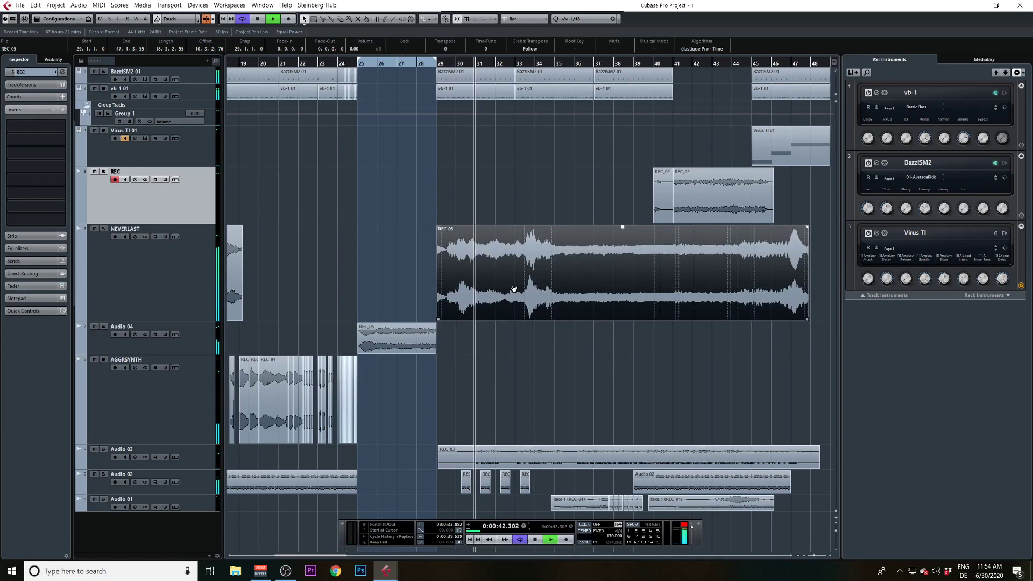
Move the REC_05 event on NEVERLAST to bar 39 and shift the Audio 01, 02 and 03 events so REC_03 starts near bar 46.
{"action": "left_click_drag", "start_coordinate": [514, 288], "coordinate": [711, 285]}
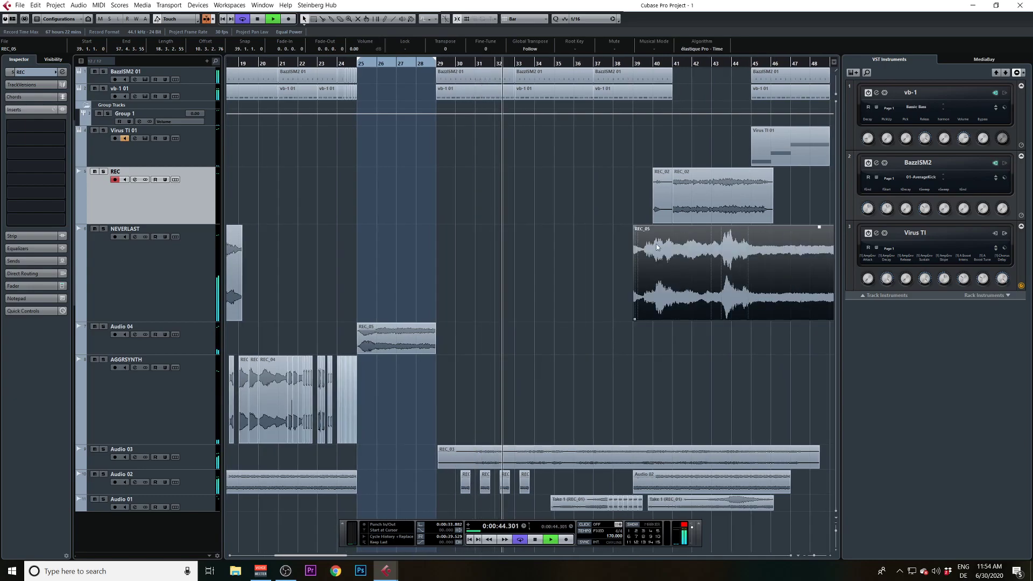
{"action": "left_click_drag", "start_coordinate": [418, 431], "coordinate": [822, 552]}
{"action": "left_click_drag", "start_coordinate": [463, 456], "coordinate": [793, 457]}
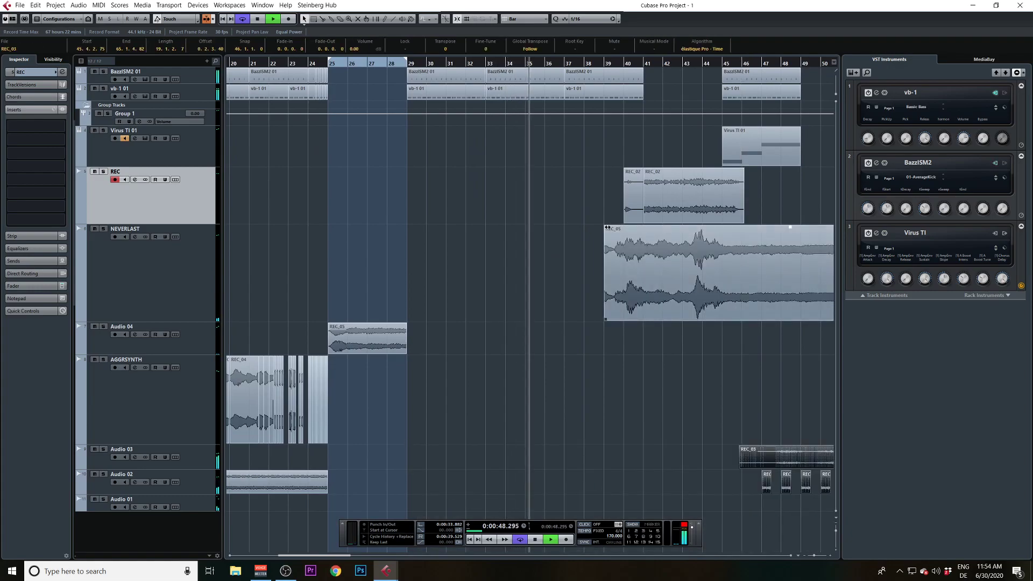
Collapse the track heights and move all parts and events from bar 39 onward within the spare material 20 bars to the right.
{"action": "key", "text": "z"}
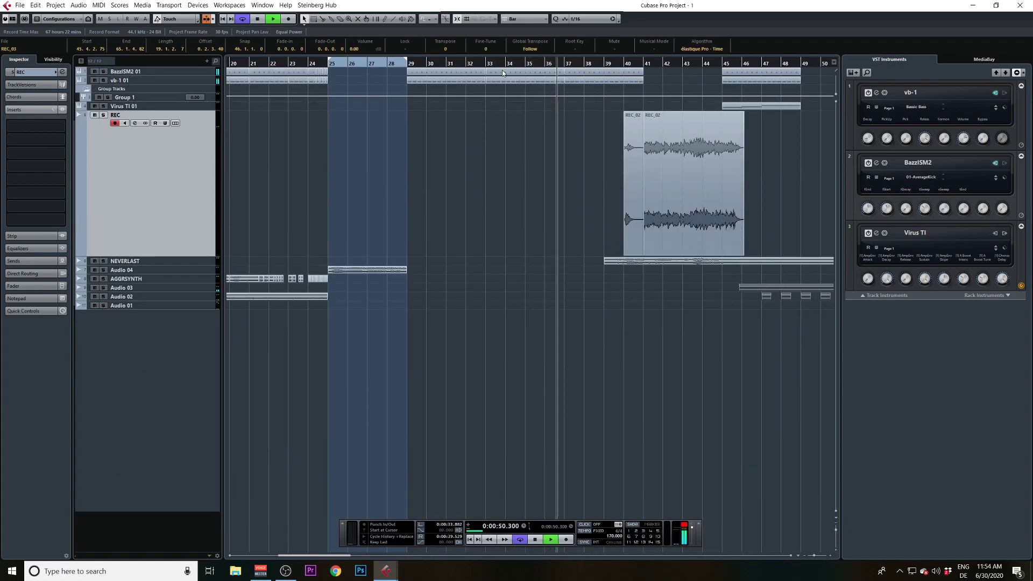
{"action": "key", "text": "z"}
{"action": "left_click_drag", "start_coordinate": [503, 64], "coordinate": [503, 38]}
{"action": "left_click_drag", "start_coordinate": [540, 236], "coordinate": [717, 60]}
{"action": "left_click_drag", "start_coordinate": [529, 126], "coordinate": [679, 122]}
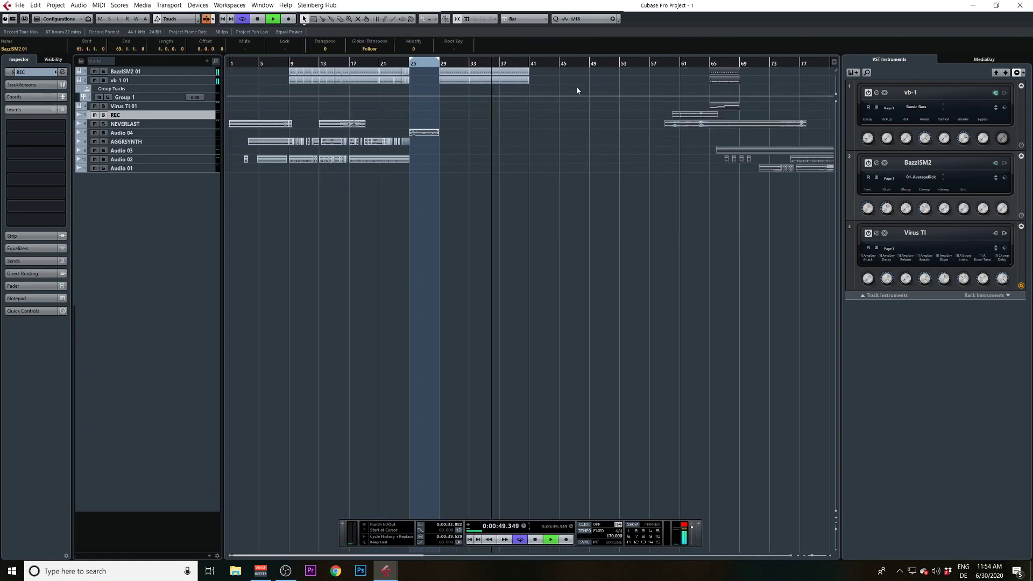
Duplicate the last four-bar kick and bass parts to bar 41 and set the cycle range from bar 29 to 45.
{"action": "left_click_drag", "start_coordinate": [543, 71], "coordinate": [506, 86]}
{"action": "key", "text": "ctrl+d"}
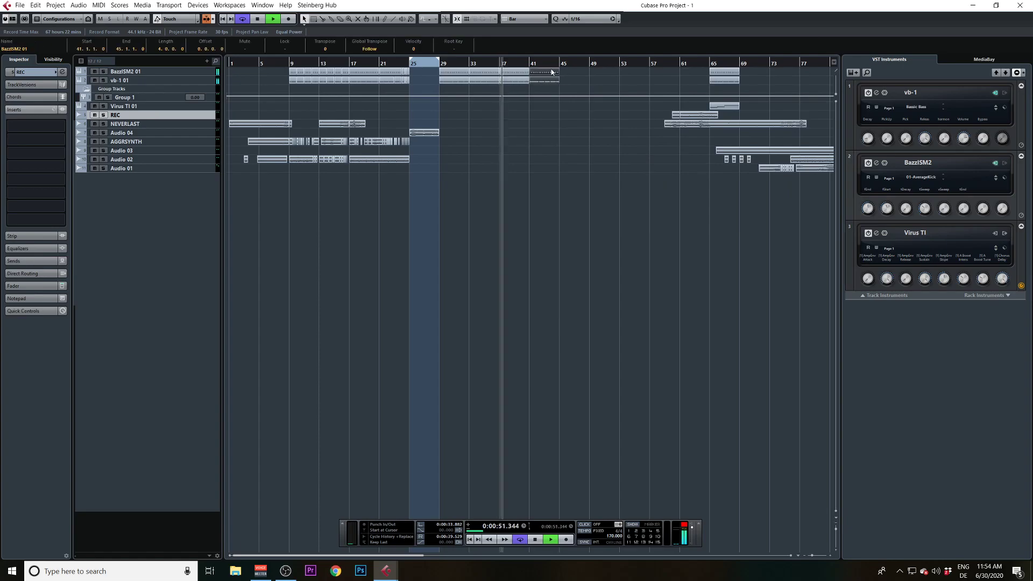
{"action": "left_click", "coordinate": [560, 65], "text": "alt"}
{"action": "left_click", "coordinate": [441, 64], "text": "ctrl"}
{"action": "left_click_drag", "start_coordinate": [438, 65], "coordinate": [426, 81]}
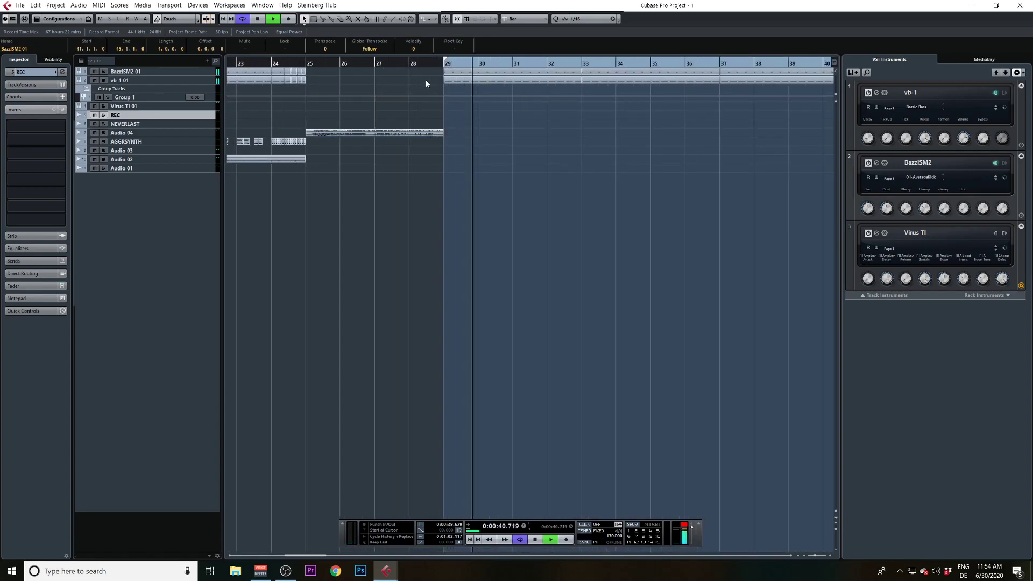
Record the Virus TI output onto the REC track, starting just before bar 29 and looping through the cycle range, and stop the recording.
{"action": "left_click", "coordinate": [161, 110]}
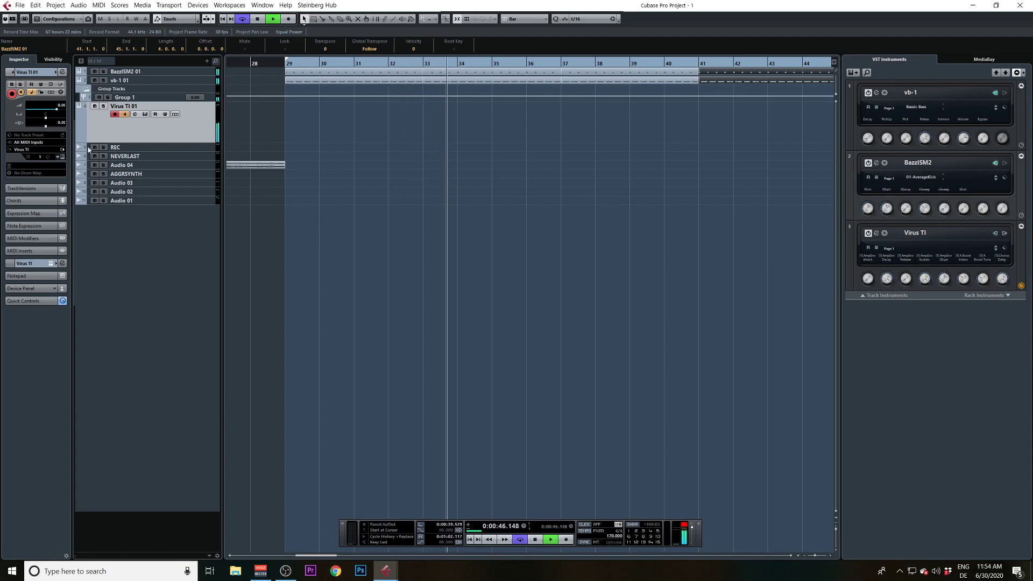
{"action": "left_click", "coordinate": [141, 147]}
{"action": "left_click", "coordinate": [256, 64]}
{"action": "left_click", "coordinate": [288, 22]}
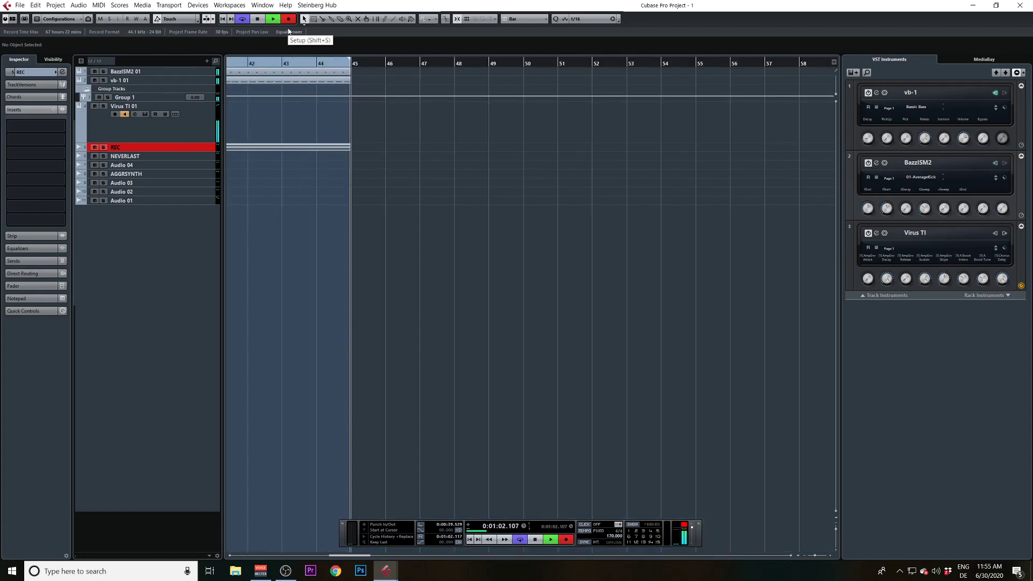
{"action": "key", "text": "space"}
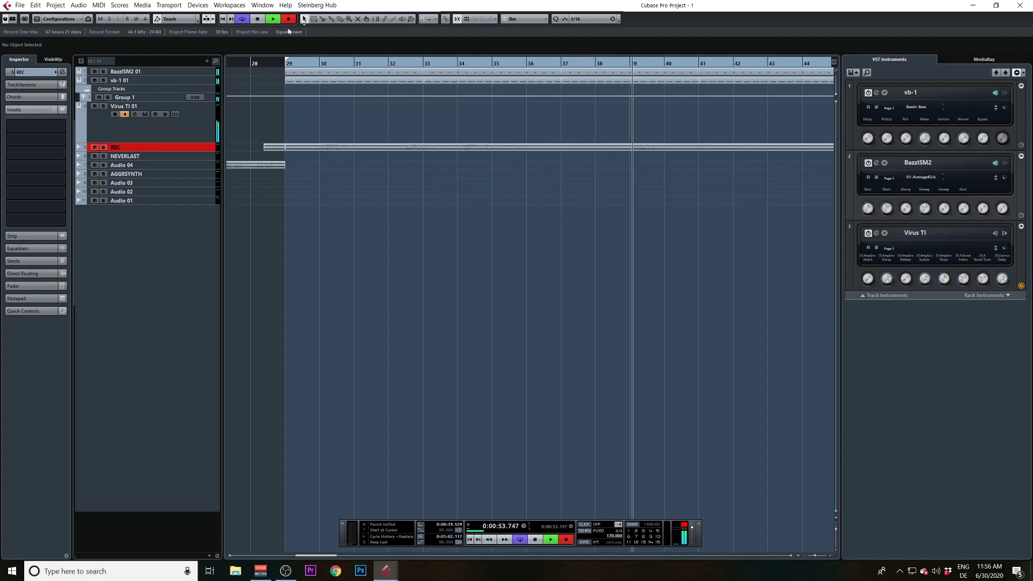
{"action": "key", "text": "space"}
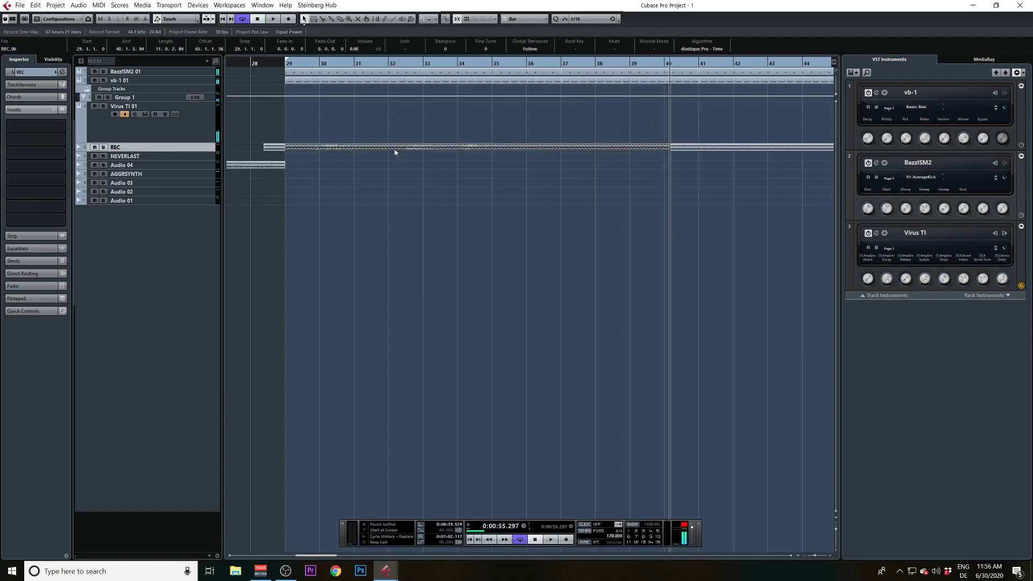
Add a new audio track below REC and enlarge the height of both tracks.
{"action": "key", "text": "t"}
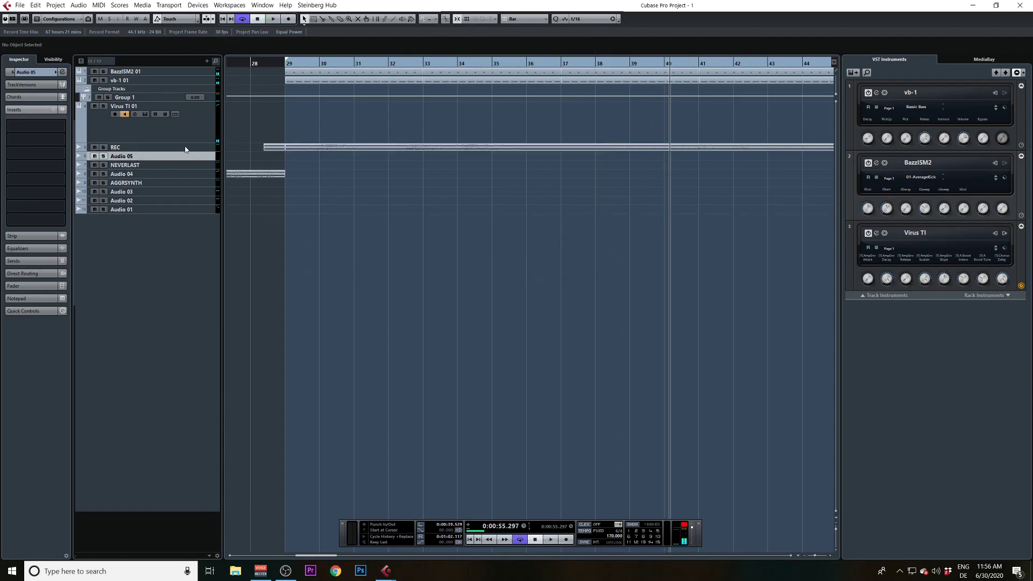
{"action": "left_click_drag", "start_coordinate": [185, 151], "coordinate": [179, 197]}
{"action": "left_click", "coordinate": [183, 209]}
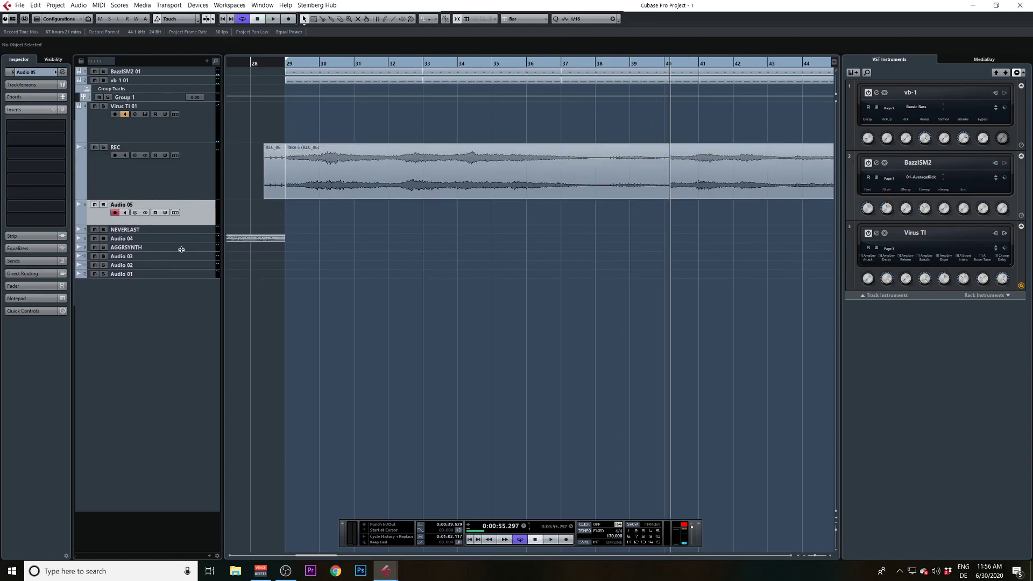
Delete the unneeded REC_06 takes, move Take 1 onto the Audio 05 track at bar 29, and play it from there.
{"action": "left_click", "coordinate": [318, 194]}
{"action": "key", "text": "Delete"}
{"action": "key", "text": "Delete"}
{"action": "left_click_drag", "start_coordinate": [317, 187], "coordinate": [311, 217]}
{"action": "key", "text": "Delete"}
{"action": "key", "text": "space"}
{"action": "left_click", "coordinate": [286, 65]}
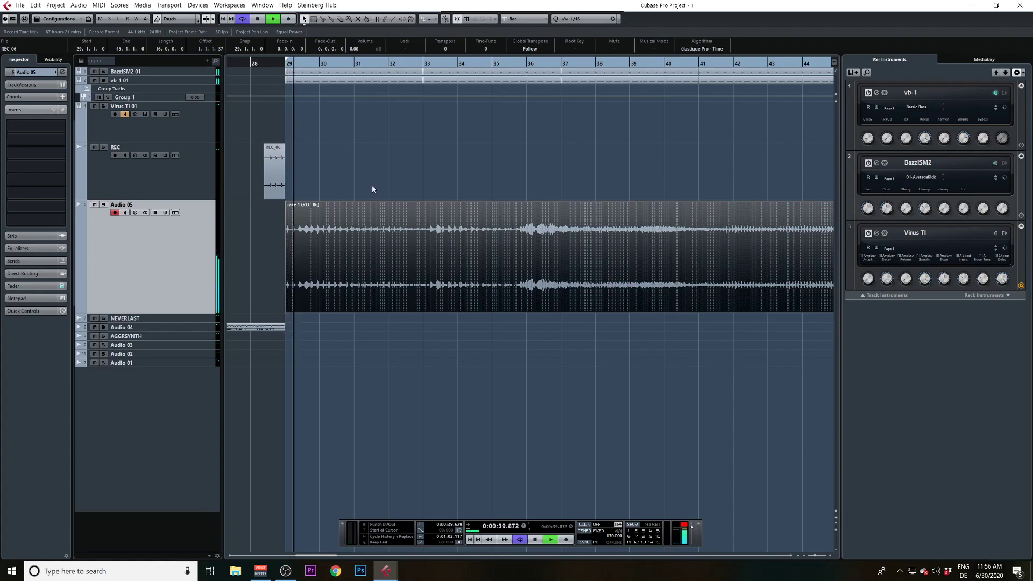
Extend the Take 1 event on Audio 05 to about bar 104 and split it at bar 61.
{"action": "scroll", "coordinate": [439, 212], "scroll_direction": "left", "scroll_amount": 3}
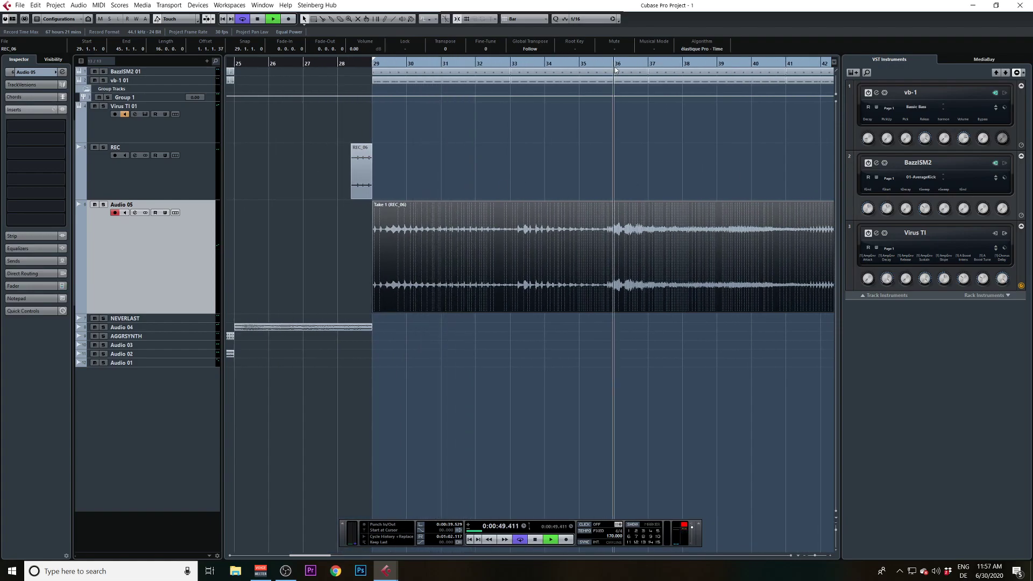
{"action": "scroll", "coordinate": [592, 207], "scroll_direction": "right", "scroll_amount": 4}
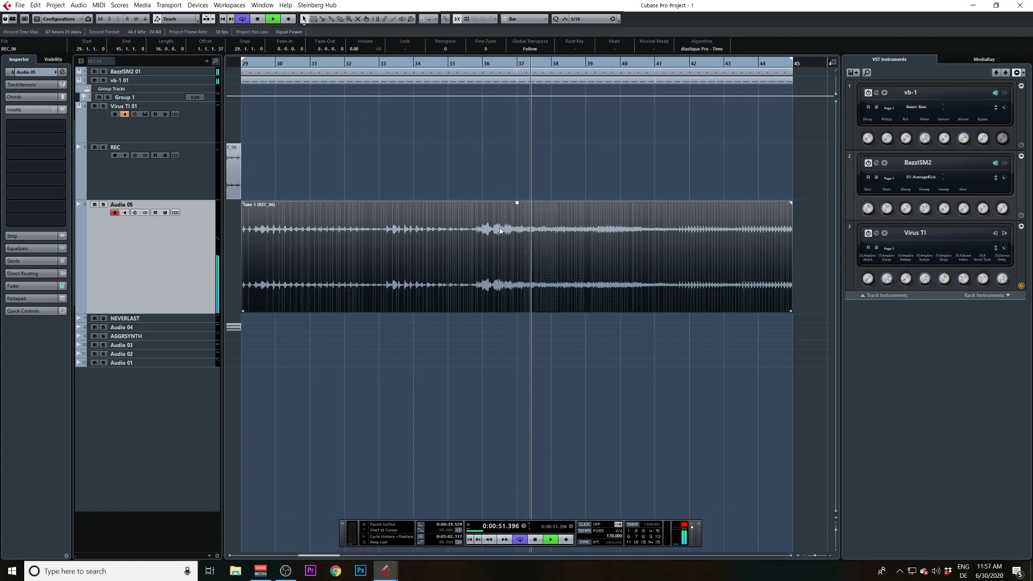
{"action": "left_click", "coordinate": [427, 67]}
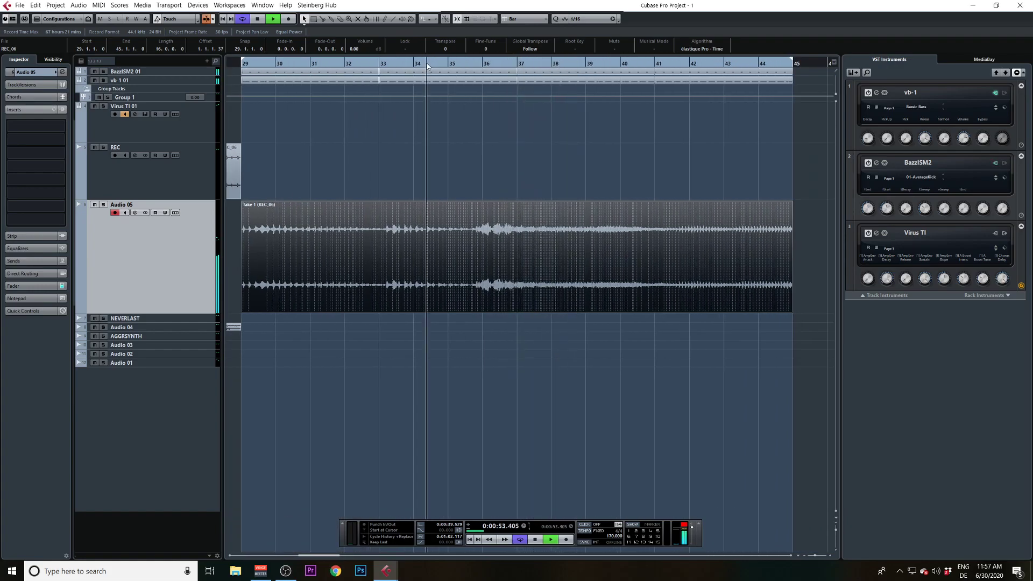
{"action": "left_click_drag", "start_coordinate": [431, 38], "coordinate": [438, 31]}
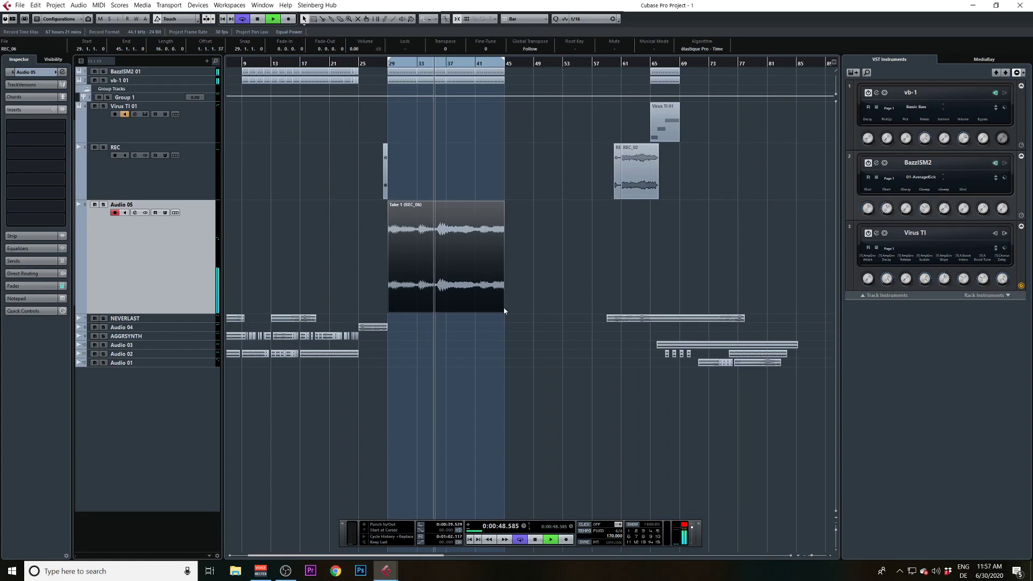
{"action": "left_click_drag", "start_coordinate": [501, 311], "coordinate": [761, 311]}
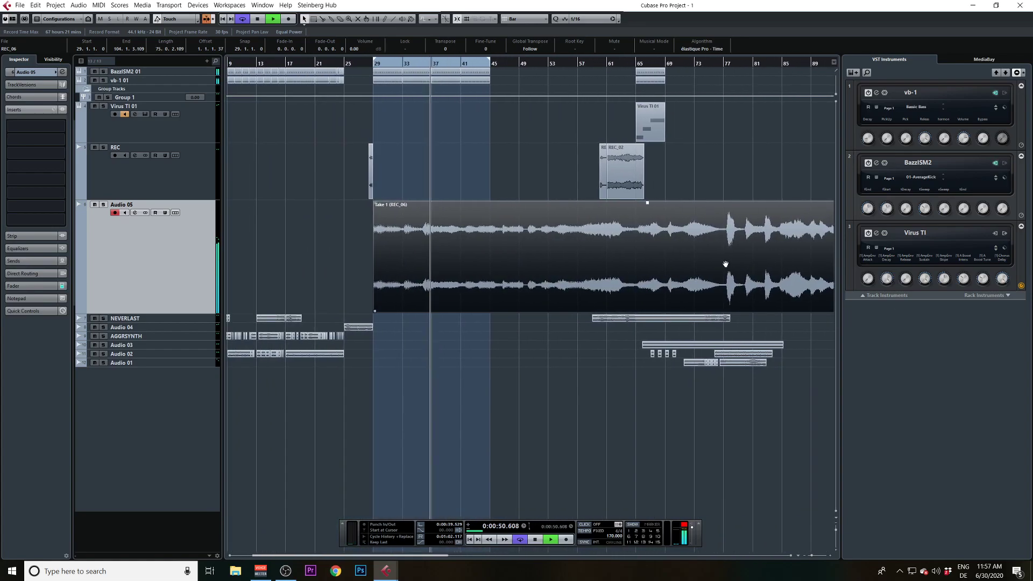
{"action": "left_click", "coordinate": [570, 253], "text": "alt"}
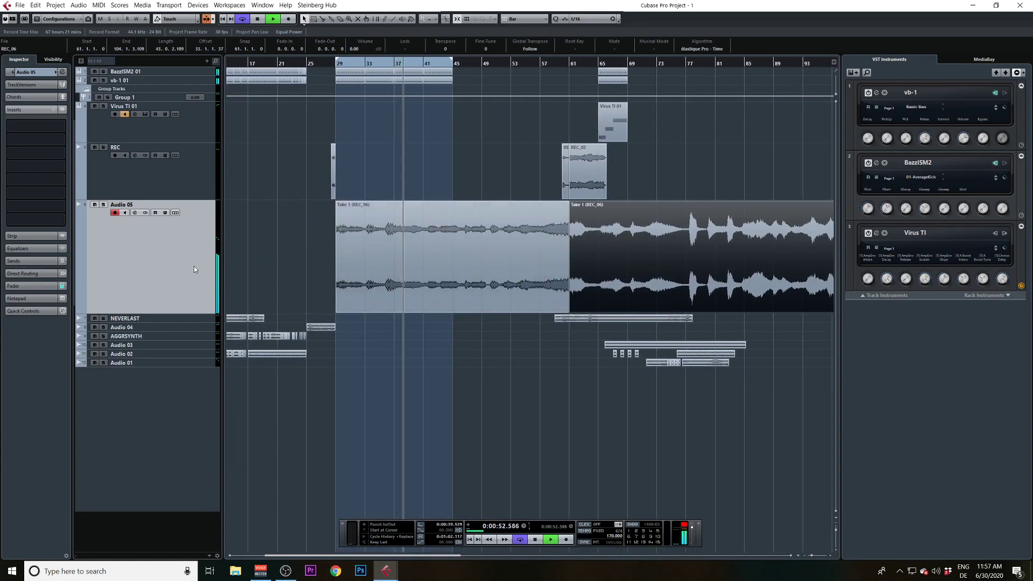
Add another audio track below Audio 05, move the second half of the take onto it at bar 29, and enlarge the track.
{"action": "key", "text": "t"}
{"action": "key", "text": "Return"}
{"action": "left_click_drag", "start_coordinate": [641, 263], "coordinate": [407, 325]}
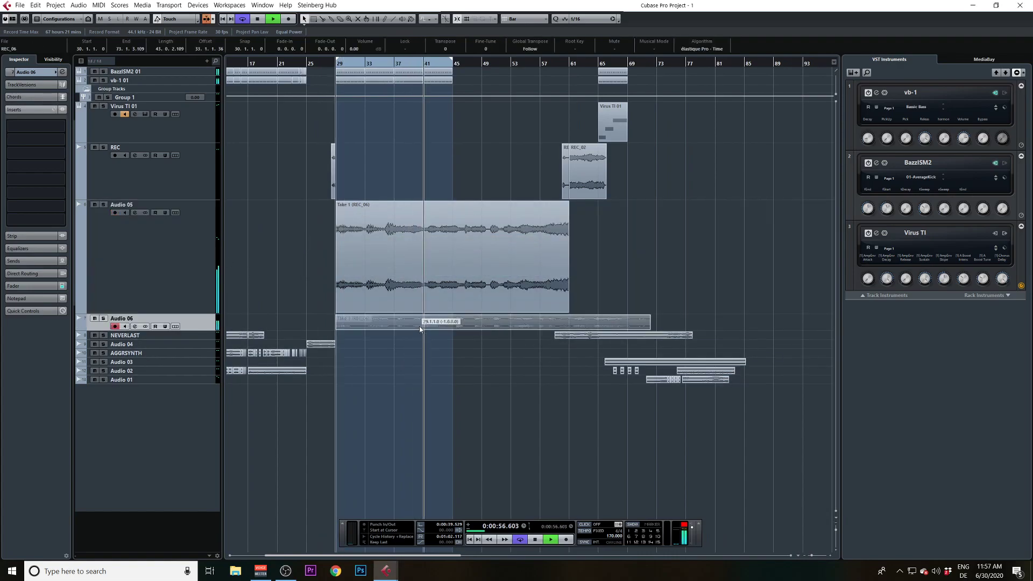
{"action": "left_click_drag", "start_coordinate": [202, 332], "coordinate": [203, 387]}
Move the Audio 05 take to bar 45 and the Audio 06 take to bar 24.
{"action": "left_click_drag", "start_coordinate": [355, 254], "coordinate": [479, 271]}
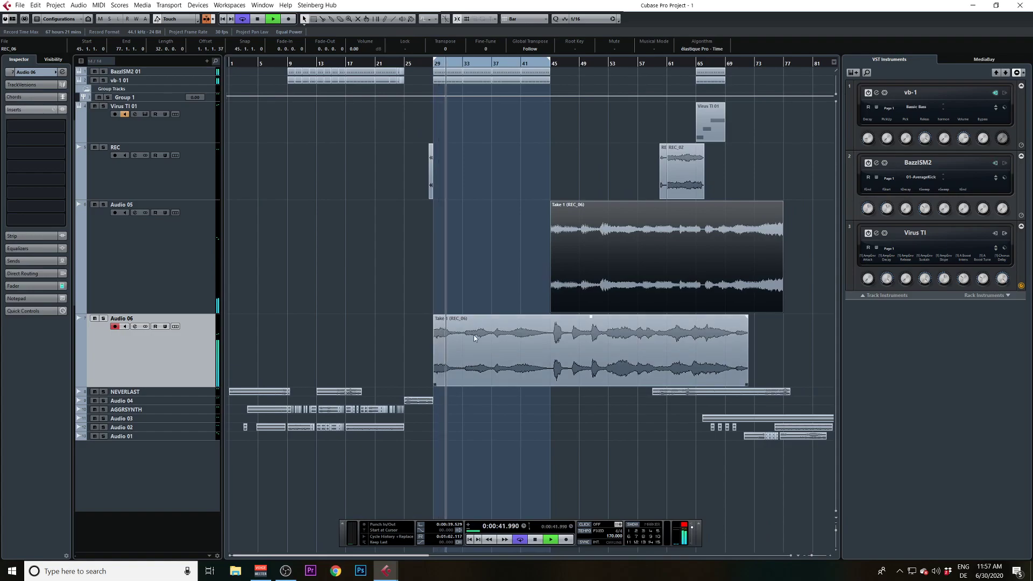
{"action": "left_click_drag", "start_coordinate": [475, 338], "coordinate": [439, 348]}
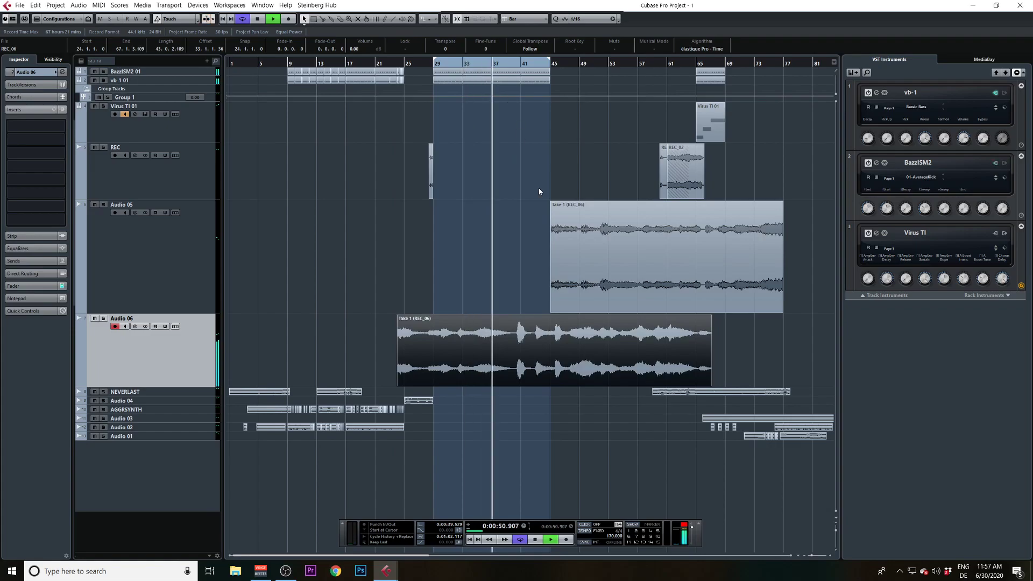
Reverse the Take 1 event on Audio 05 and place it at bar 45.
{"action": "left_click_drag", "start_coordinate": [593, 246], "coordinate": [496, 251]}
{"action": "key", "text": "ctrl+z"}
{"action": "key", "text": "ctrl+z"}
{"action": "key", "text": "ctrl+r"}
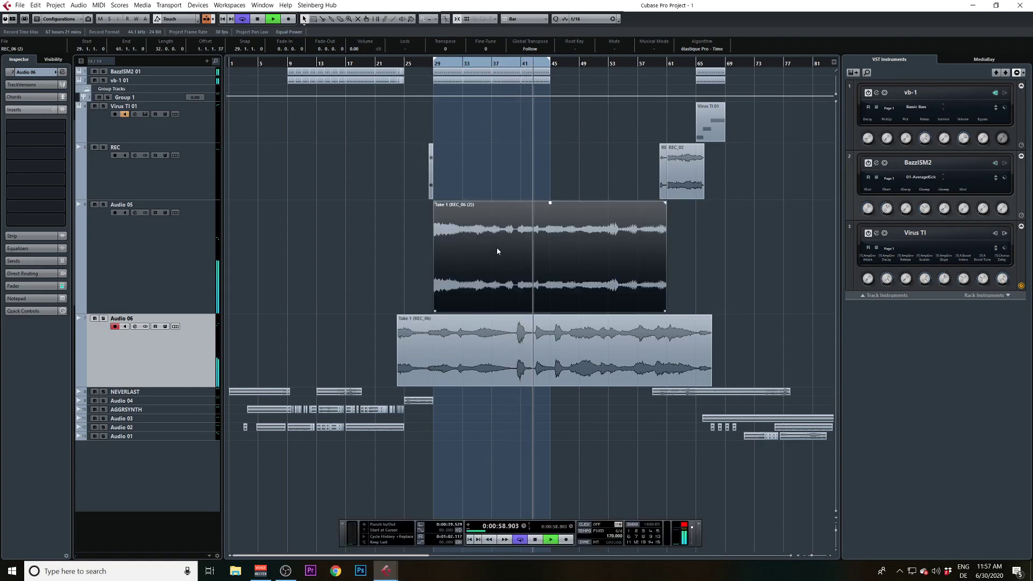
{"action": "left_click_drag", "start_coordinate": [499, 244], "coordinate": [616, 230]}
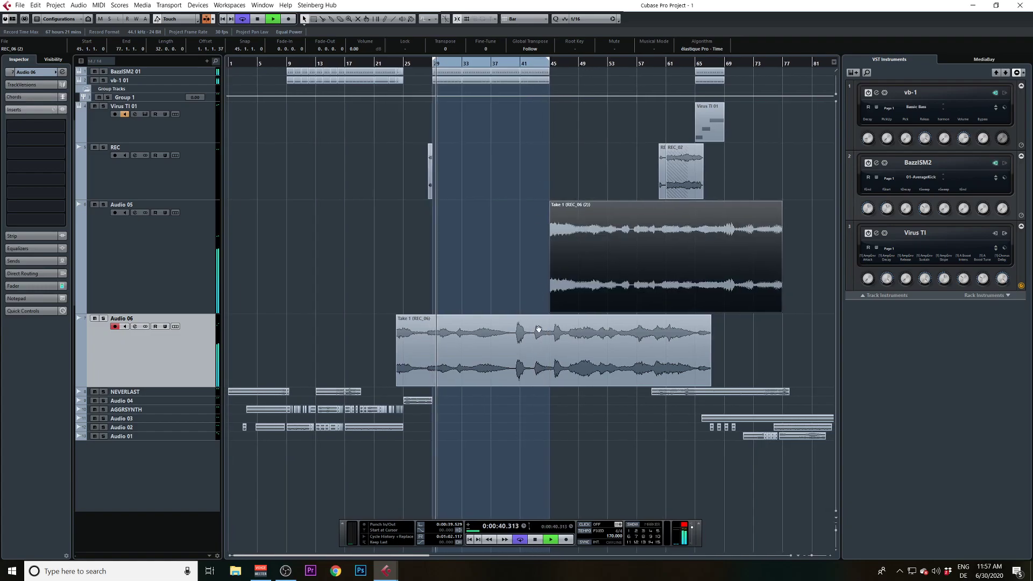
Shift the longer REC_02 event on the REC track about two bars to the right and split it at bar 64.
{"action": "left_click_drag", "start_coordinate": [663, 177], "coordinate": [693, 174]}
{"action": "left_click", "coordinate": [689, 173], "text": "alt"}
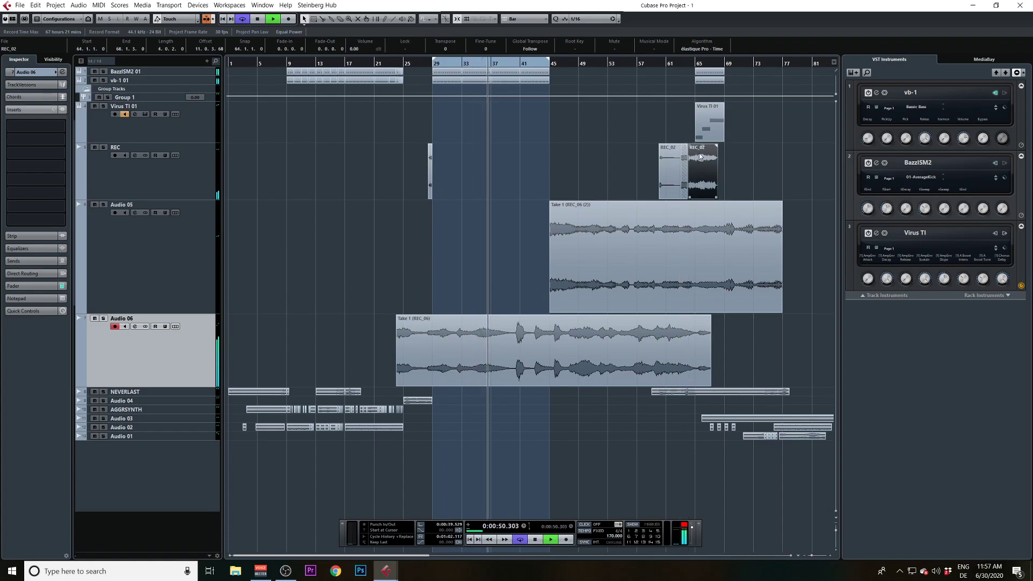
{"action": "left_click", "coordinate": [286, 570]}
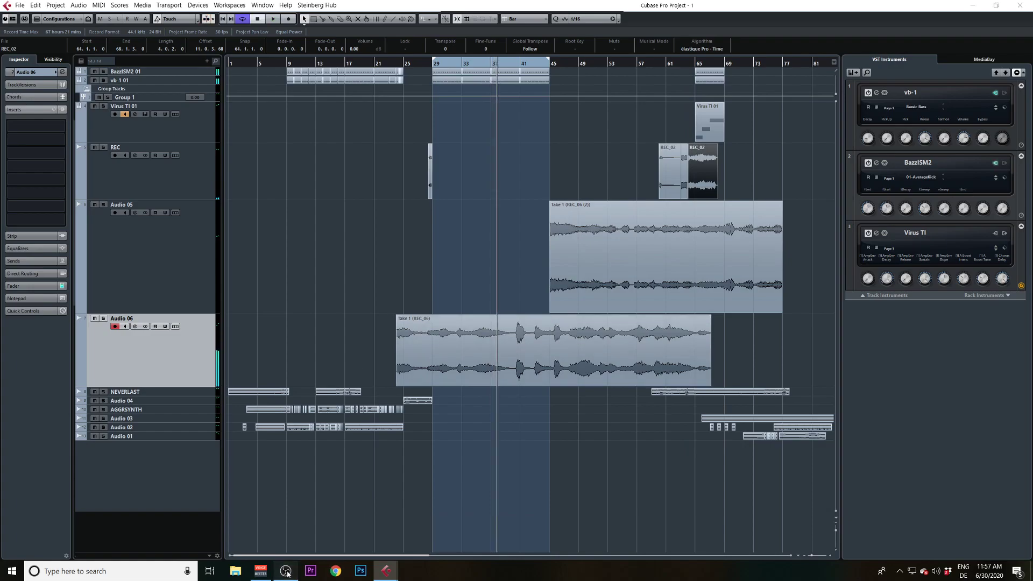